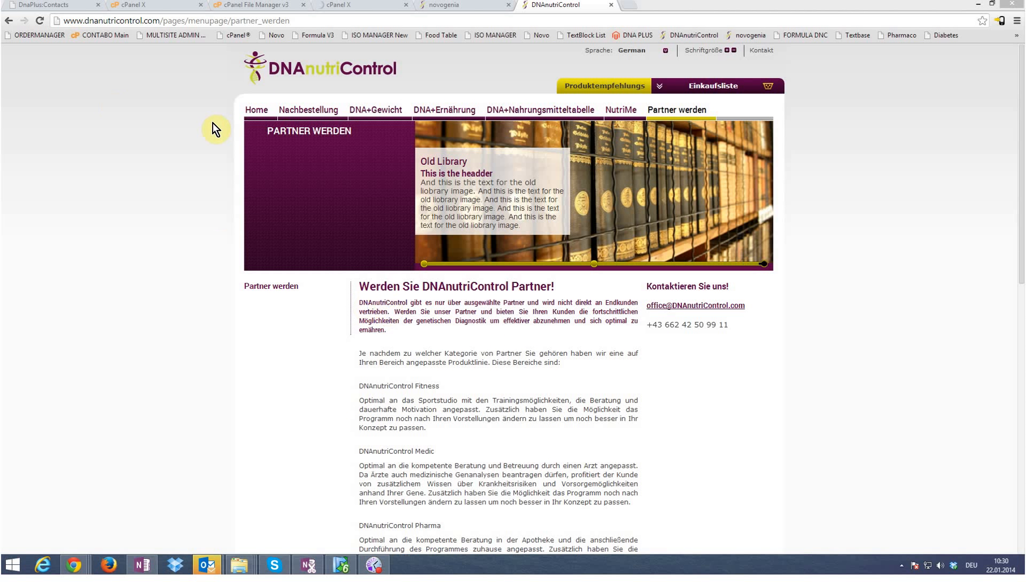
Browse the DNAnutriControl site's Home, Nachbestellung and DNA+Ernährung pages.
{"action": "left_click", "coordinate": [289, 72]}
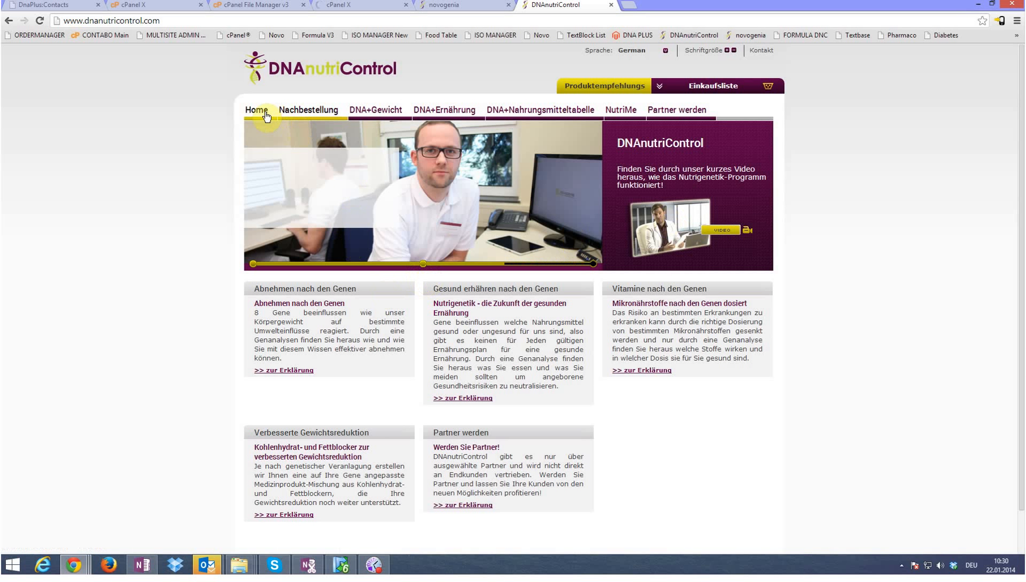
{"action": "left_click", "coordinate": [303, 113]}
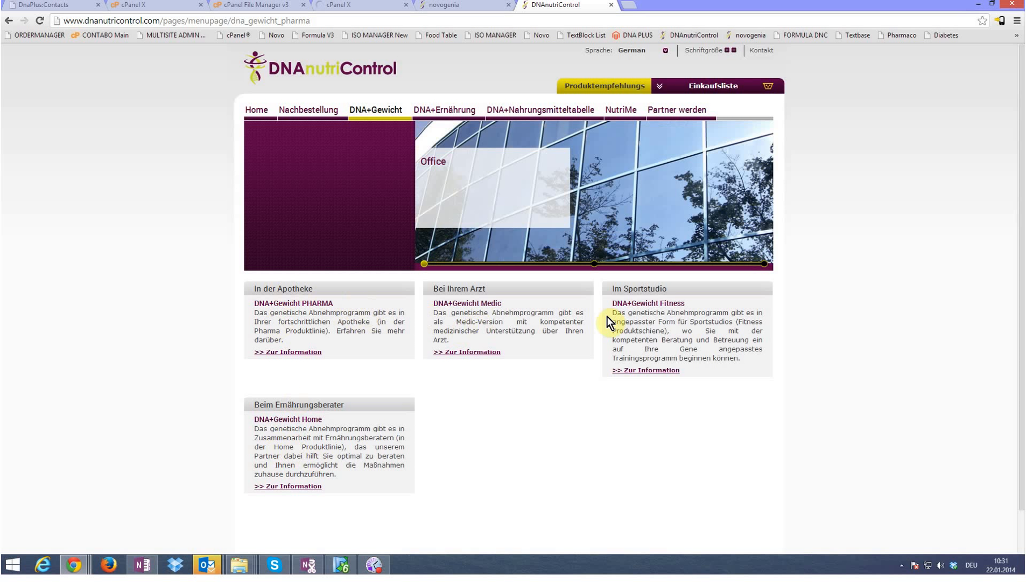
{"action": "left_click", "coordinate": [459, 112]}
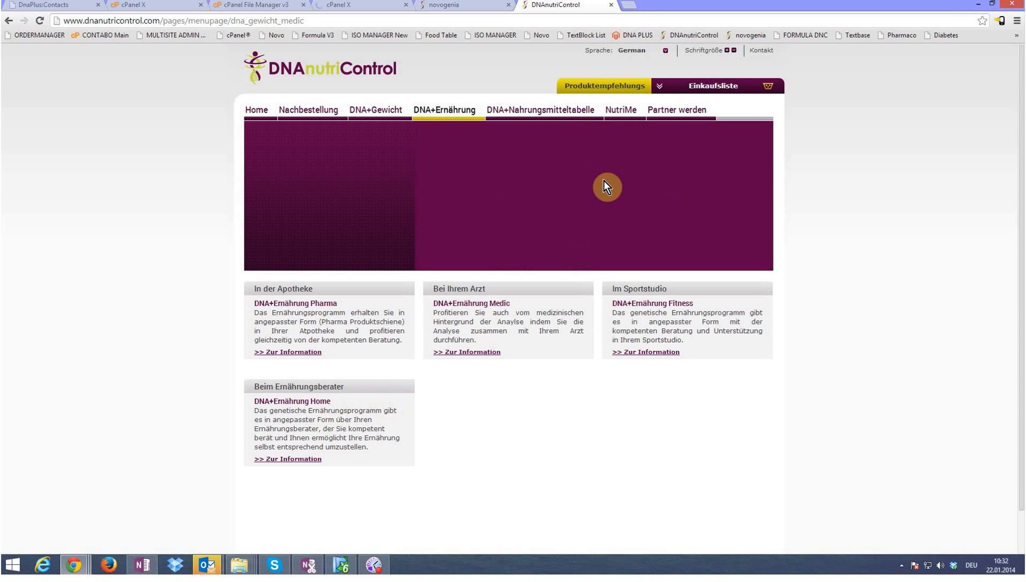
Open the DNA+Nahrungsmitteltabelle page and read through its explanations of the bars, faces, numbers and warning symbols.
{"action": "left_click", "coordinate": [512, 117]}
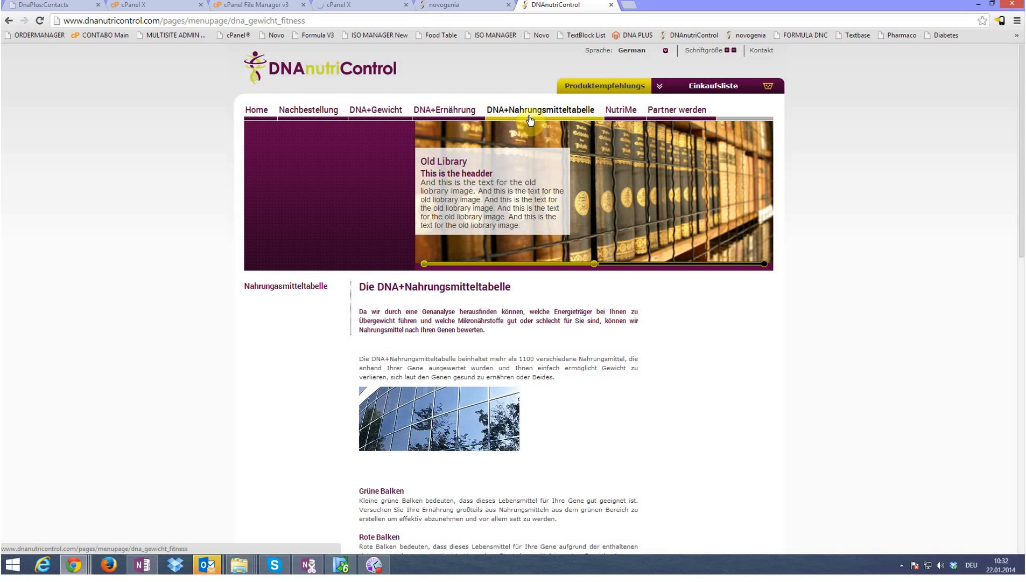
{"action": "scroll", "coordinate": [538, 241], "scroll_direction": "down", "scroll_amount": 2}
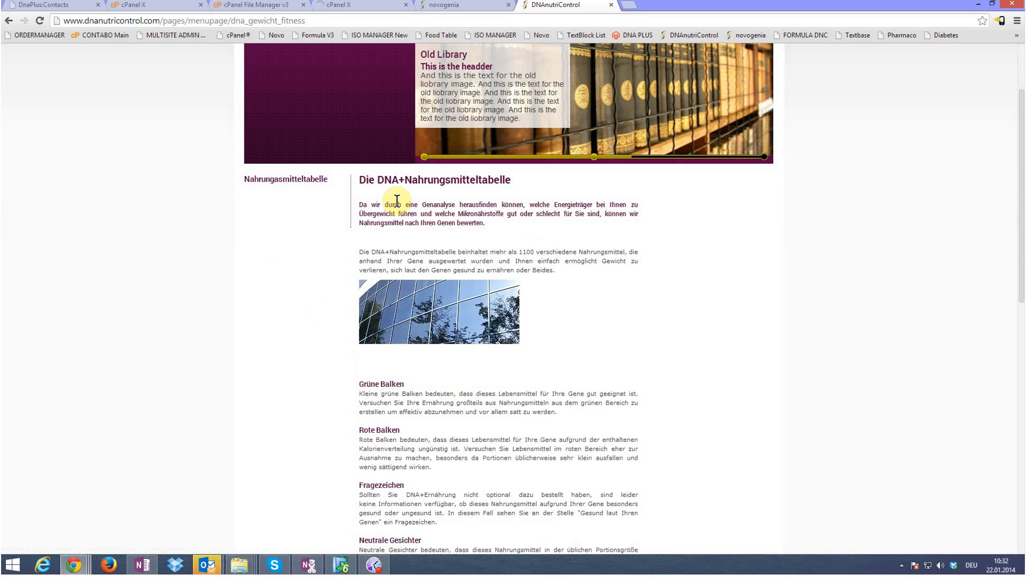
{"action": "scroll", "coordinate": [446, 279], "scroll_direction": "down", "scroll_amount": 2}
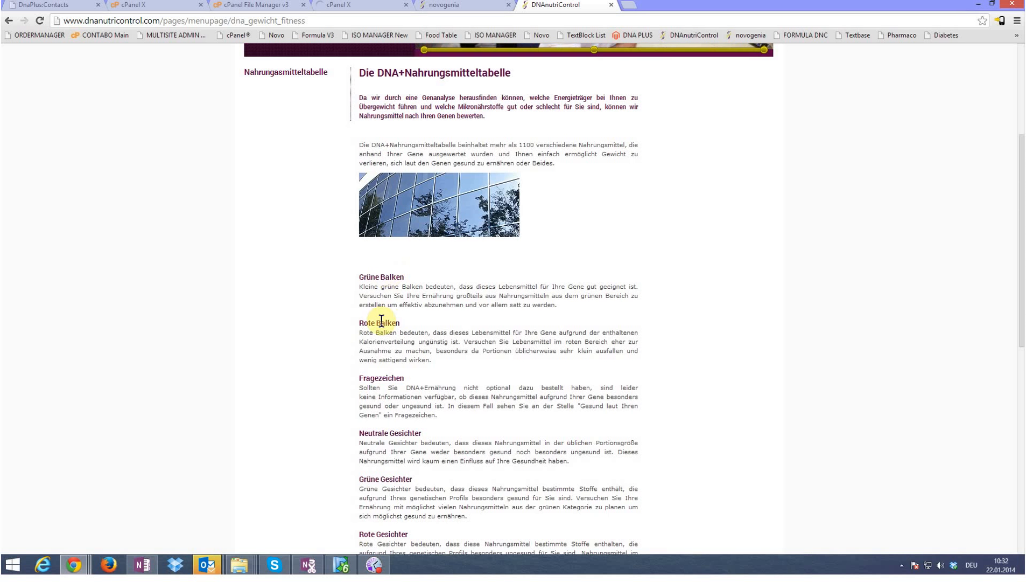
{"action": "scroll", "coordinate": [369, 411], "scroll_direction": "down", "scroll_amount": 9}
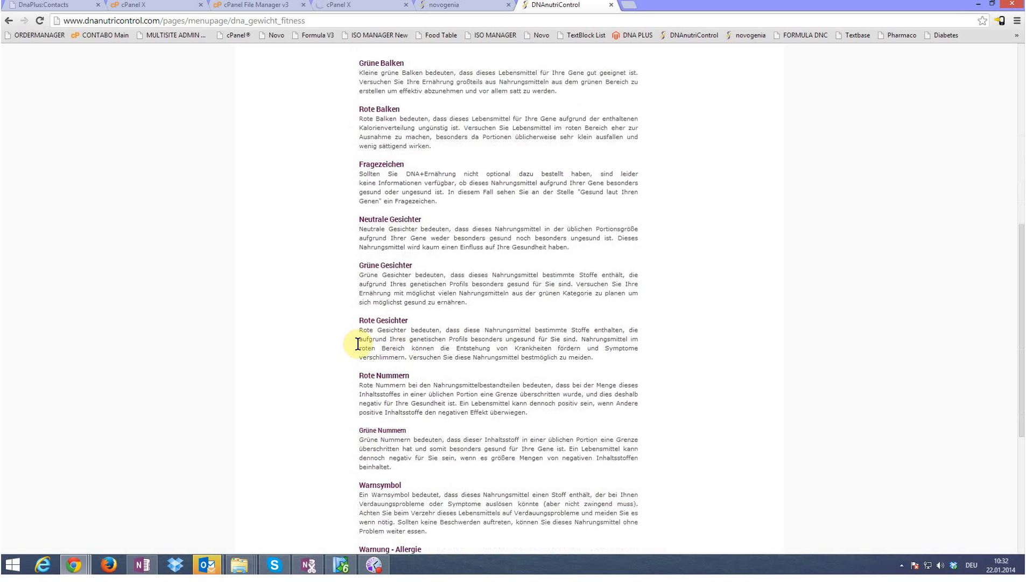
{"action": "scroll", "coordinate": [479, 366], "scroll_direction": "up", "scroll_amount": 15}
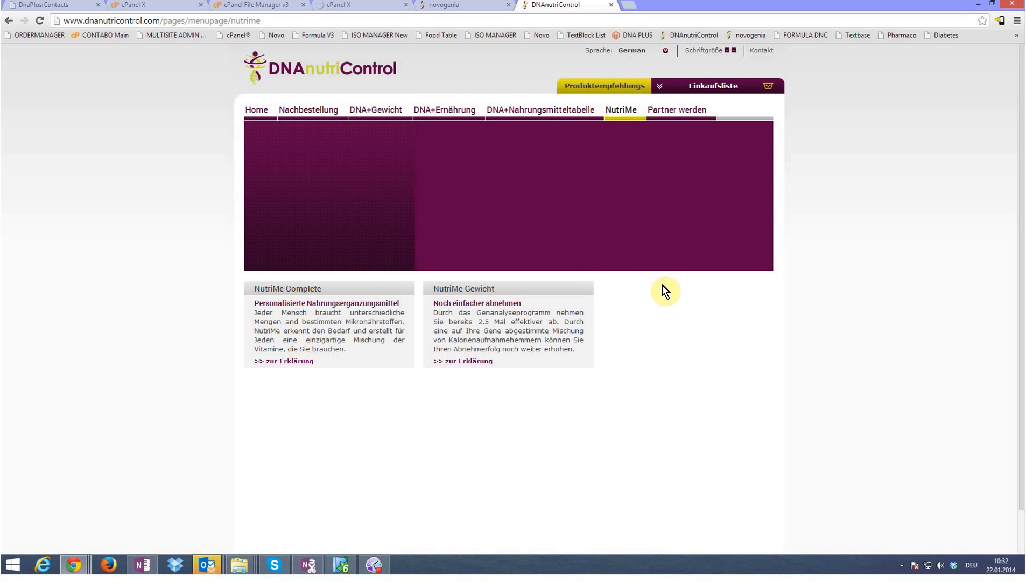
Open the Partner werden page and read through the partner categories, the Ablauf list and the contact section.
{"action": "left_click", "coordinate": [672, 111]}
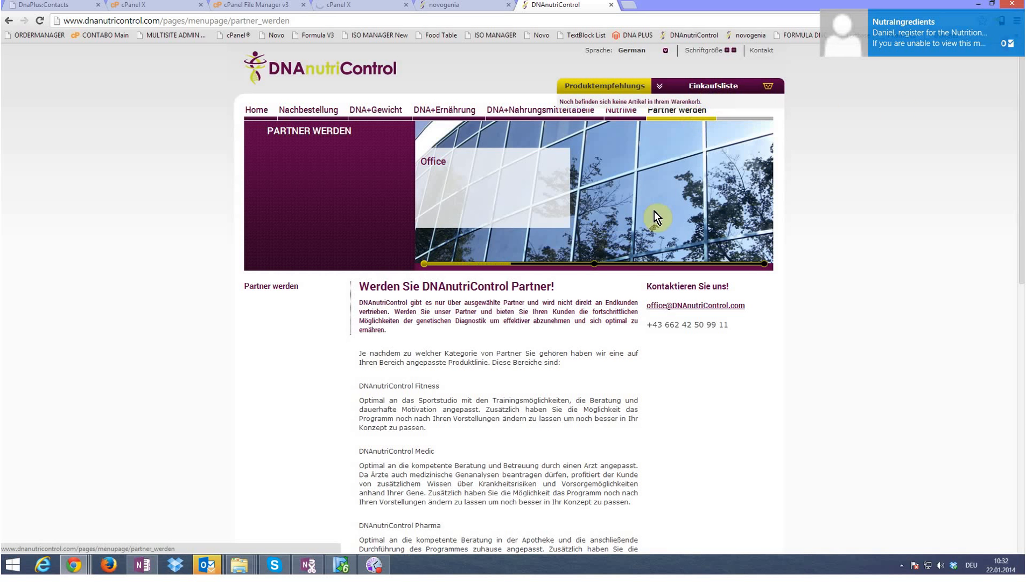
{"action": "scroll", "coordinate": [482, 371], "scroll_direction": "down", "scroll_amount": 3}
{"action": "scroll", "coordinate": [482, 372], "scroll_direction": "down", "scroll_amount": 7}
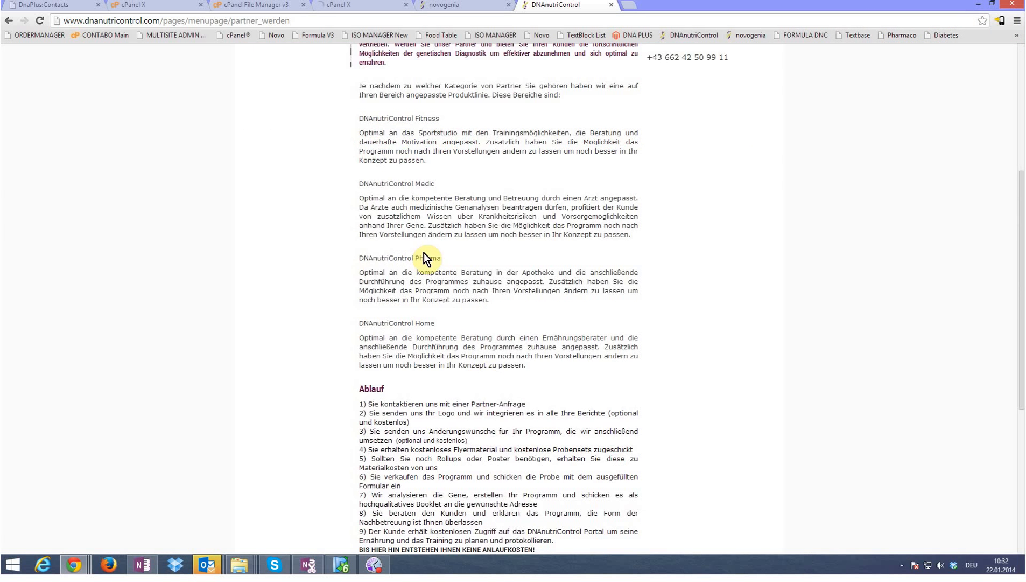
{"action": "scroll", "coordinate": [501, 379], "scroll_direction": "up", "scroll_amount": 1}
{"action": "scroll", "coordinate": [393, 485], "scroll_direction": "down", "scroll_amount": 1}
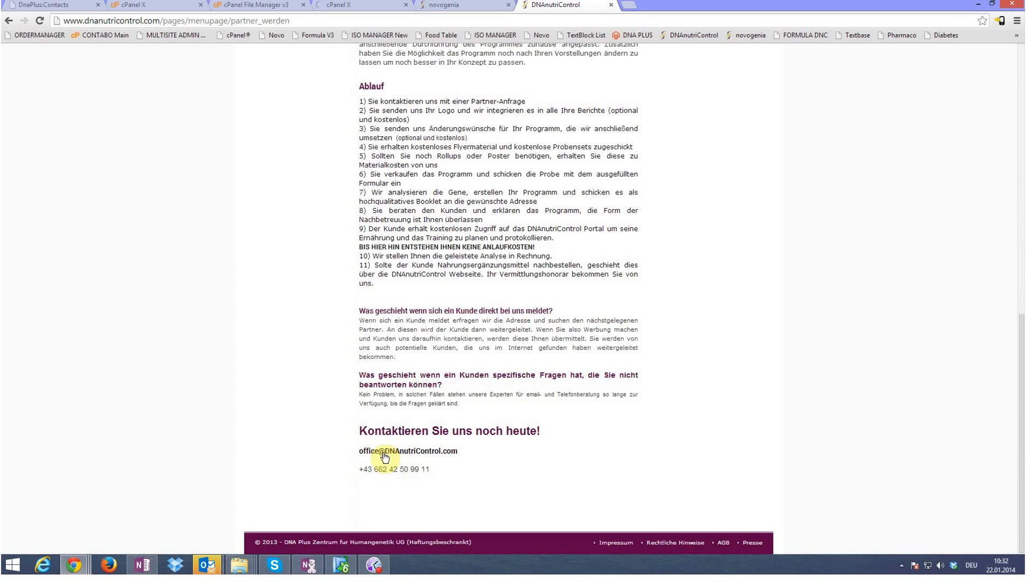
{"action": "scroll", "coordinate": [508, 399], "scroll_direction": "up", "scroll_amount": 10}
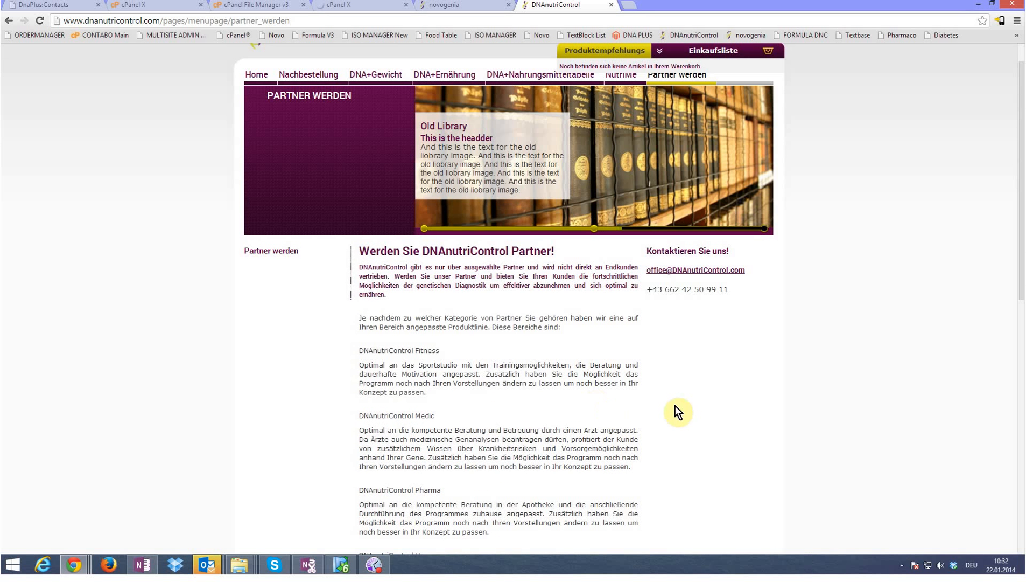
{"action": "scroll", "coordinate": [541, 412], "scroll_direction": "up", "scroll_amount": 1}
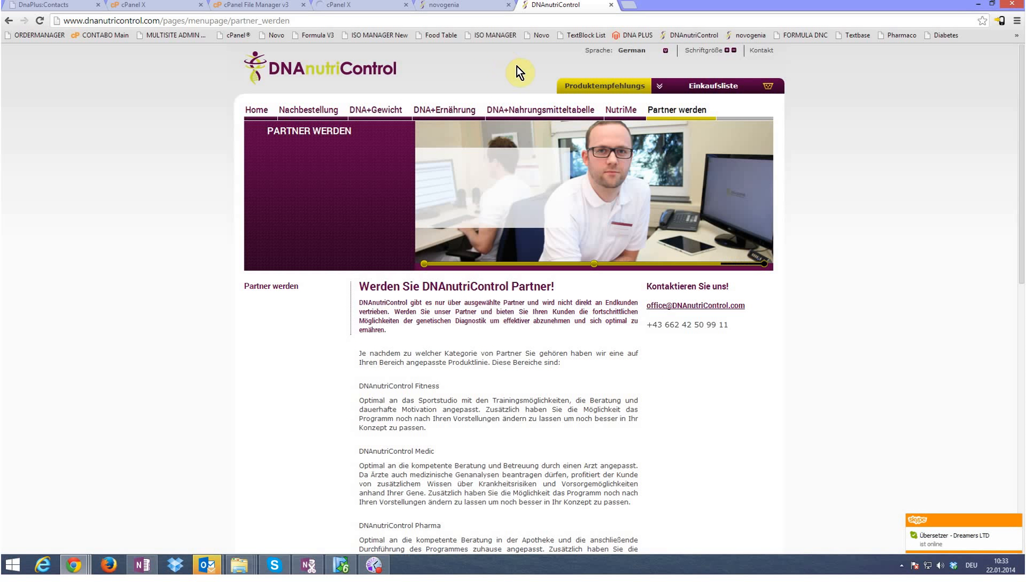
Switch the site language to English and back to German, and view the Produktempfehlungs options.
{"action": "left_click", "coordinate": [630, 60]}
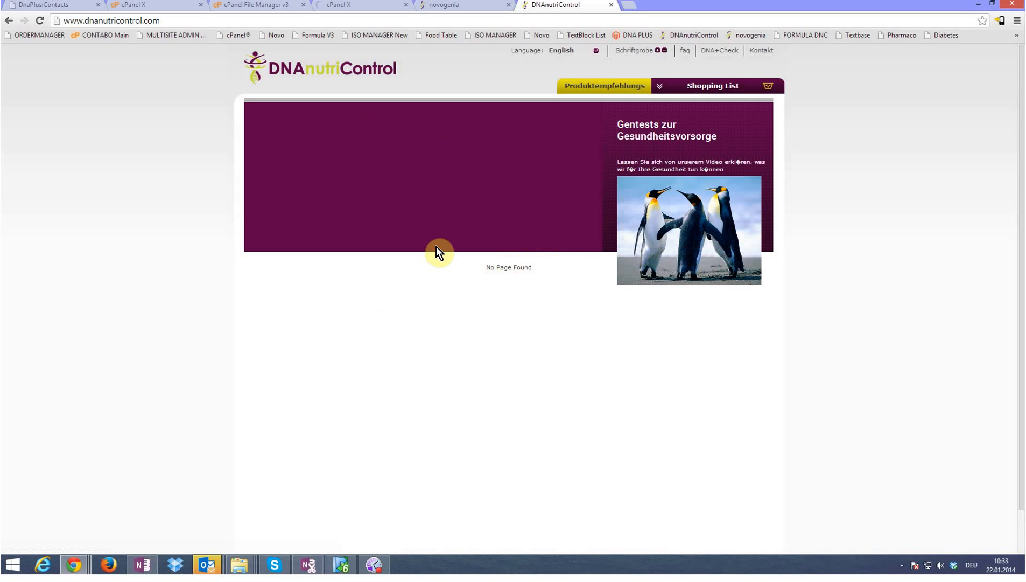
{"action": "left_click", "coordinate": [563, 51]}
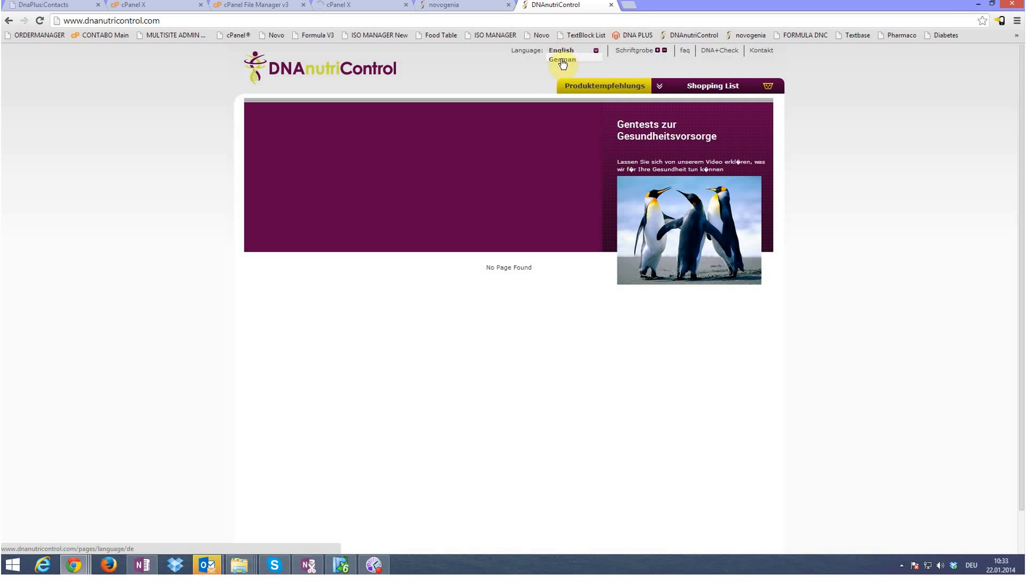
{"action": "left_click", "coordinate": [563, 60]}
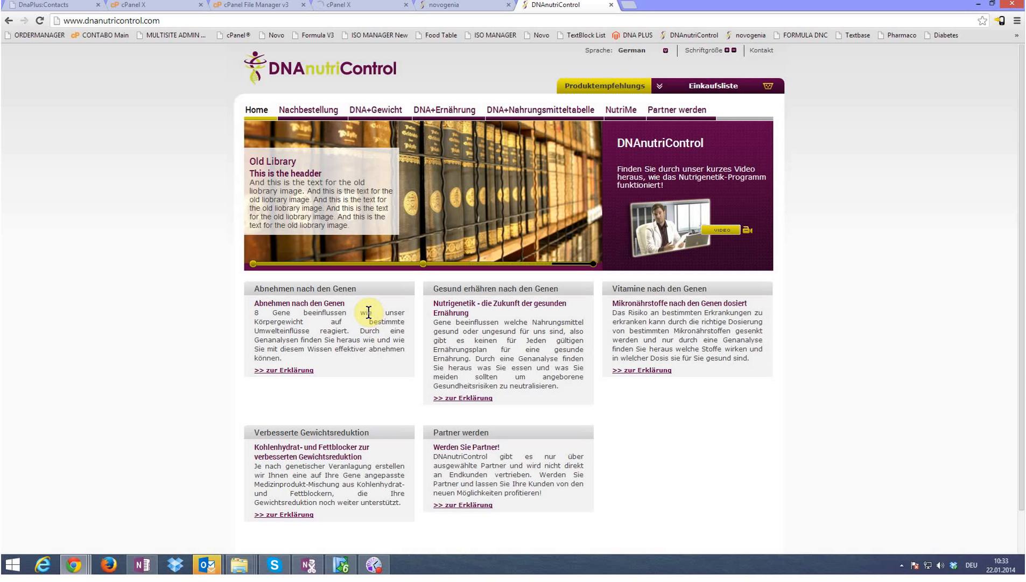
{"action": "left_click", "coordinate": [603, 86]}
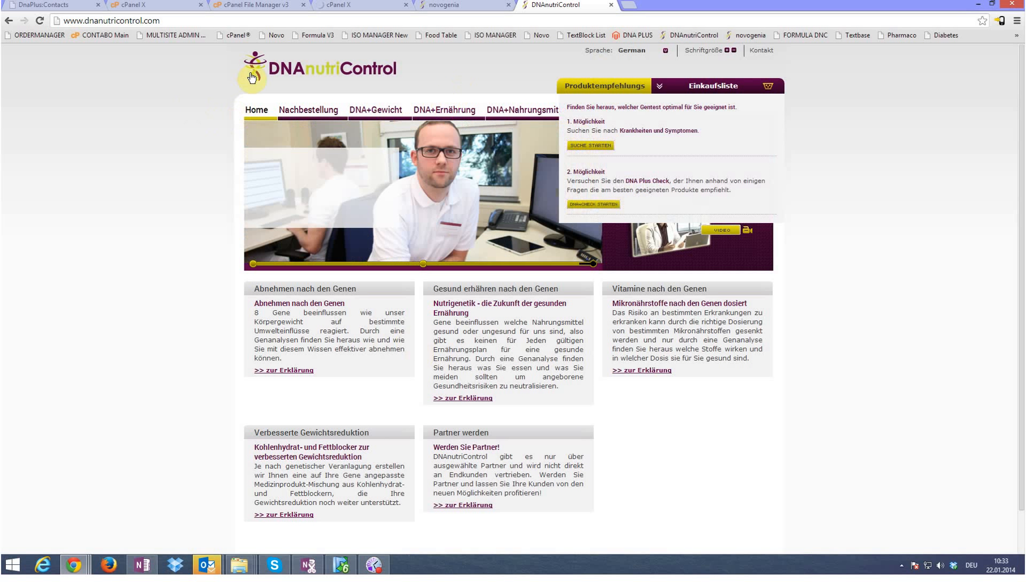
Switch to the DnaPlus admin site and open its home dashboard, checking it against the DNAnutriControl site.
{"action": "left_click", "coordinate": [53, 6]}
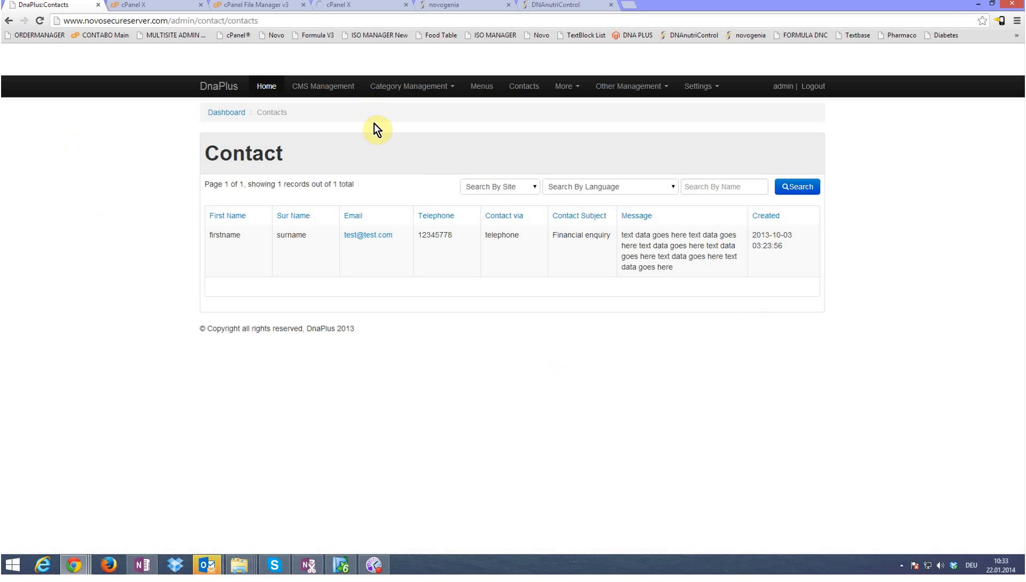
{"action": "left_click", "coordinate": [271, 90]}
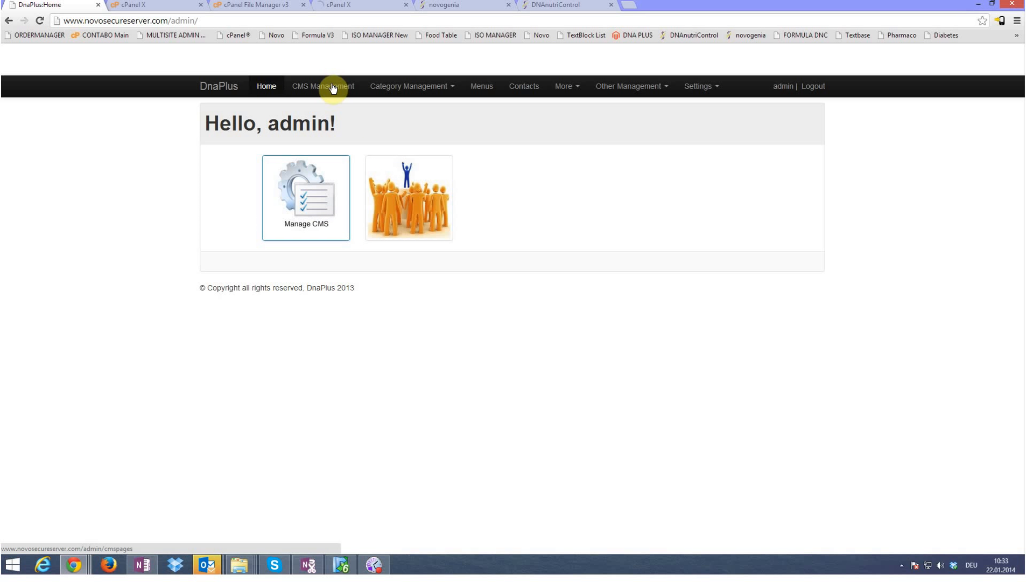
{"action": "left_click", "coordinate": [552, 7]}
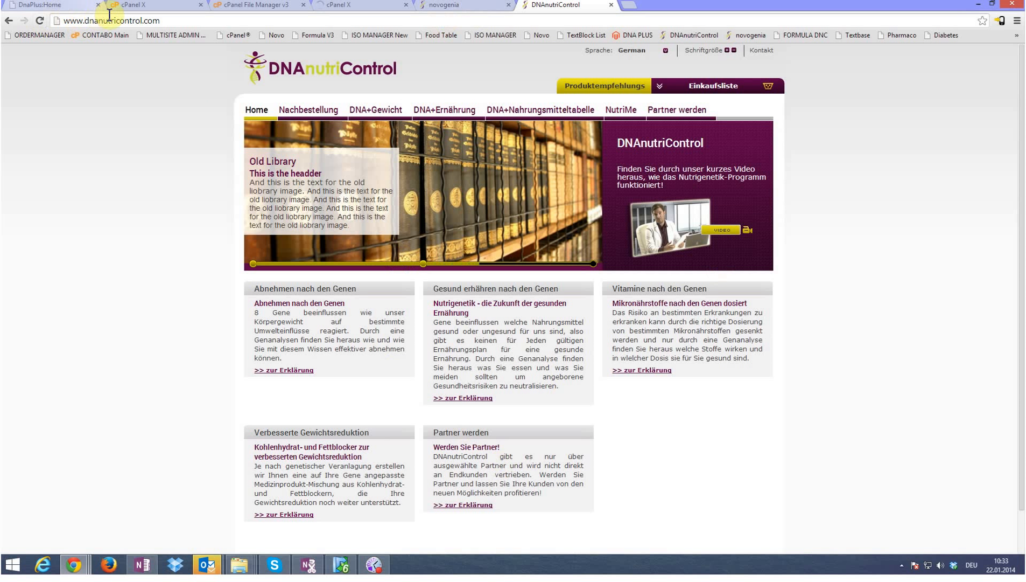
{"action": "left_click", "coordinate": [38, 5]}
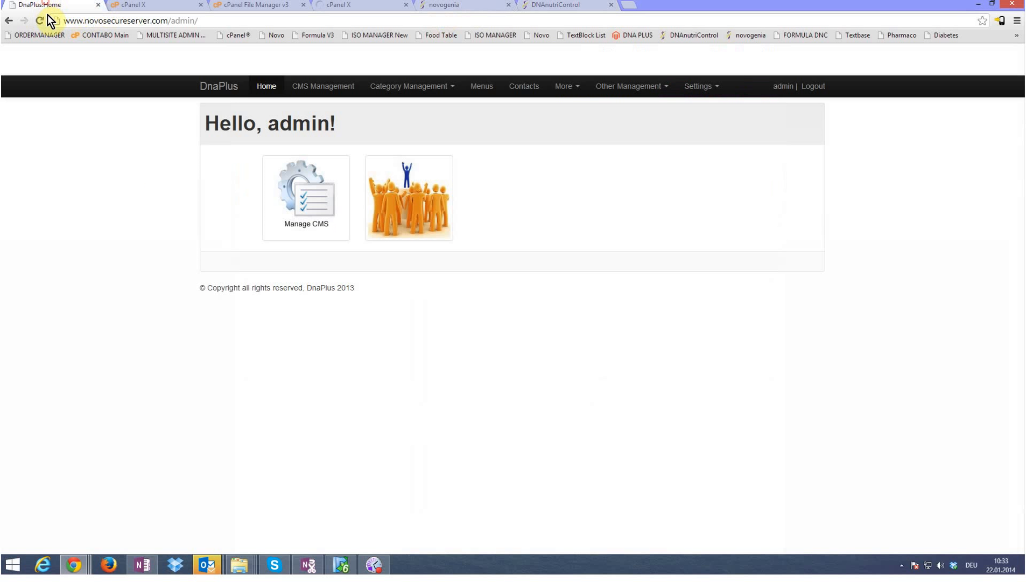
Open the CMS page management list and enter Home as the page name to search for.
{"action": "left_click", "coordinate": [306, 197]}
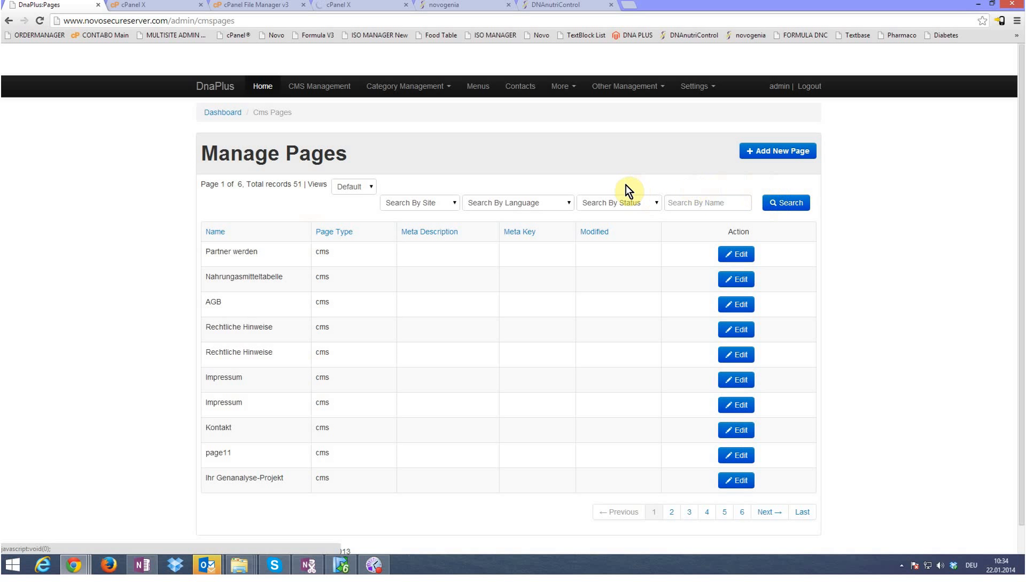
{"action": "left_click", "coordinate": [717, 202]}
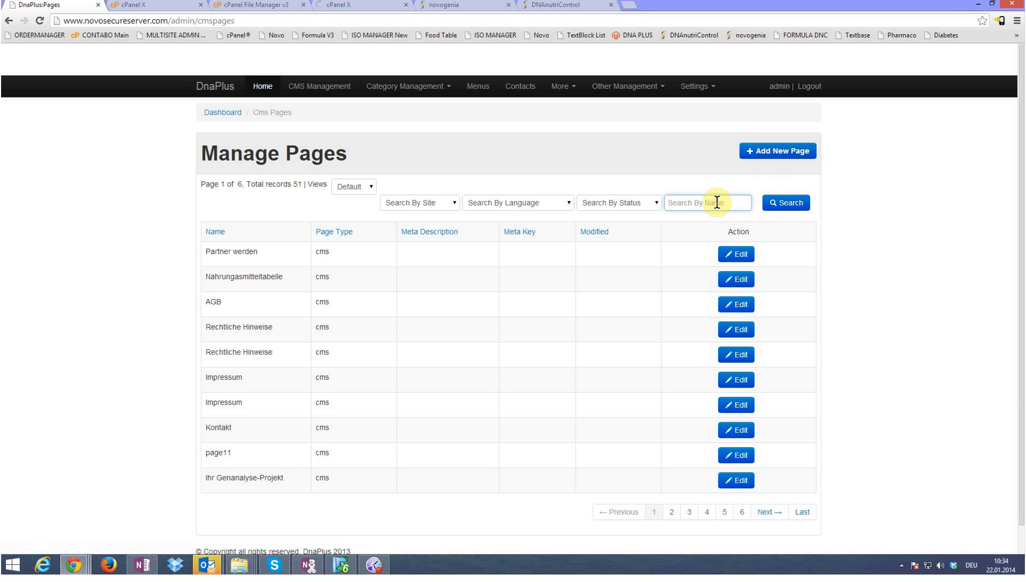
{"action": "type", "text": "Home"}
Open the admin menu list and compare it with the live DNAnutriControl and novogenia sites.
{"action": "left_click", "coordinate": [484, 91]}
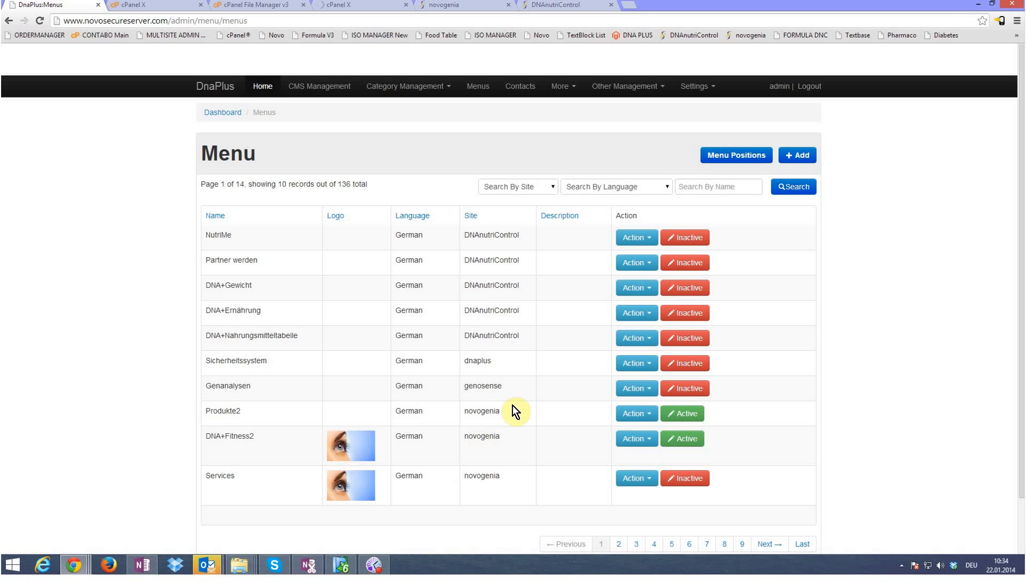
{"action": "left_click", "coordinate": [575, 9]}
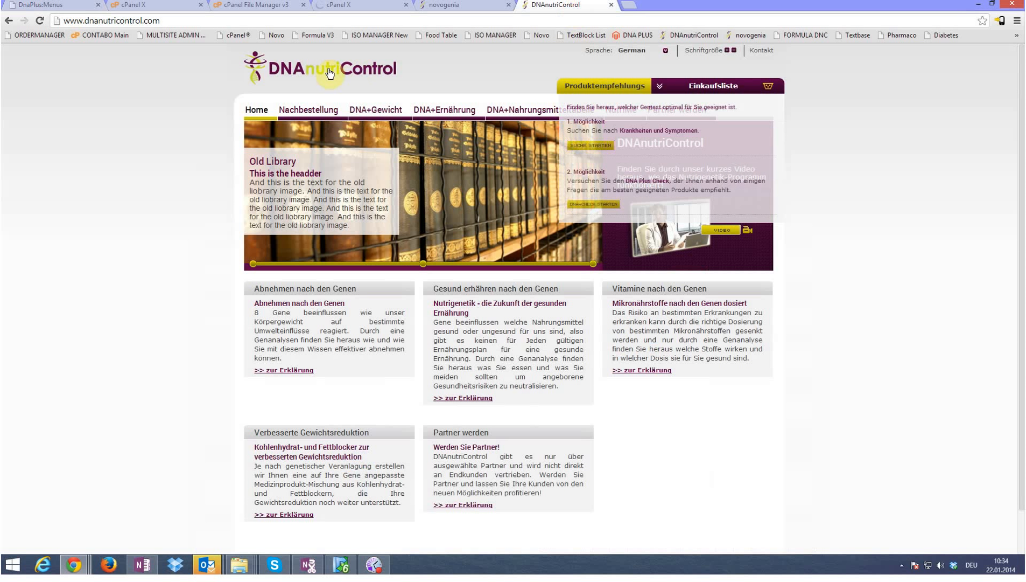
{"action": "left_click", "coordinate": [492, 10]}
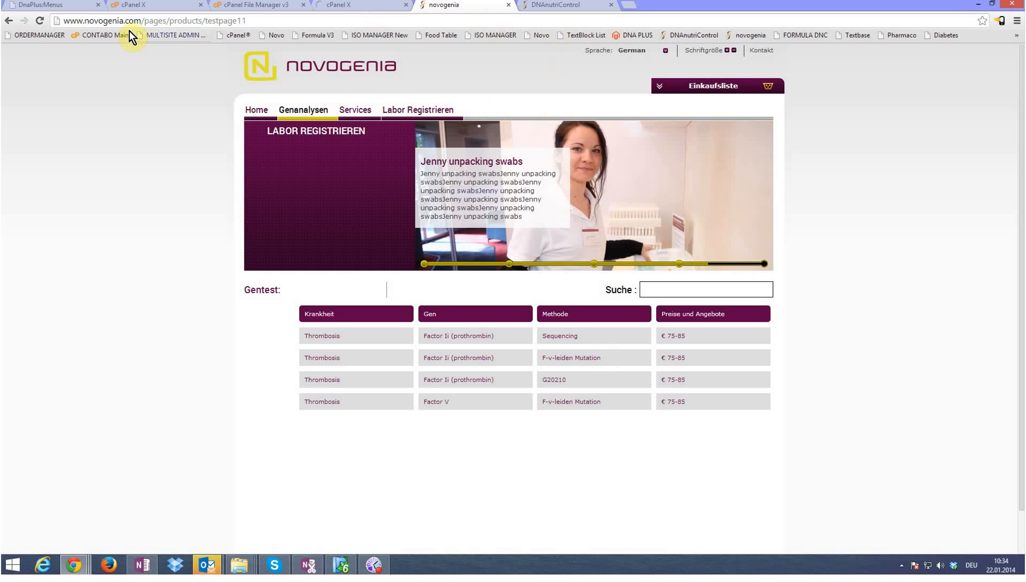
{"action": "left_click", "coordinate": [35, 7]}
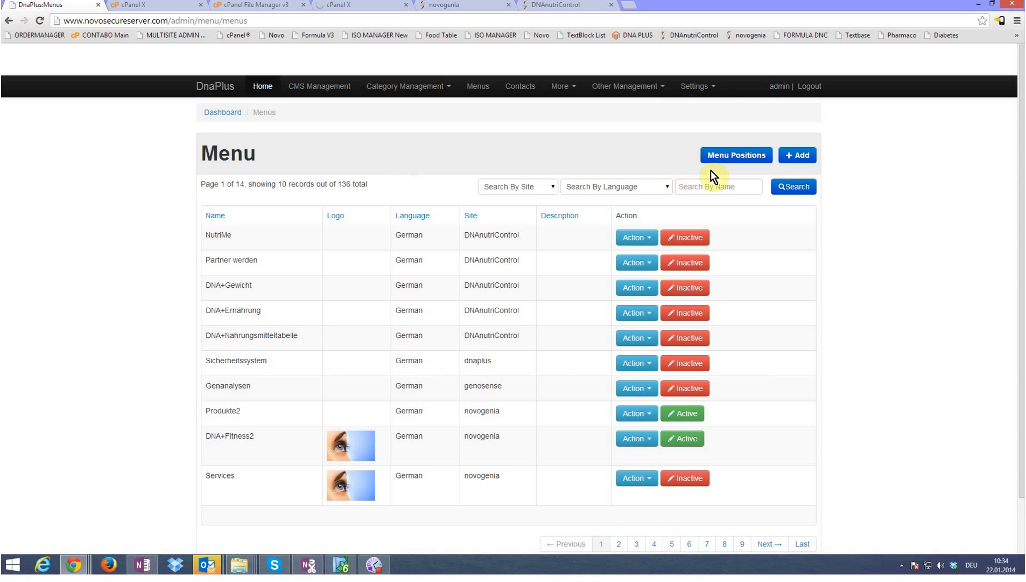
Open the site settings and show the site languages of DNAnutriControl.
{"action": "left_click", "coordinate": [695, 87]}
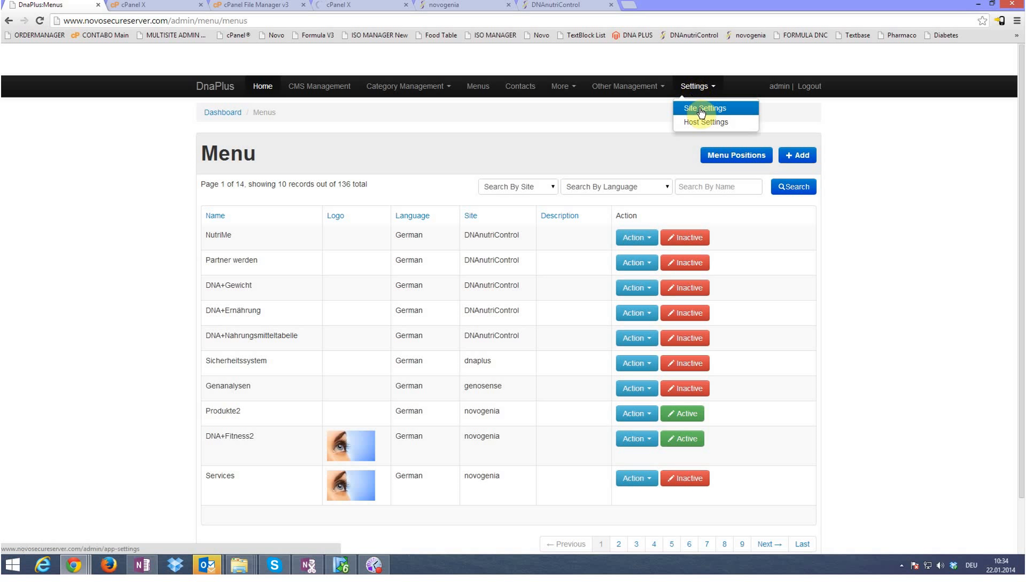
{"action": "left_click", "coordinate": [700, 108]}
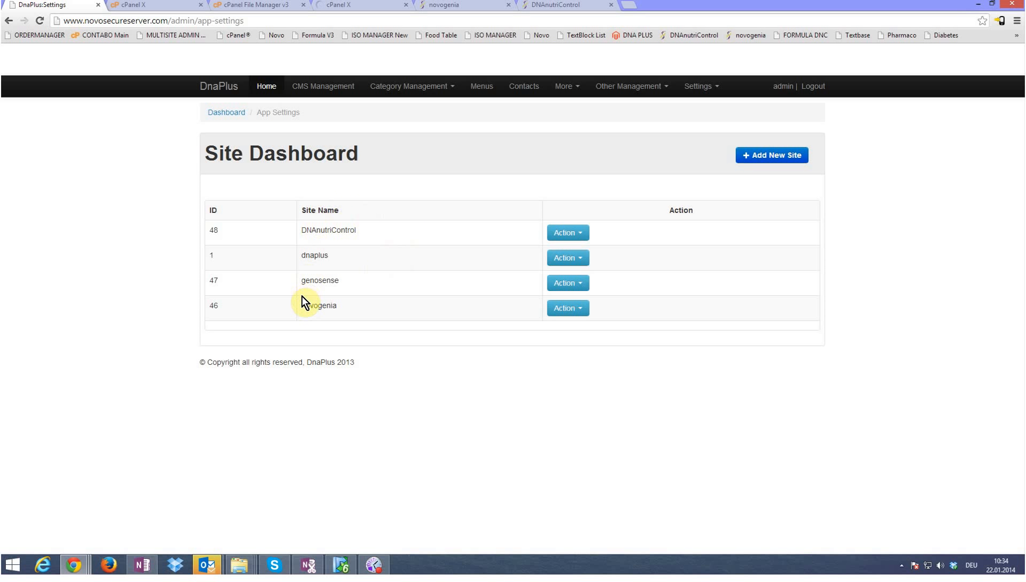
{"action": "left_click", "coordinate": [578, 240]}
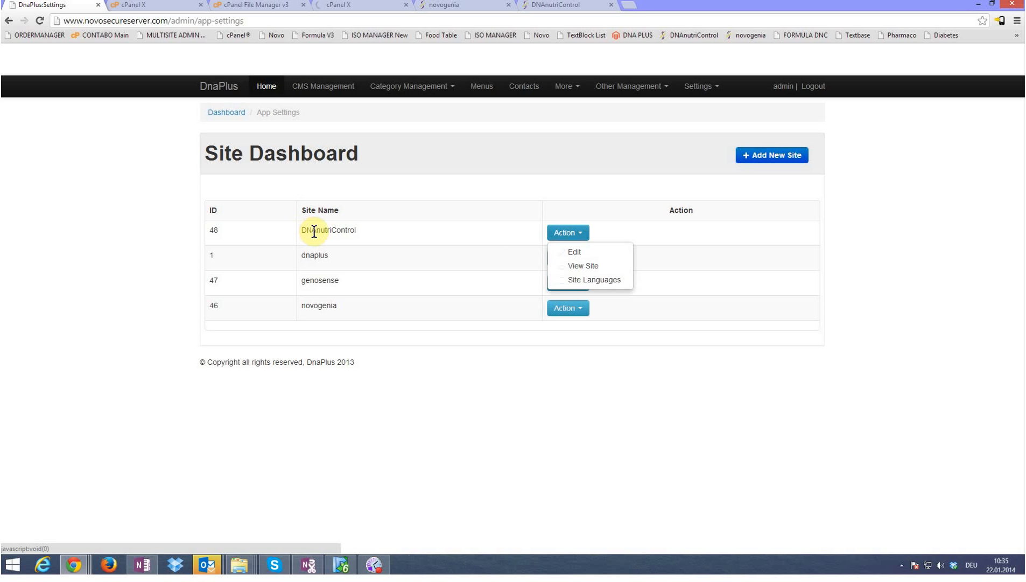
{"action": "left_click", "coordinate": [594, 281]}
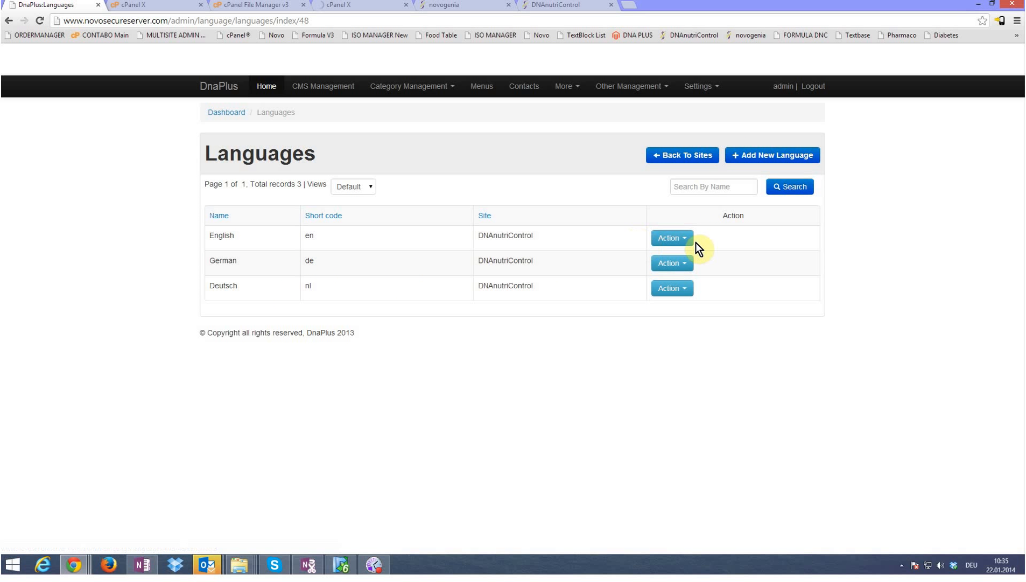
Open the language texts of the English entry and enlarge the Price Text and Disease Text boxes.
{"action": "left_click", "coordinate": [677, 241]}
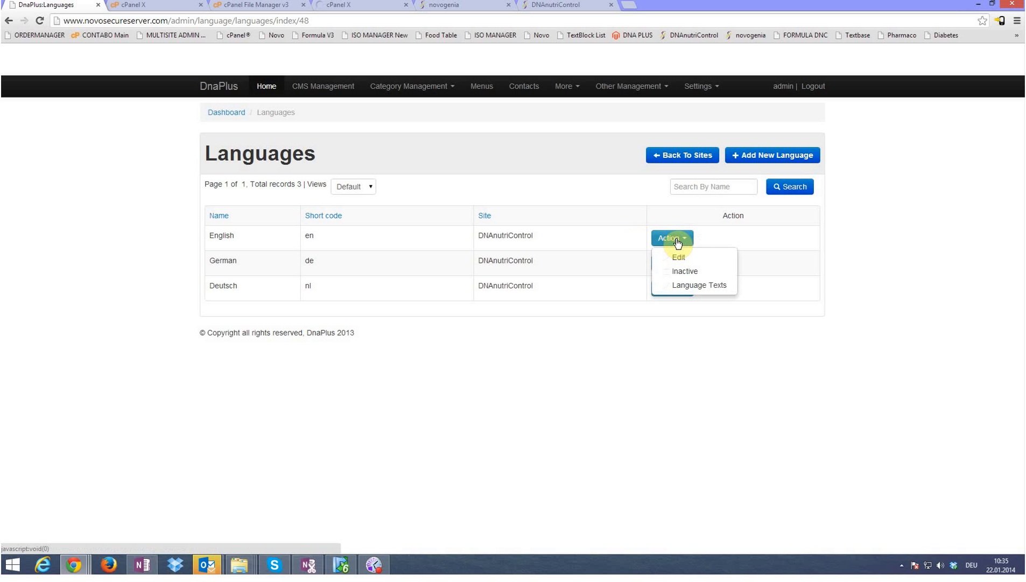
{"action": "left_click", "coordinate": [688, 287]}
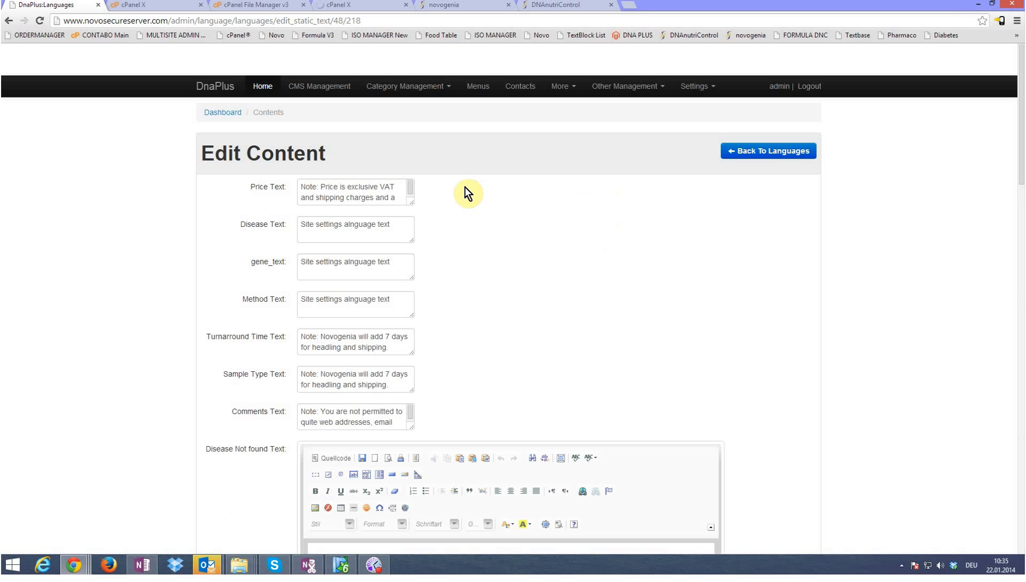
{"action": "left_click_drag", "start_coordinate": [411, 202], "coordinate": [621, 233]}
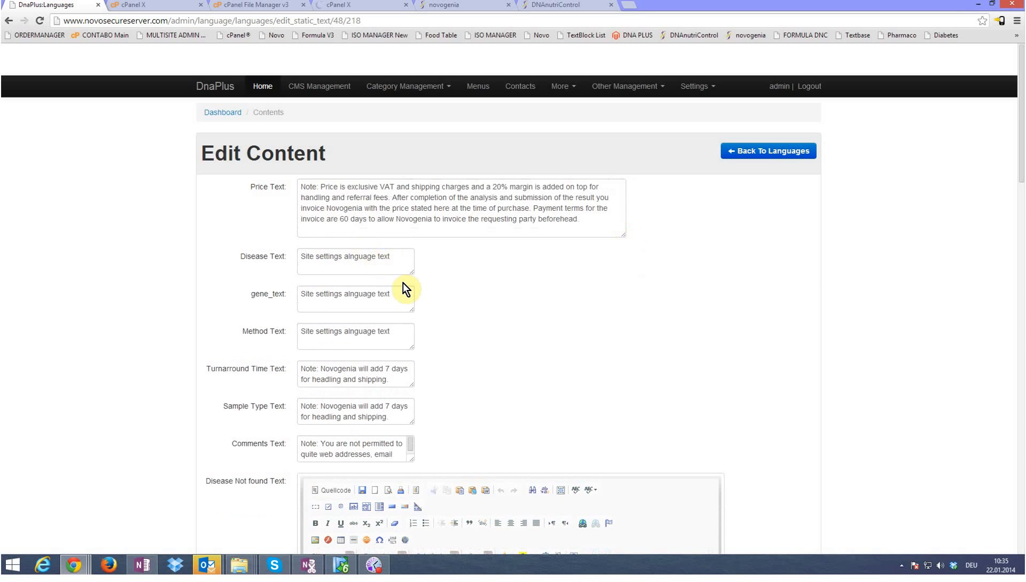
{"action": "left_click_drag", "start_coordinate": [411, 273], "coordinate": [507, 299]}
{"action": "scroll", "coordinate": [593, 291], "scroll_direction": "down", "scroll_amount": 4}
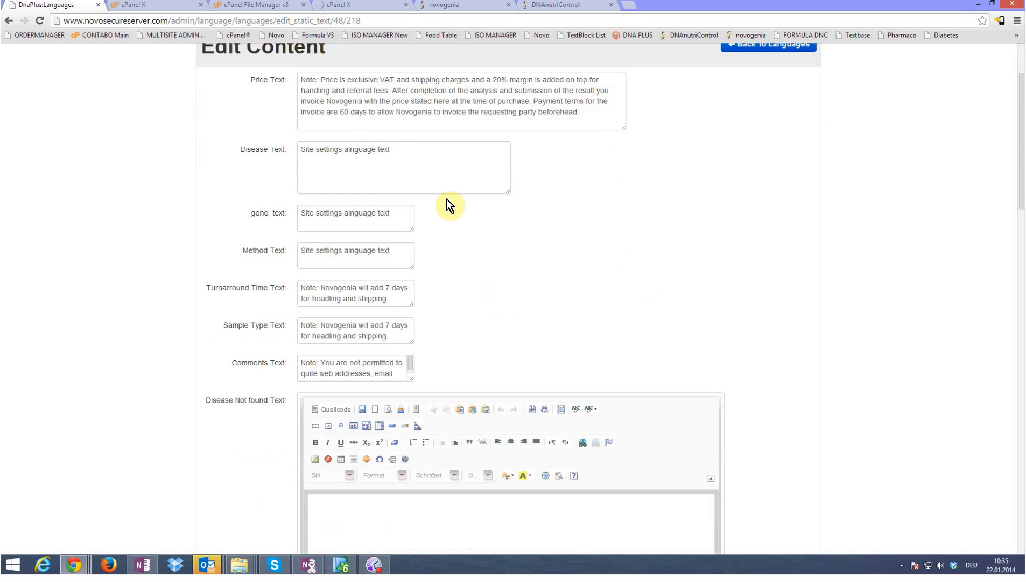
Look through the remaining language texts of the English entry down to the end of the form and return to the DNAnutriControl language list.
{"action": "scroll", "coordinate": [223, 309], "scroll_direction": "down", "scroll_amount": 1}
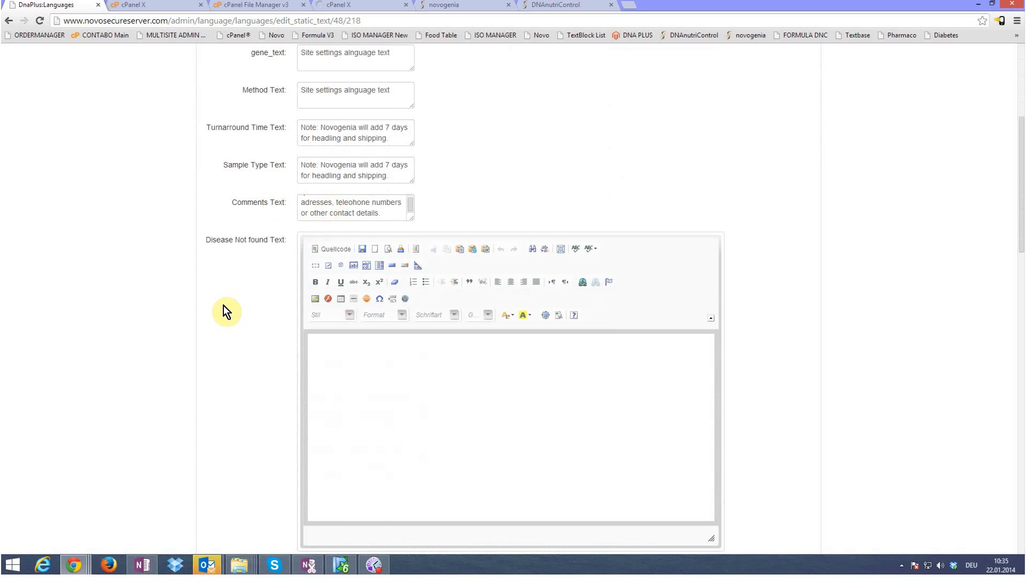
{"action": "scroll", "coordinate": [223, 305], "scroll_direction": "down", "scroll_amount": 9}
{"action": "scroll", "coordinate": [223, 300], "scroll_direction": "down", "scroll_amount": 11}
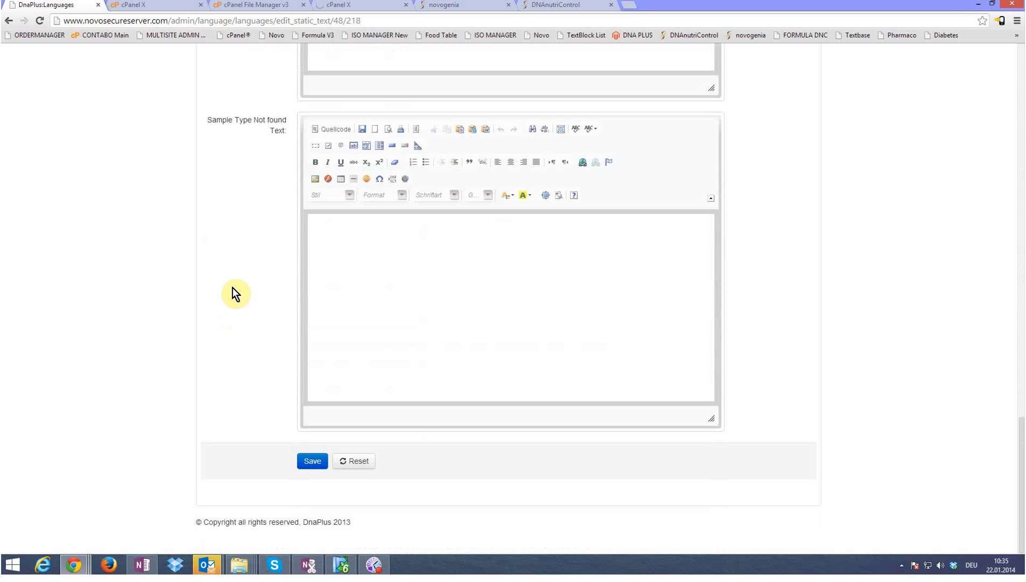
{"action": "scroll", "coordinate": [268, 396], "scroll_direction": "up", "scroll_amount": 20}
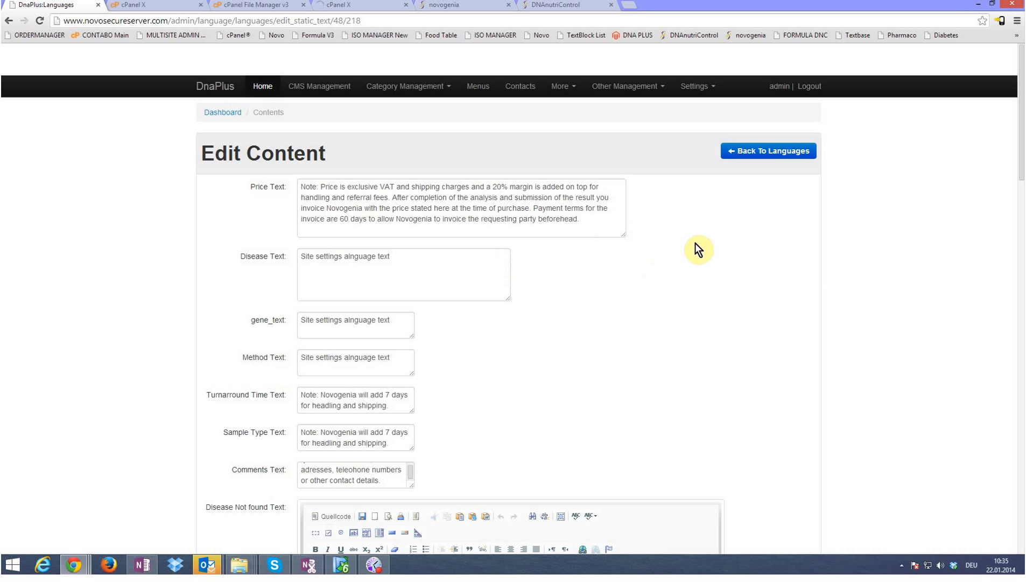
{"action": "key", "text": "alt+Left"}
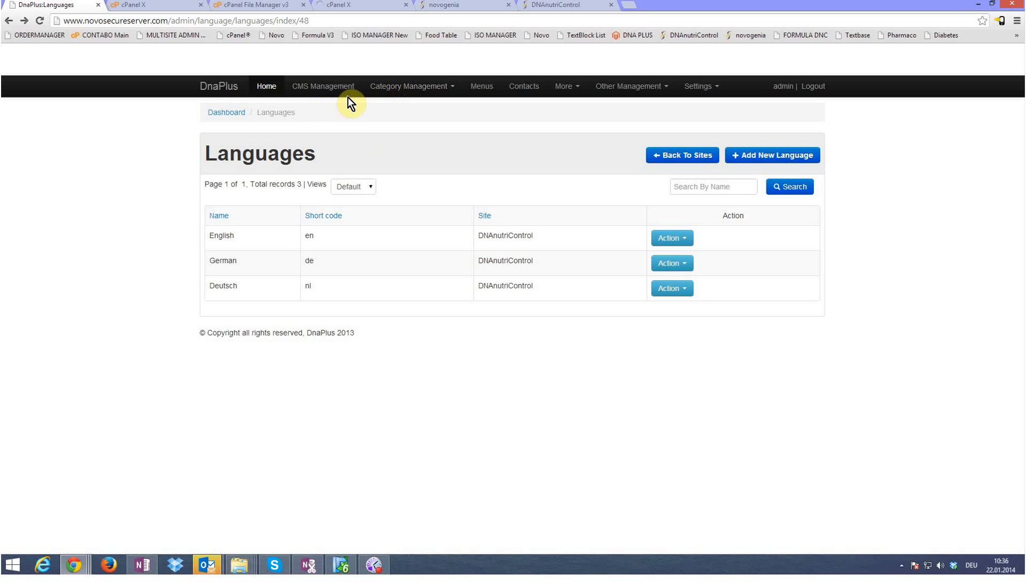
View the live DNAnutriControl home page and search the admin menu list for entries named Home.
{"action": "left_click", "coordinate": [536, 7]}
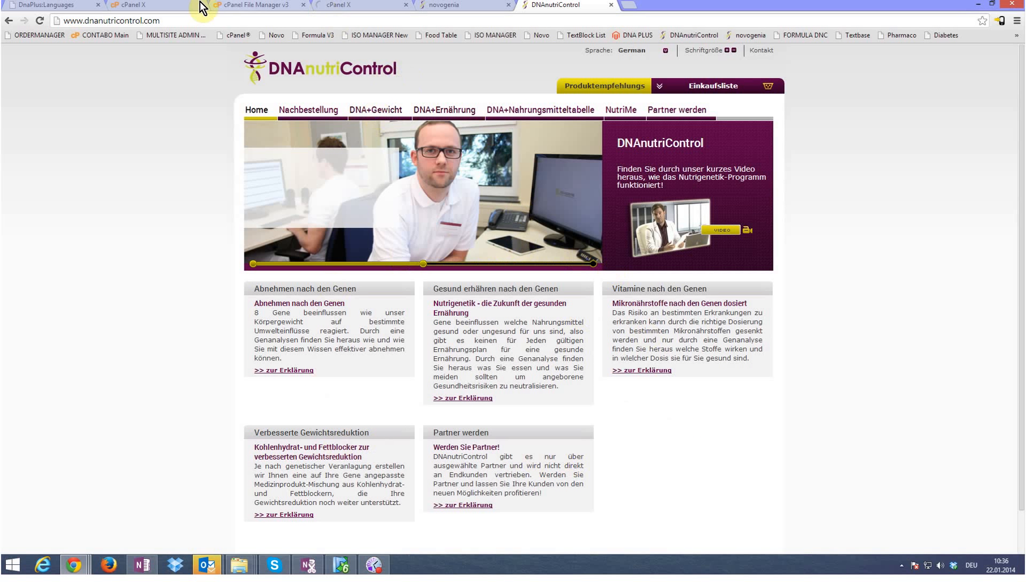
{"action": "left_click", "coordinate": [65, 10]}
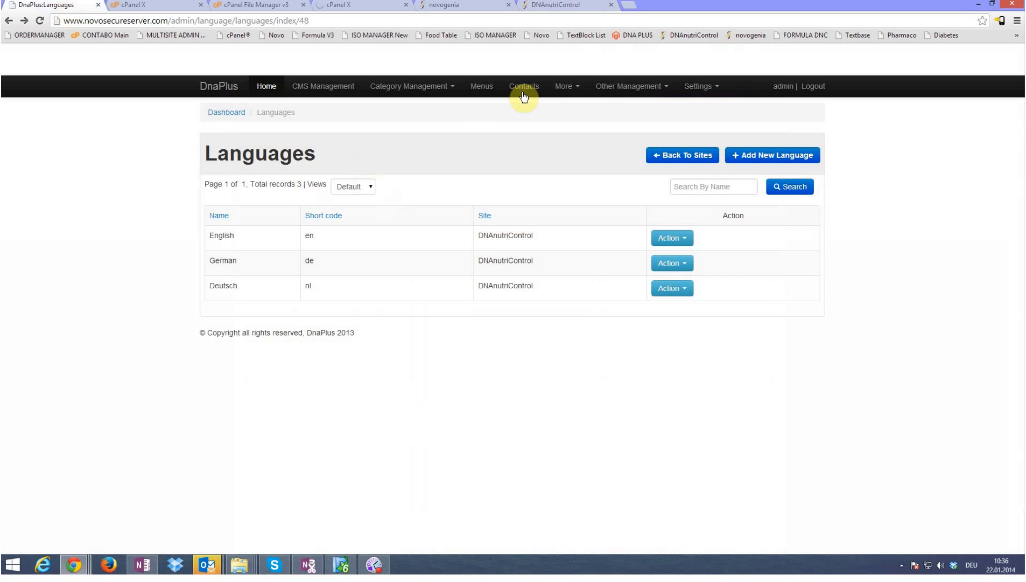
{"action": "left_click", "coordinate": [480, 88]}
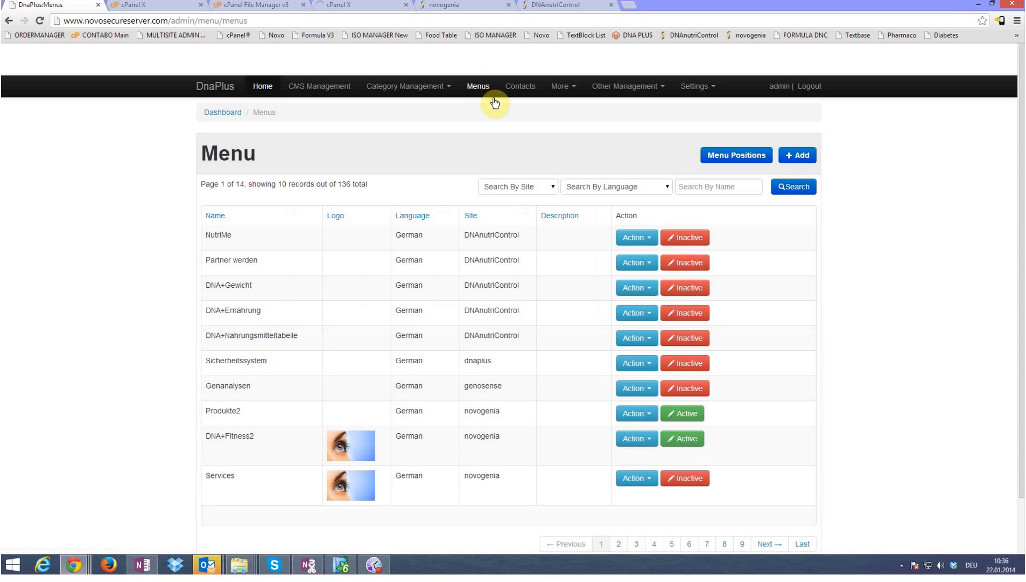
{"action": "left_click", "coordinate": [755, 189]}
{"action": "type", "text": "Home"}
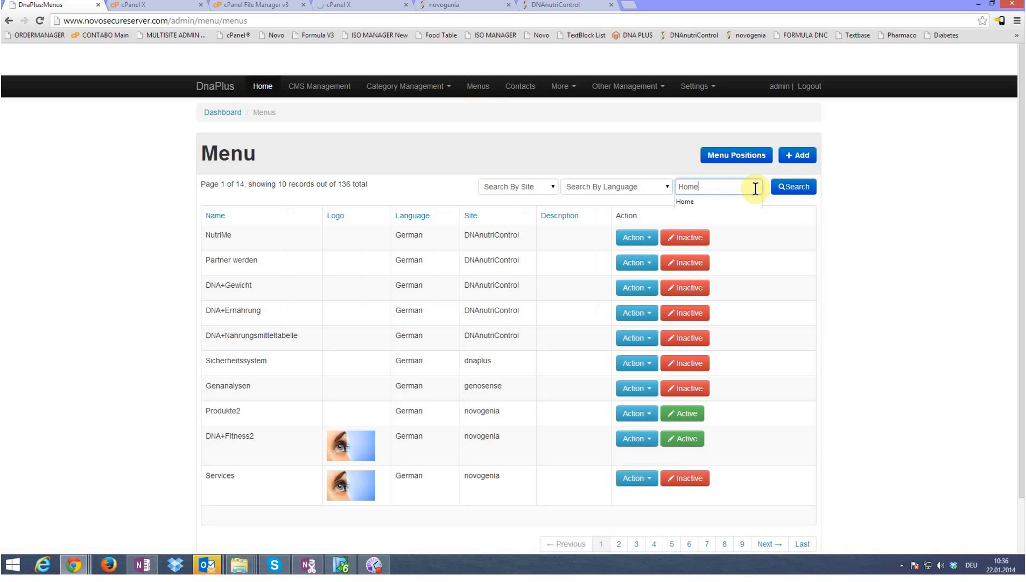
{"action": "left_click", "coordinate": [807, 189]}
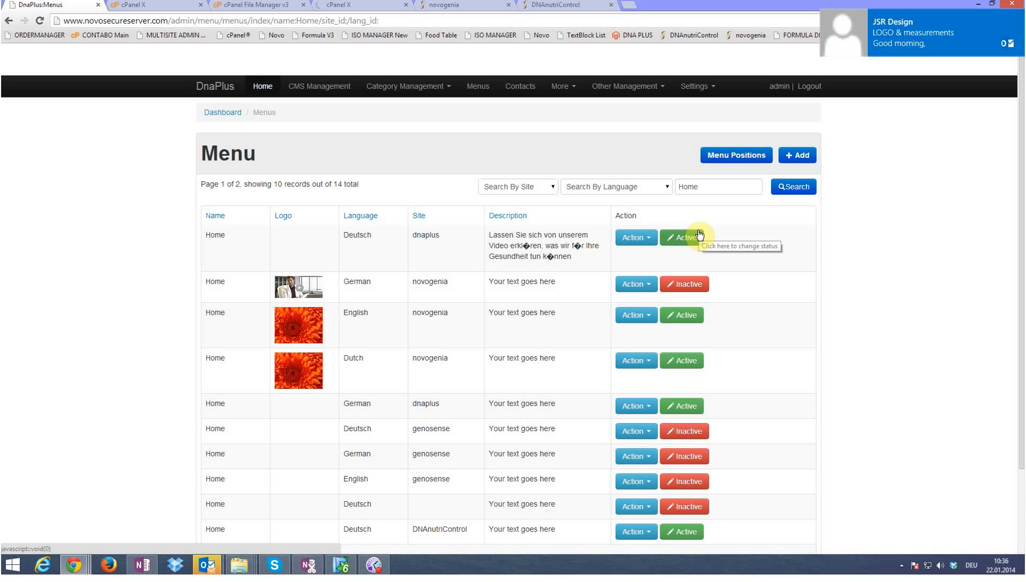
Narrow the Home menu entries to the site DNAnutriControl.
{"action": "scroll", "coordinate": [206, 238], "scroll_direction": "down", "scroll_amount": 3}
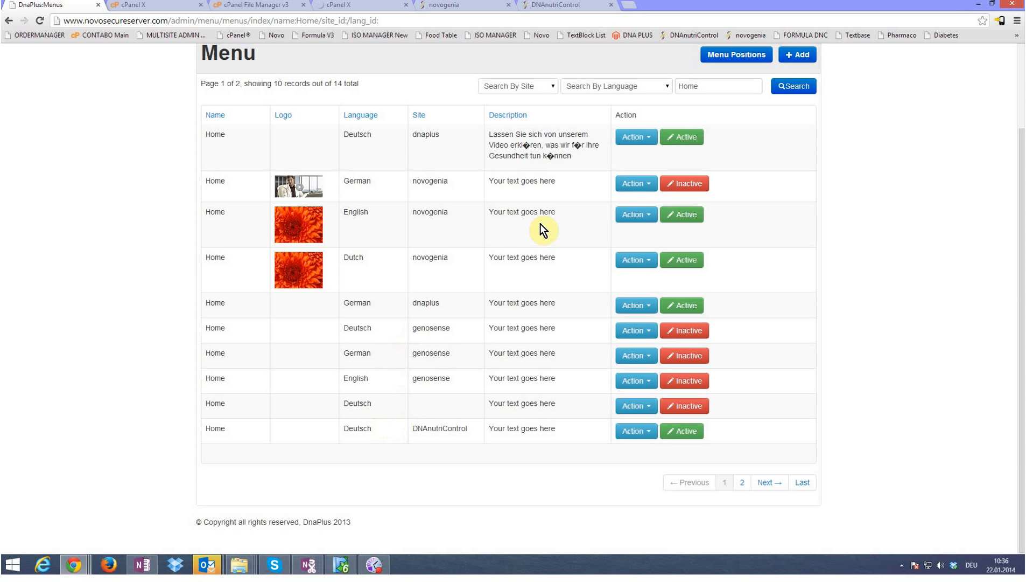
{"action": "scroll", "coordinate": [654, 158], "scroll_direction": "up", "scroll_amount": 1}
{"action": "left_click", "coordinate": [656, 144]}
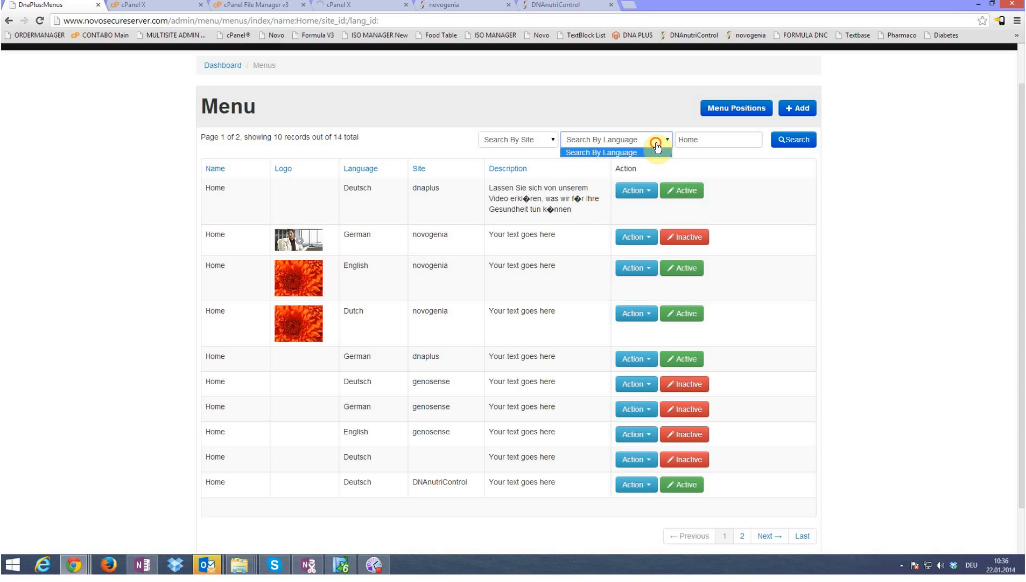
{"action": "left_click", "coordinate": [654, 143]}
{"action": "left_click", "coordinate": [550, 141]}
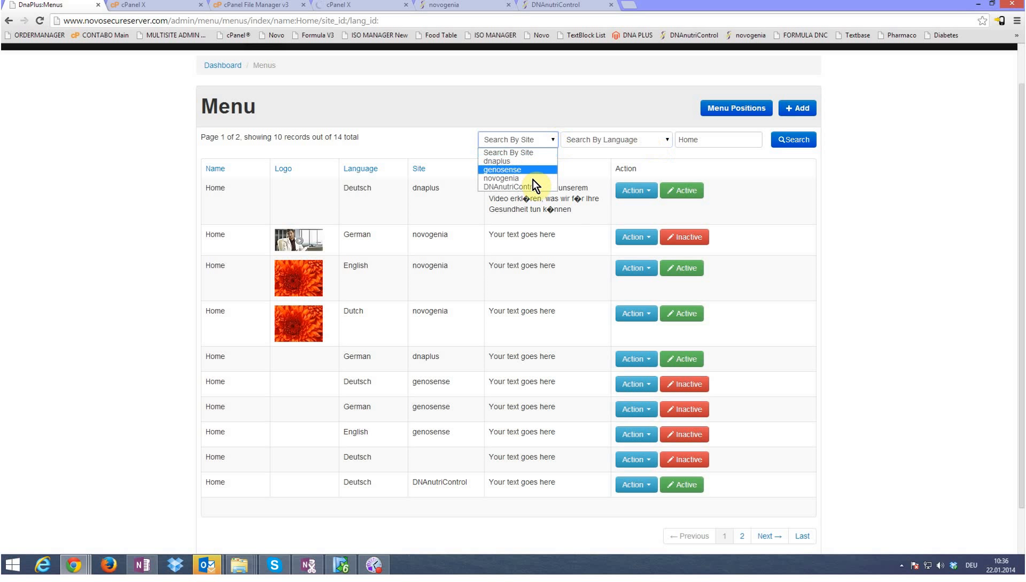
{"action": "left_click", "coordinate": [494, 187]}
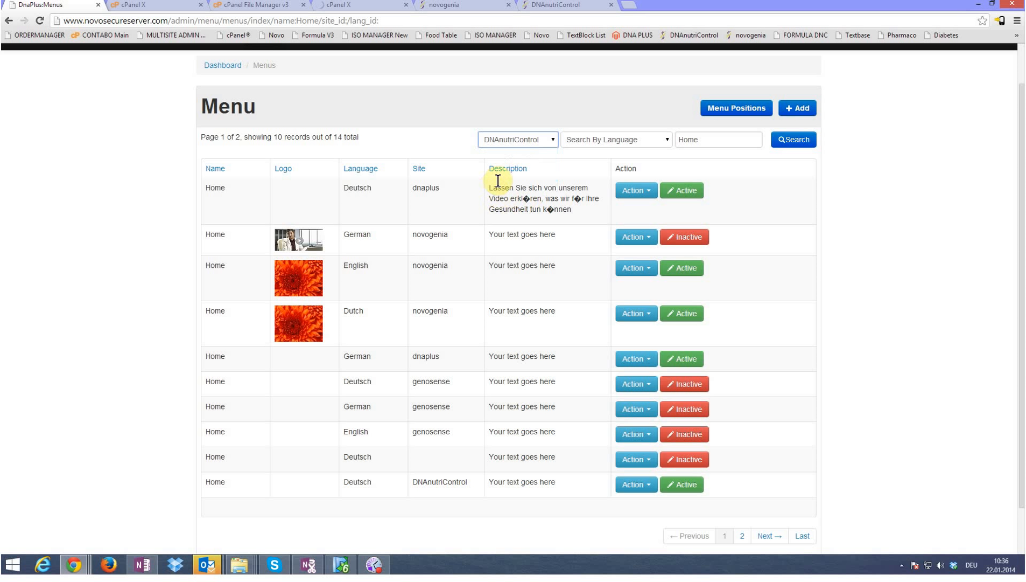
{"action": "left_click", "coordinate": [793, 148]}
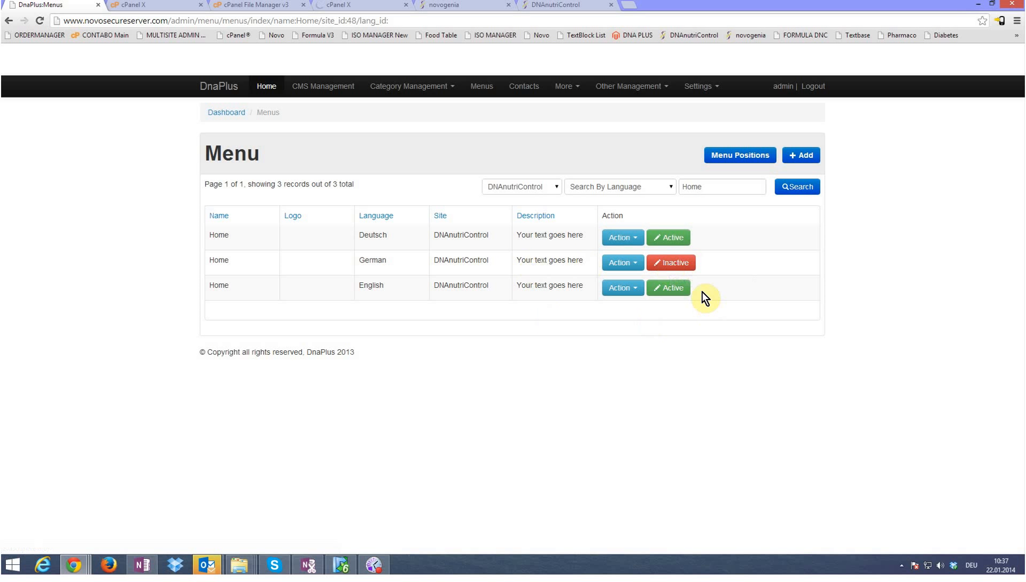
Change the status of DNAnutriControl's English Home menu entry to inactive and start adding a feature box to it.
{"action": "left_click", "coordinate": [673, 293]}
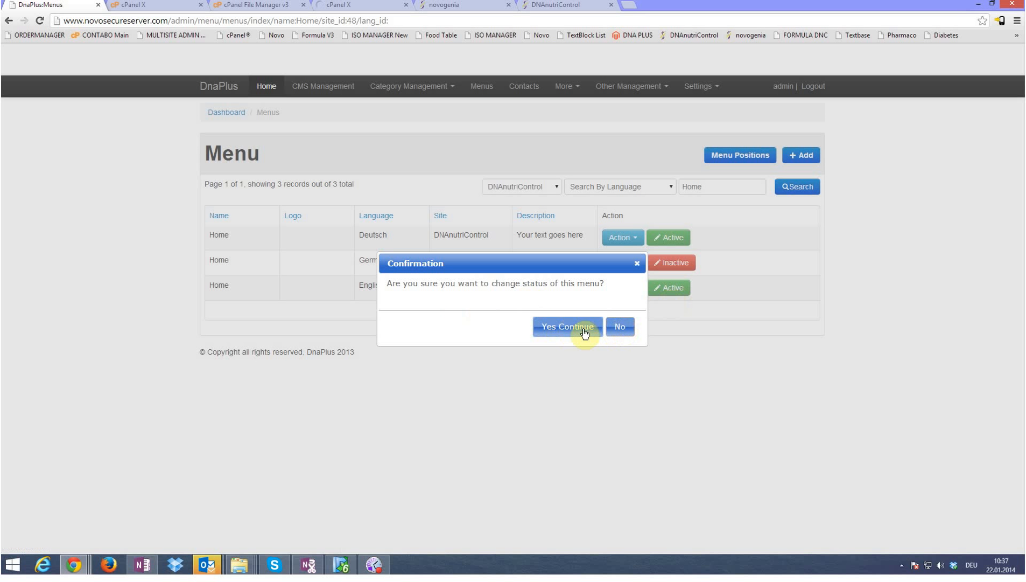
{"action": "left_click", "coordinate": [571, 329]}
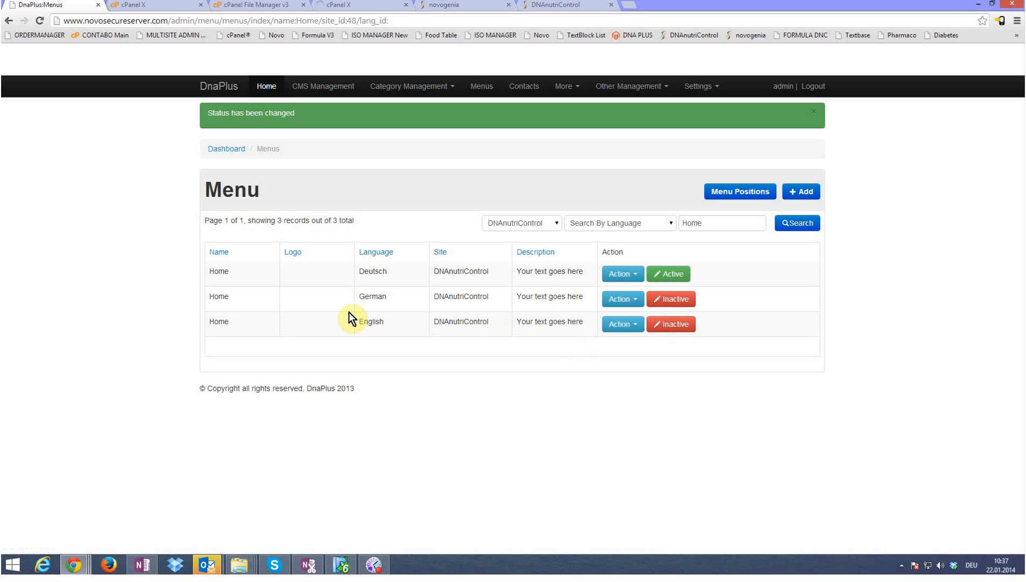
{"action": "left_click", "coordinate": [618, 331]}
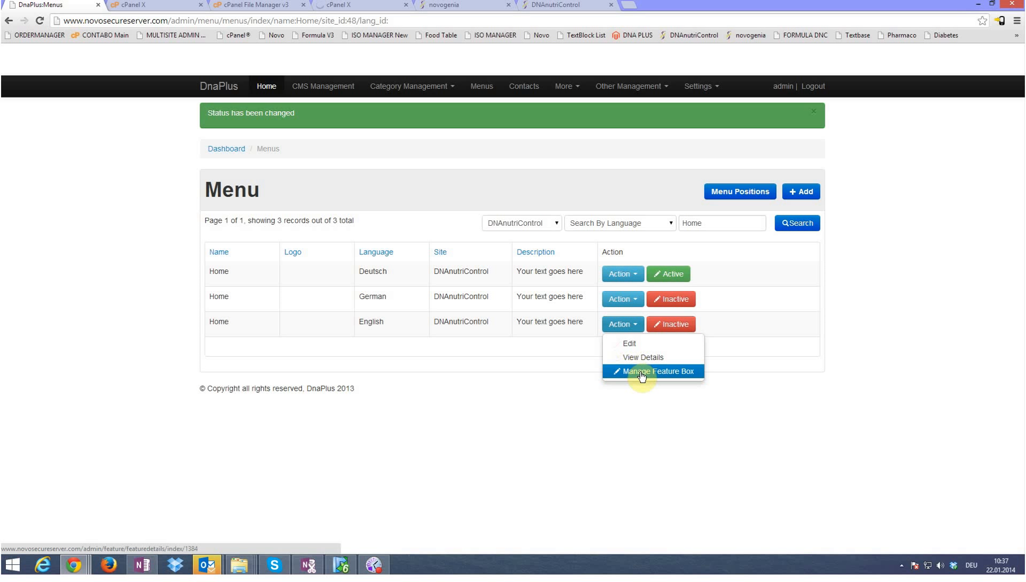
{"action": "left_click", "coordinate": [555, 6]}
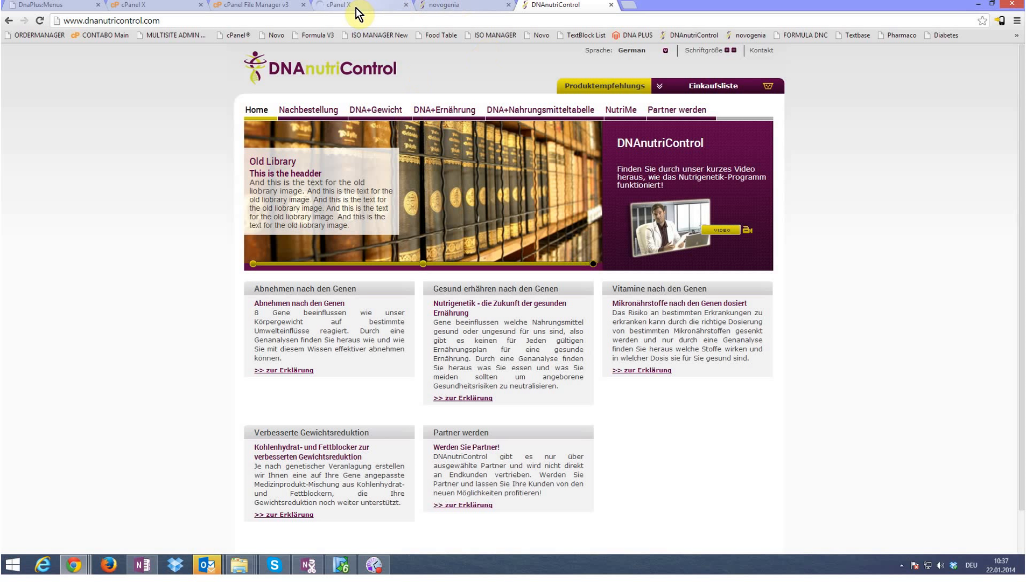
{"action": "left_click", "coordinate": [54, 5]}
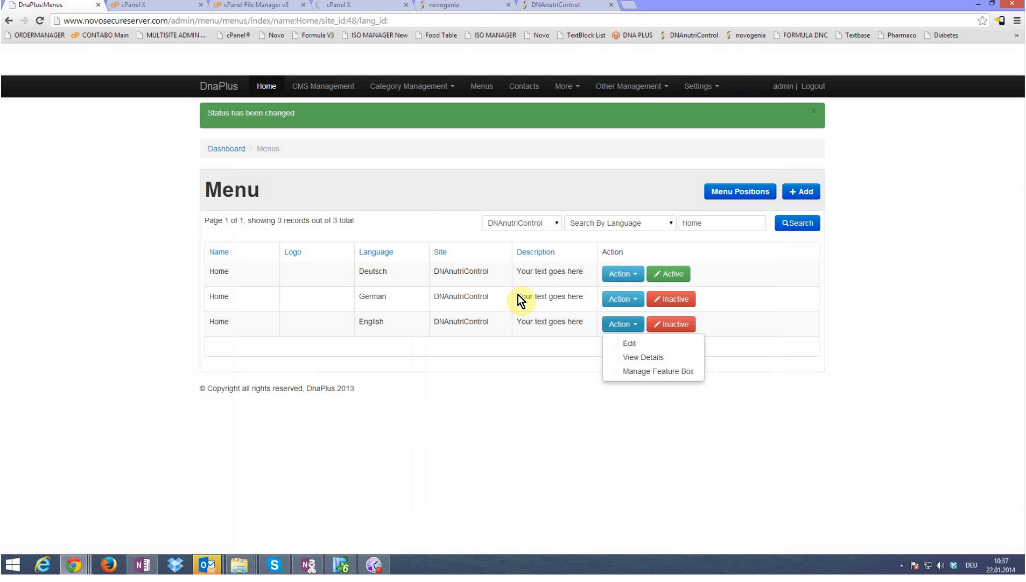
{"action": "left_click", "coordinate": [646, 371]}
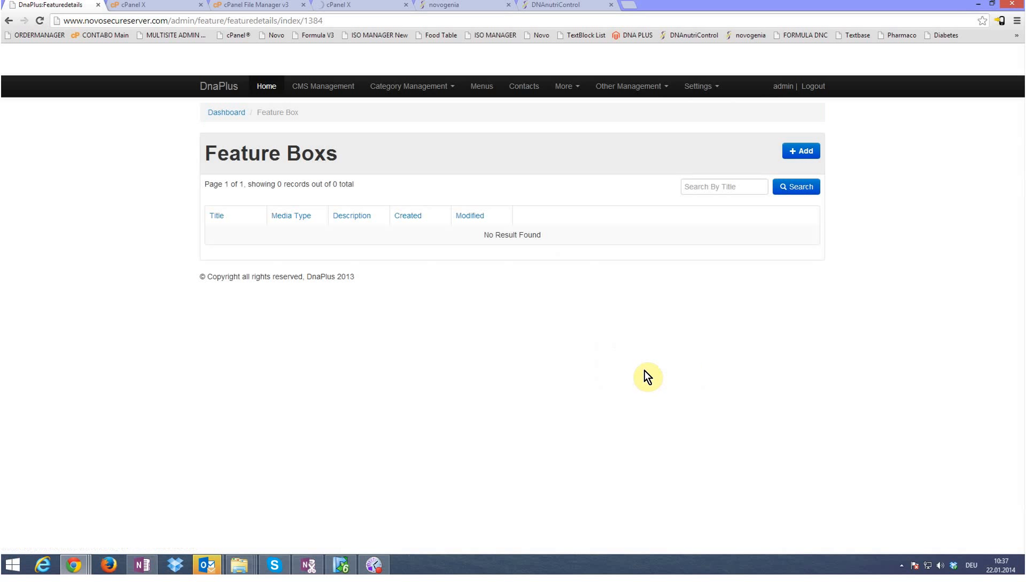
{"action": "left_click", "coordinate": [807, 152]}
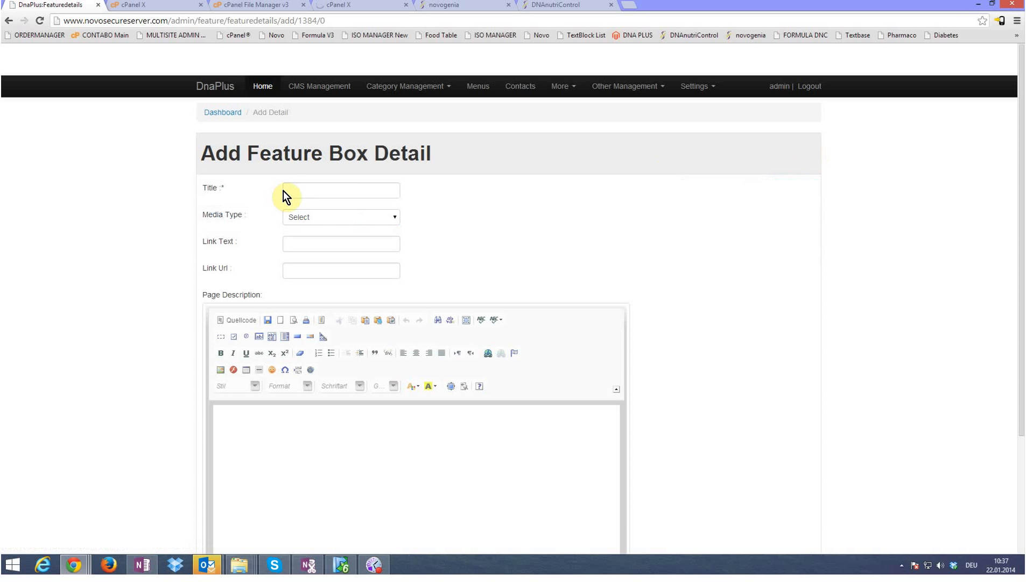
Copy the first box heading "Abnehmen nach den Genen" from the live DNAnutriControl home page into the new feature box's title.
{"action": "left_click", "coordinate": [553, 8]}
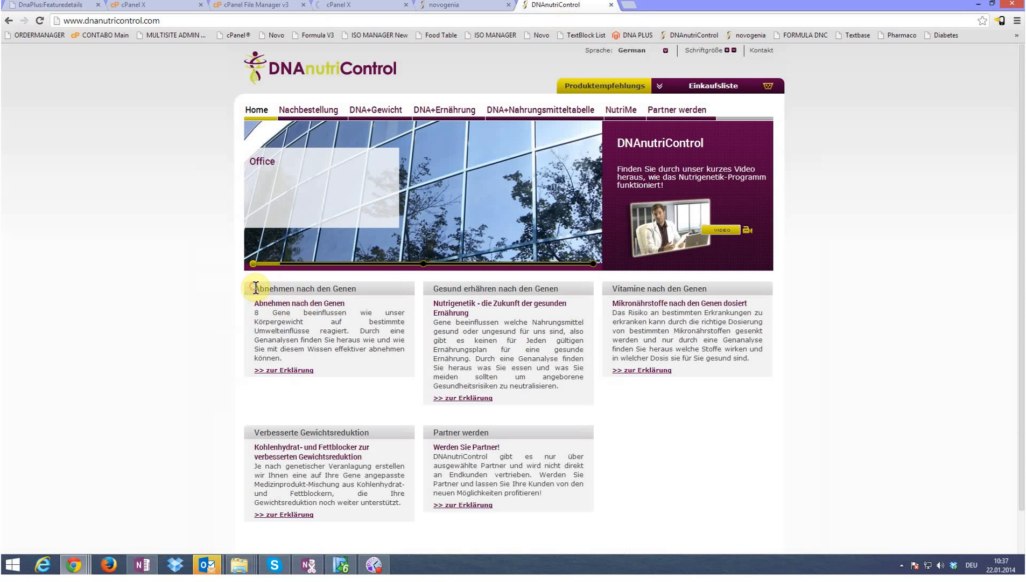
{"action": "left_click_drag", "start_coordinate": [254, 291], "coordinate": [359, 294]}
{"action": "key", "text": "ctrl+c"}
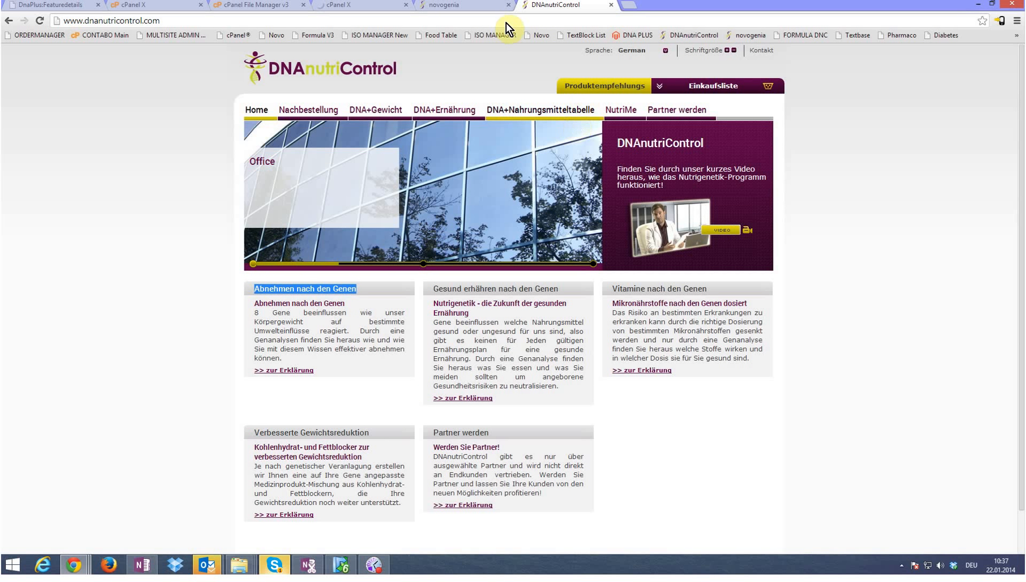
{"action": "left_click", "coordinate": [63, 7]}
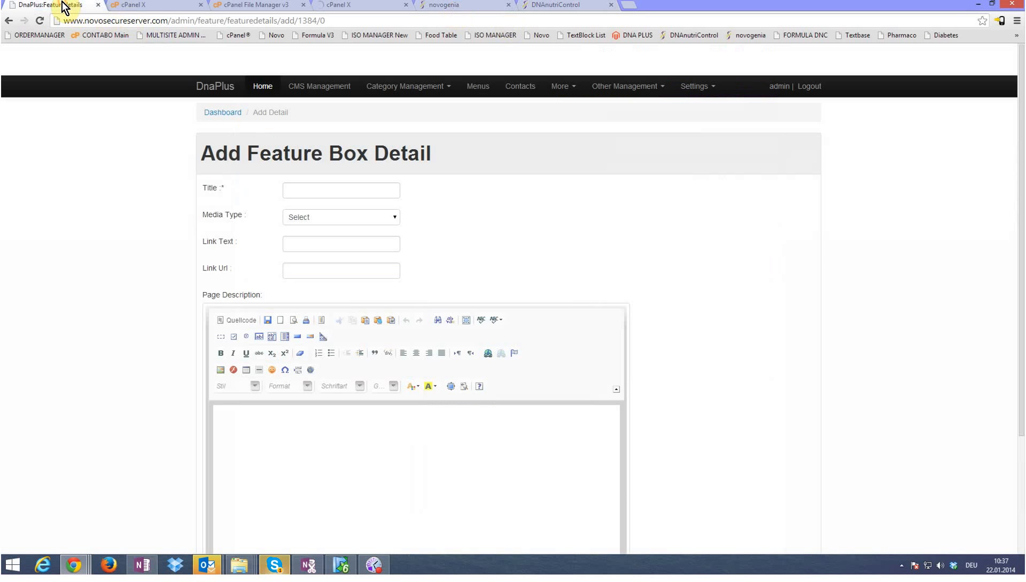
{"action": "left_click", "coordinate": [334, 184]}
{"action": "key", "text": "ctrl+v"}
{"action": "left_click", "coordinate": [462, 200]}
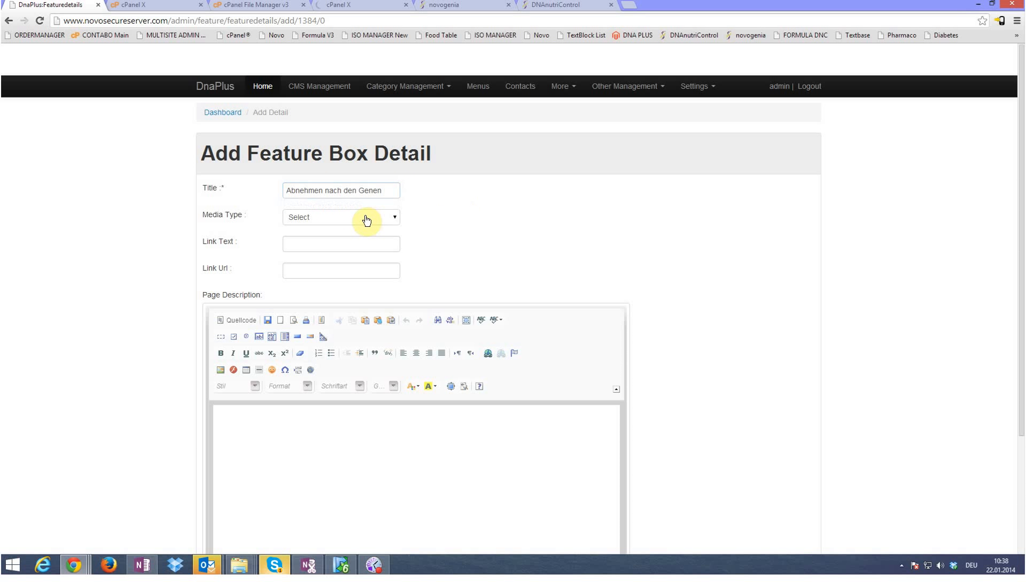
Set the feature box's media type to Image and leave the image album unselected.
{"action": "left_click", "coordinate": [360, 217]}
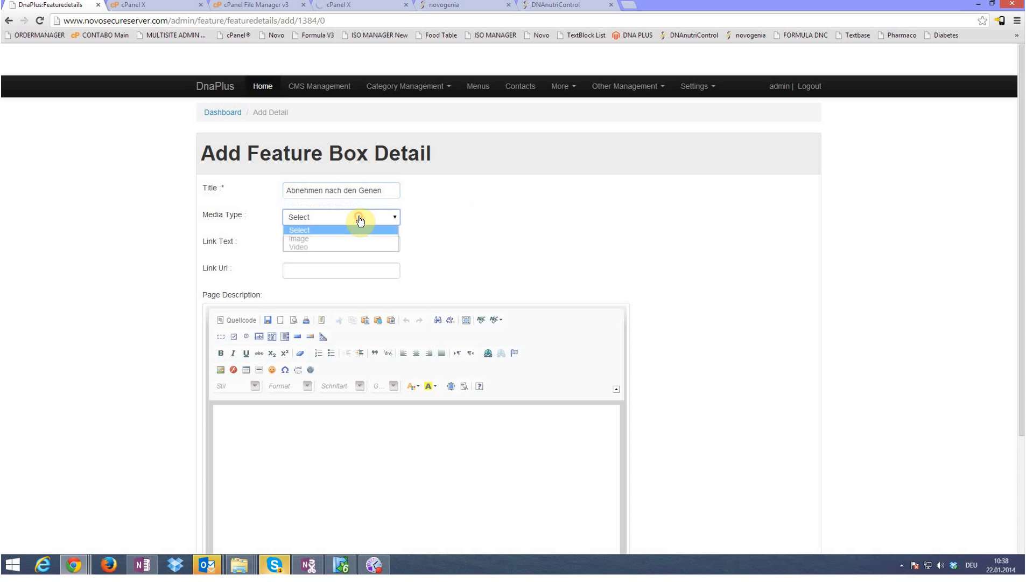
{"action": "left_click", "coordinate": [324, 241]}
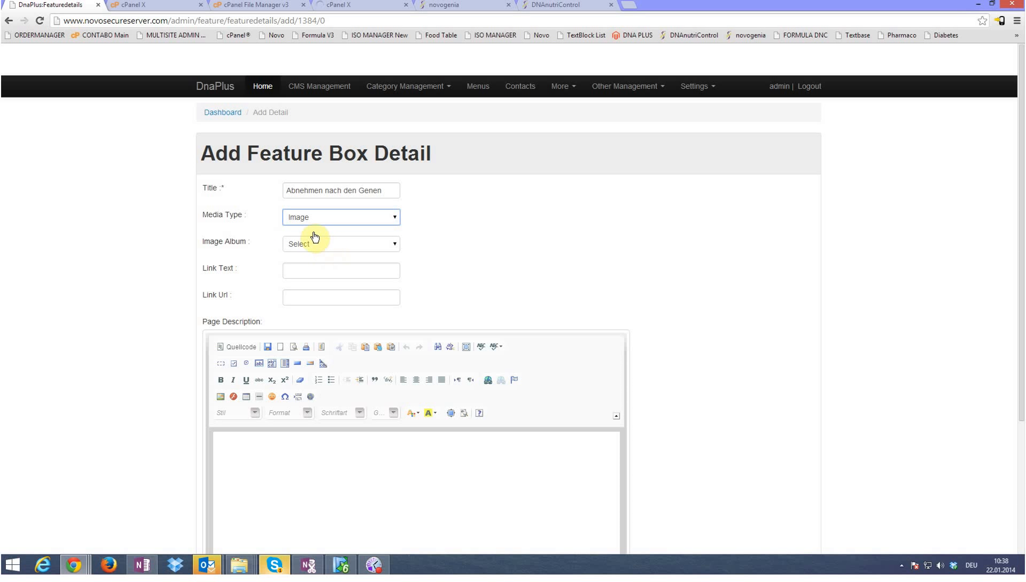
{"action": "left_click", "coordinate": [300, 247]}
{"action": "left_click", "coordinate": [298, 246]}
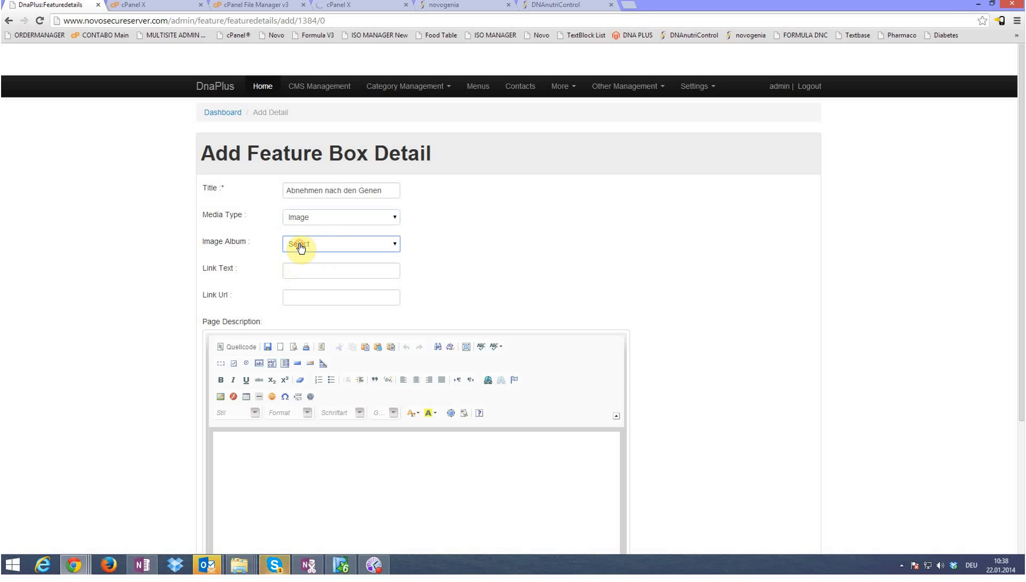
Check the link wording on the live DNAnutriControl home page and set the feature box's link text to ">> more information".
{"action": "left_click", "coordinate": [312, 273]}
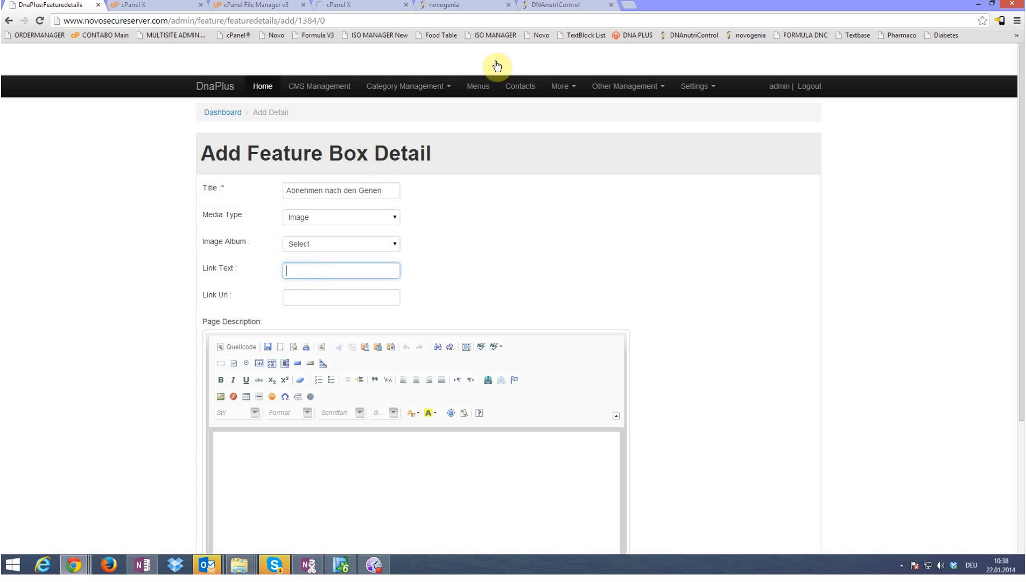
{"action": "left_click", "coordinate": [554, 7]}
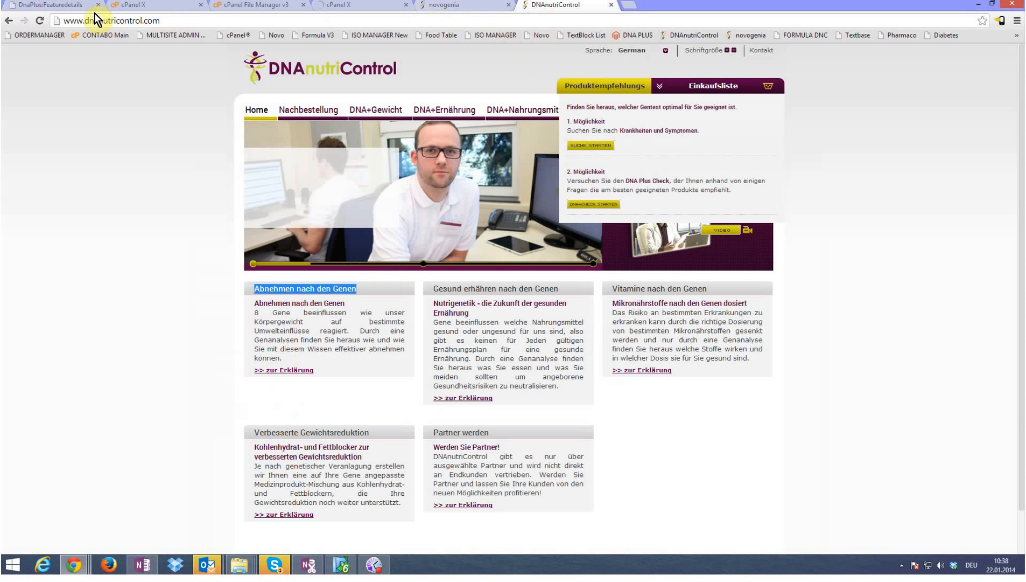
{"action": "left_click", "coordinate": [51, 5]}
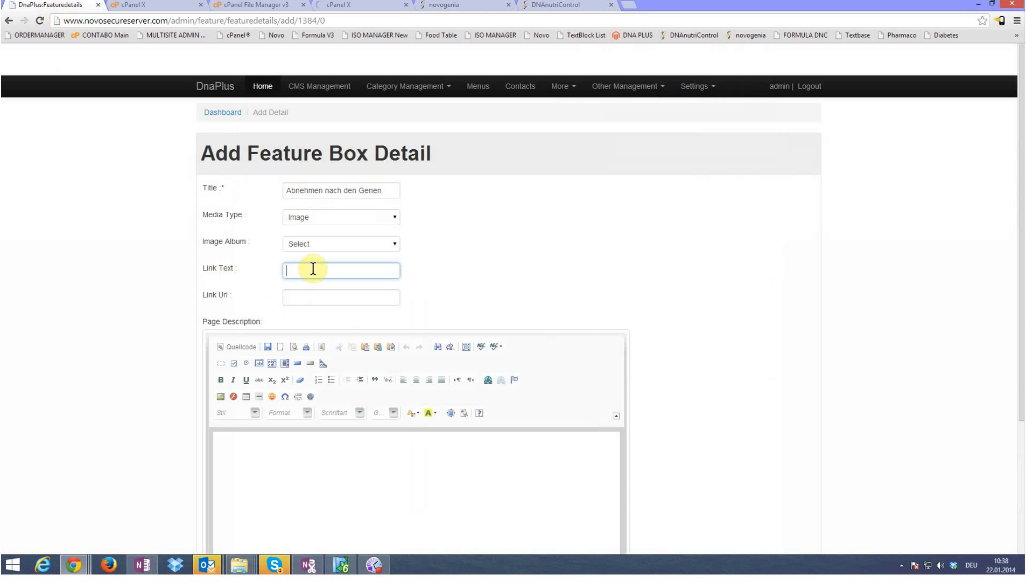
{"action": "type", "text": ">"}
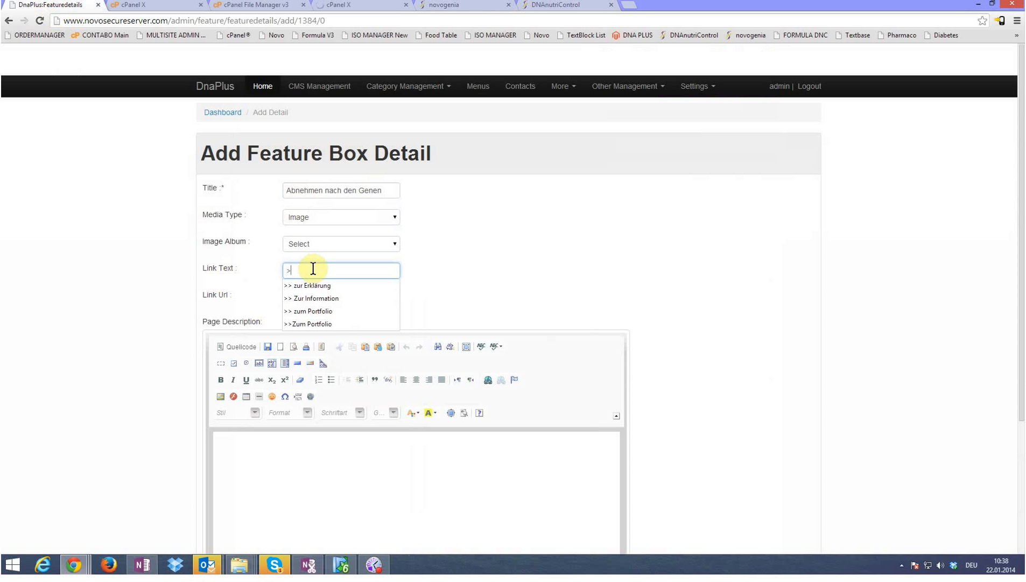
{"action": "type", "text": "> "}
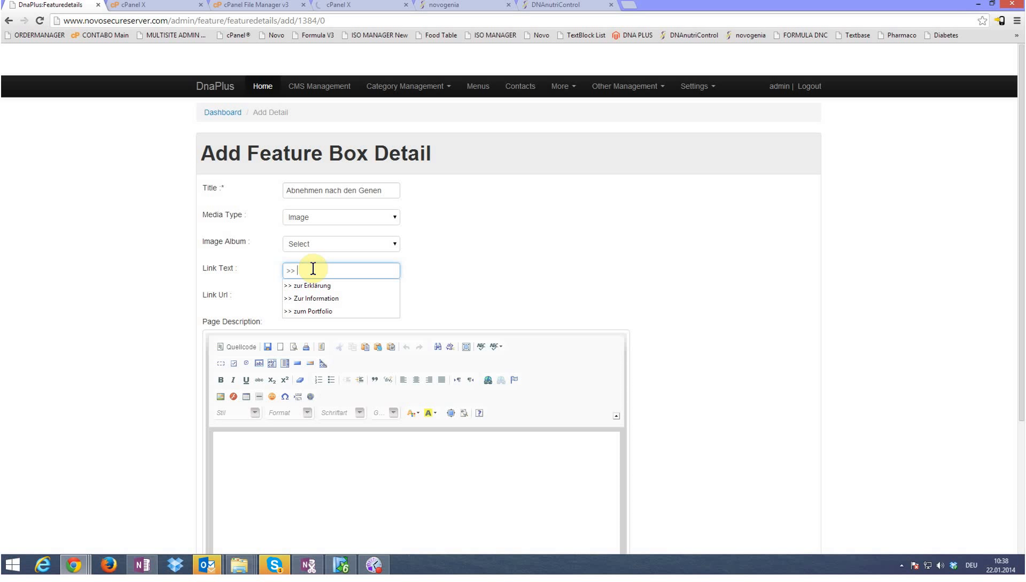
{"action": "type", "text": "more information"}
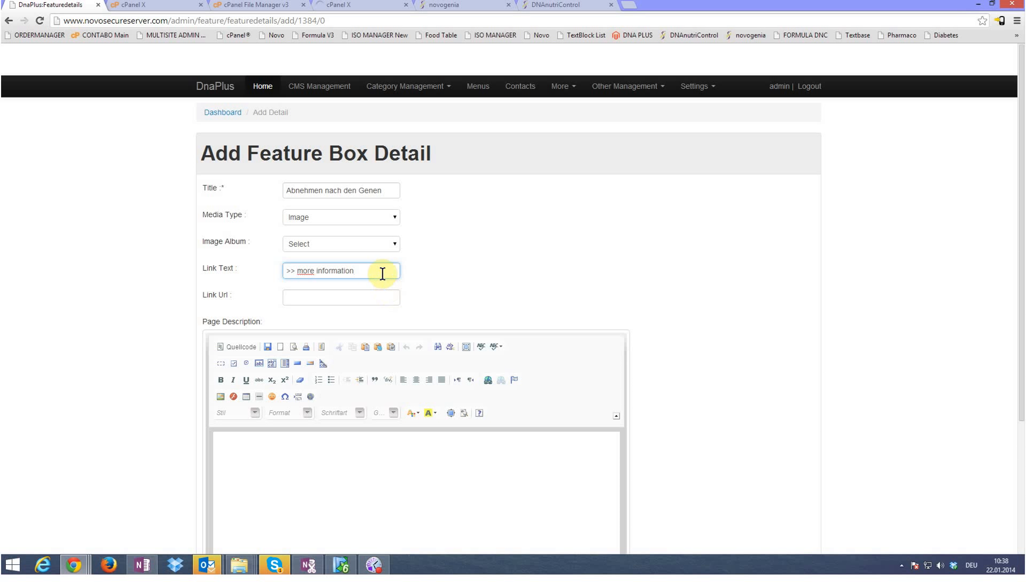
{"action": "left_click", "coordinate": [336, 301]}
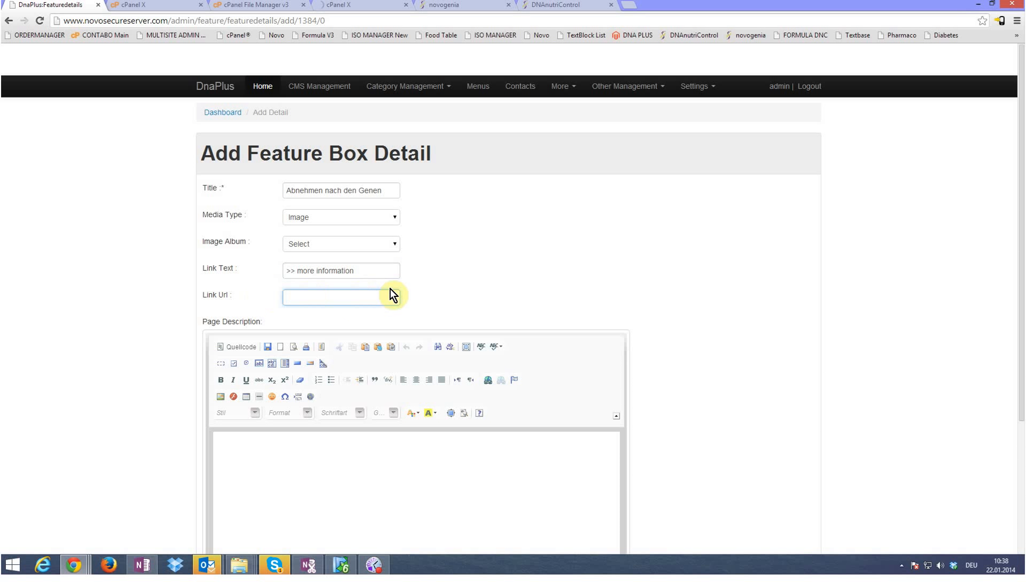
Copy the first box's heading and paragraph from the live DNAnutriControl home page into the feature box's page description.
{"action": "scroll", "coordinate": [480, 271], "scroll_direction": "down", "scroll_amount": 3}
{"action": "left_click", "coordinate": [470, 335]}
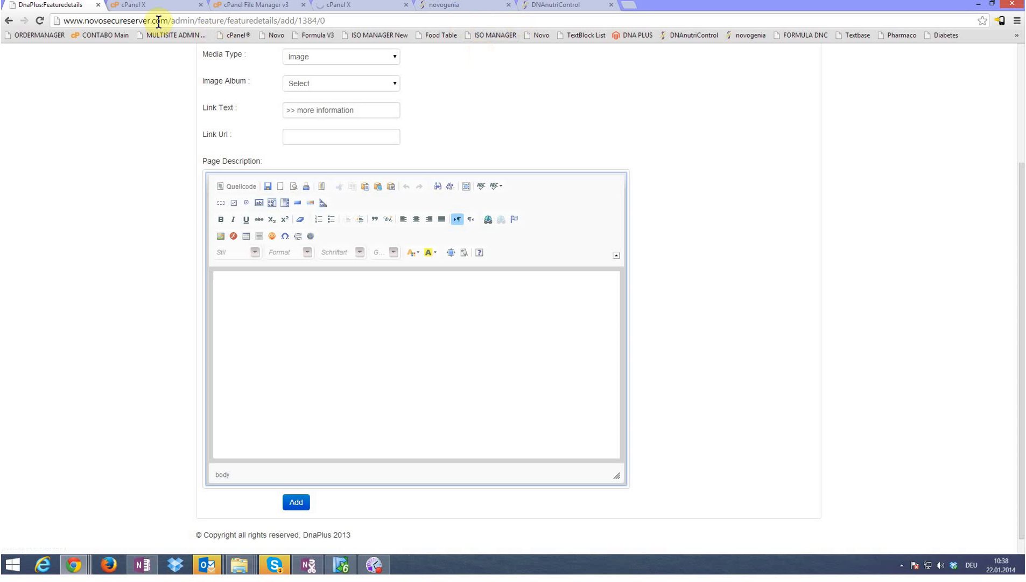
{"action": "left_click", "coordinate": [567, 7]}
{"action": "left_click_drag", "start_coordinate": [256, 289], "coordinate": [281, 358]}
{"action": "key", "text": "ctrl+c"}
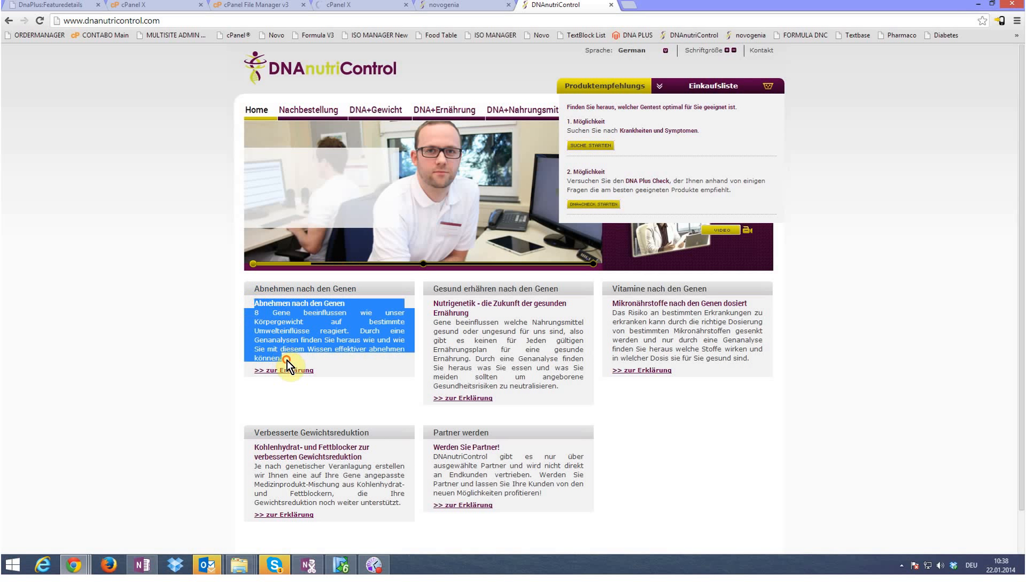
{"action": "left_click", "coordinate": [50, 6]}
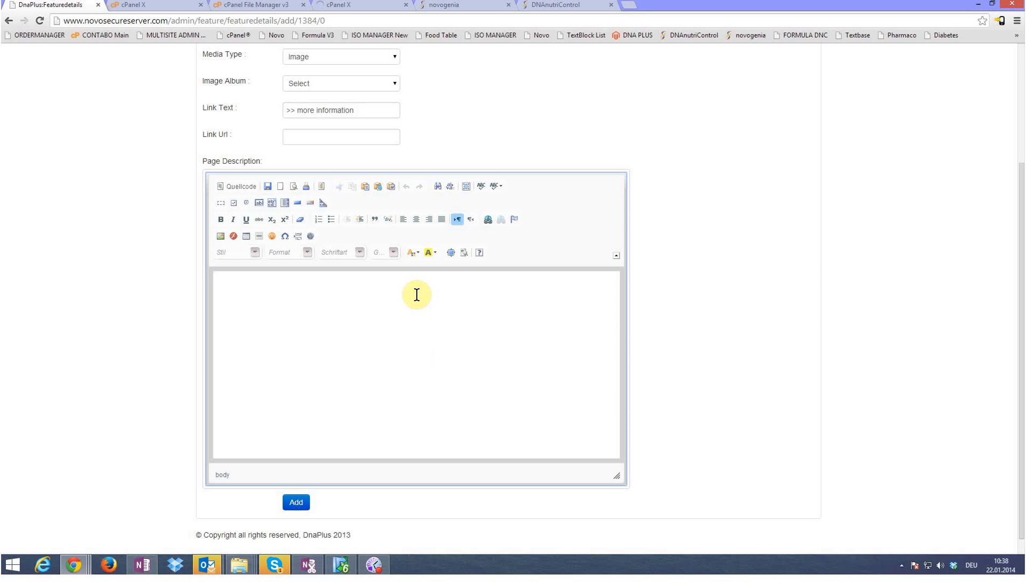
{"action": "left_click", "coordinate": [334, 290]}
{"action": "right_click", "coordinate": [258, 285]}
{"action": "left_click", "coordinate": [291, 295]}
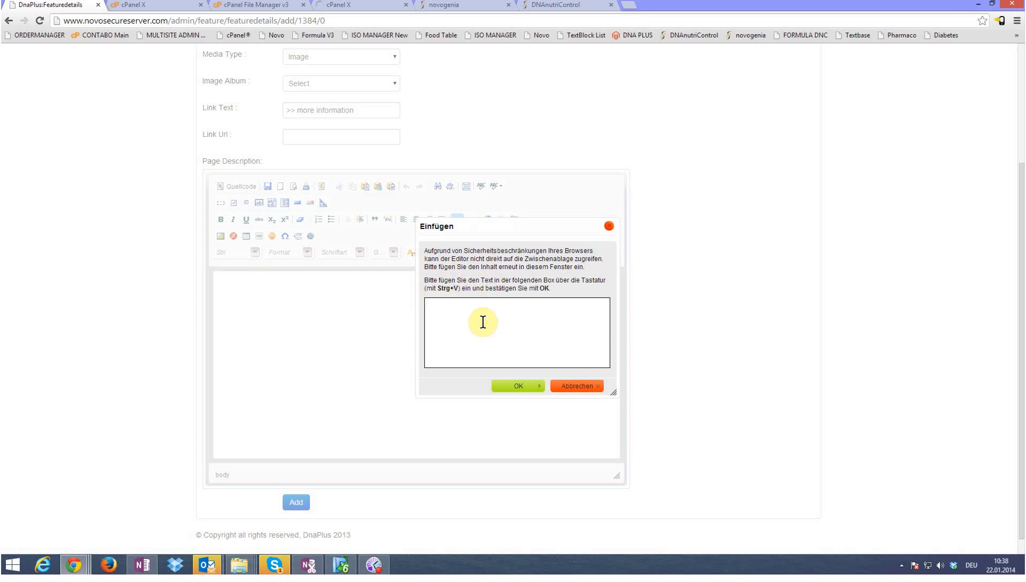
{"action": "key", "text": "ctrl+v"}
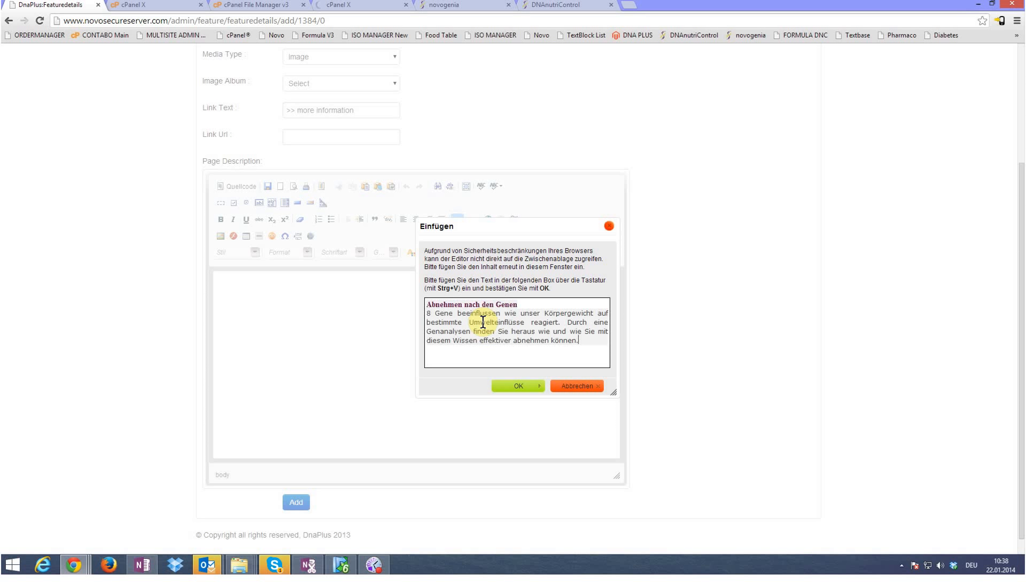
{"action": "left_click", "coordinate": [530, 388]}
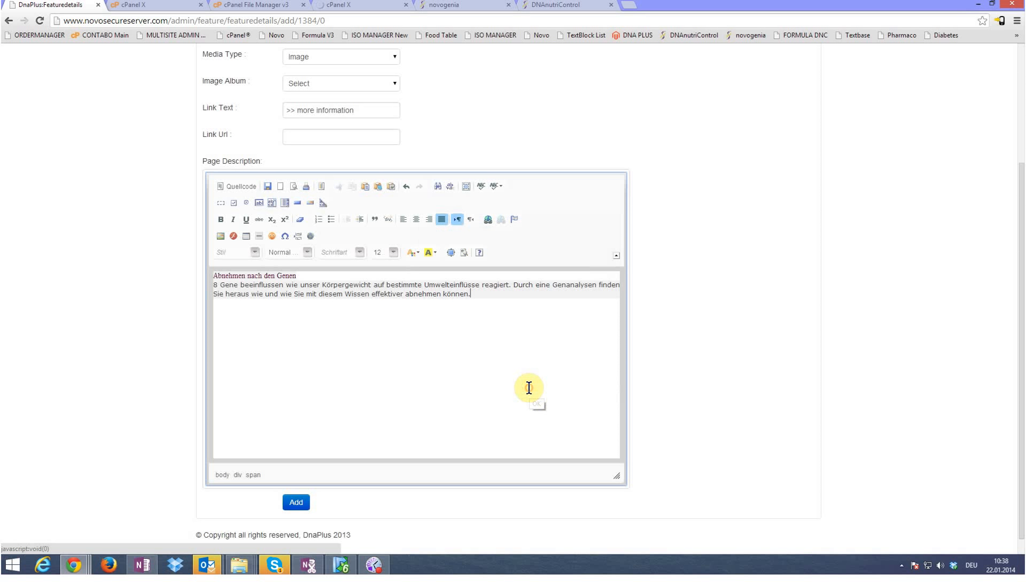
Check the formatting of the pasted heading and body text, and add the feature box without a link URL.
{"action": "left_click", "coordinate": [316, 274]}
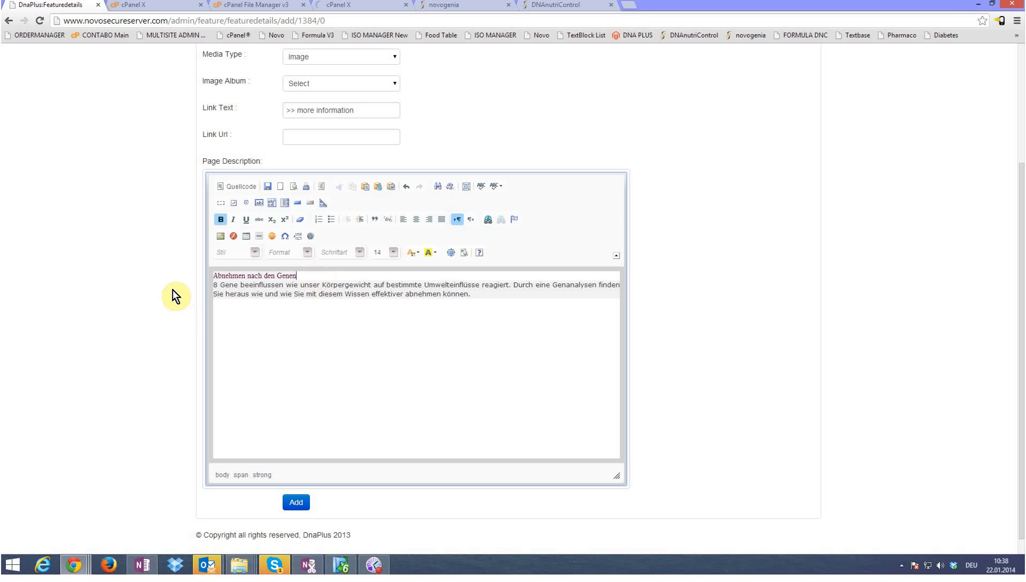
{"action": "left_click", "coordinate": [279, 286]}
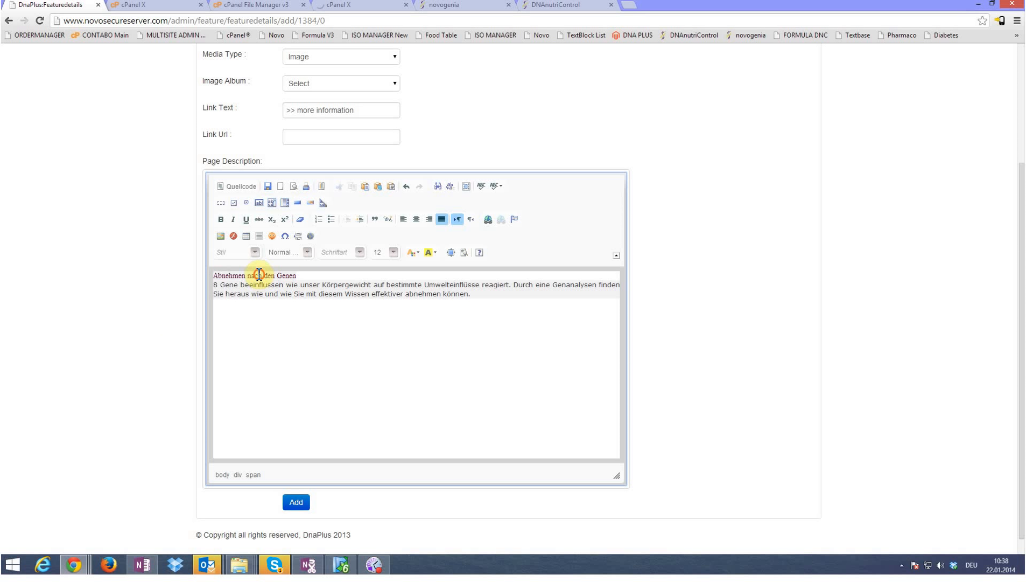
{"action": "left_click", "coordinate": [259, 274]}
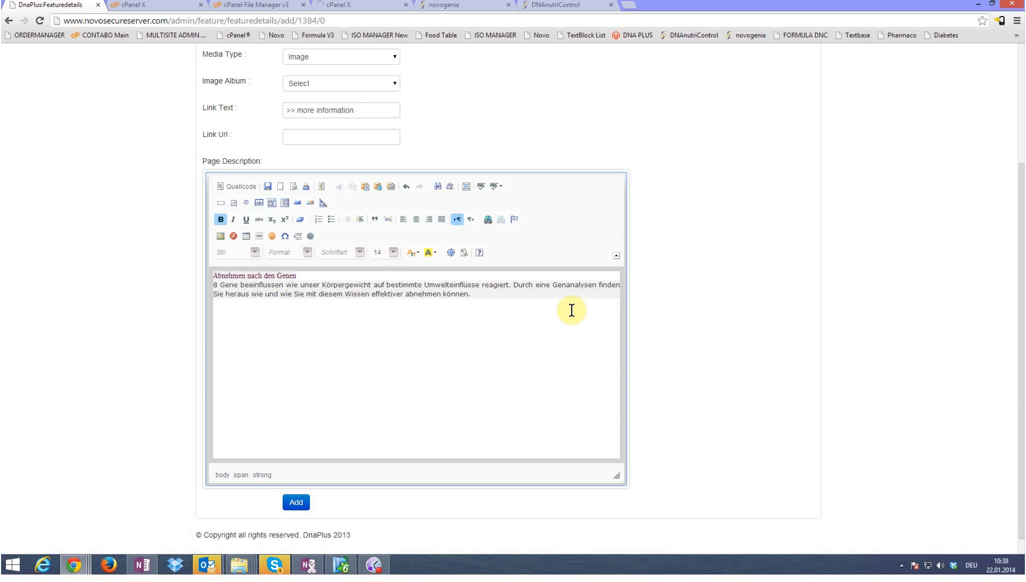
{"action": "left_click", "coordinate": [428, 285]}
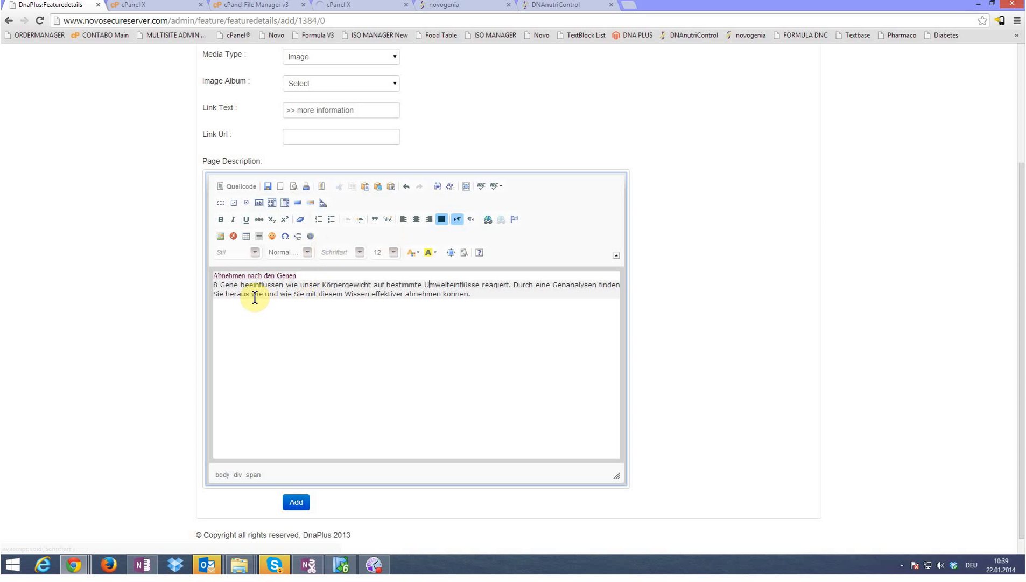
{"action": "left_click", "coordinate": [297, 505]}
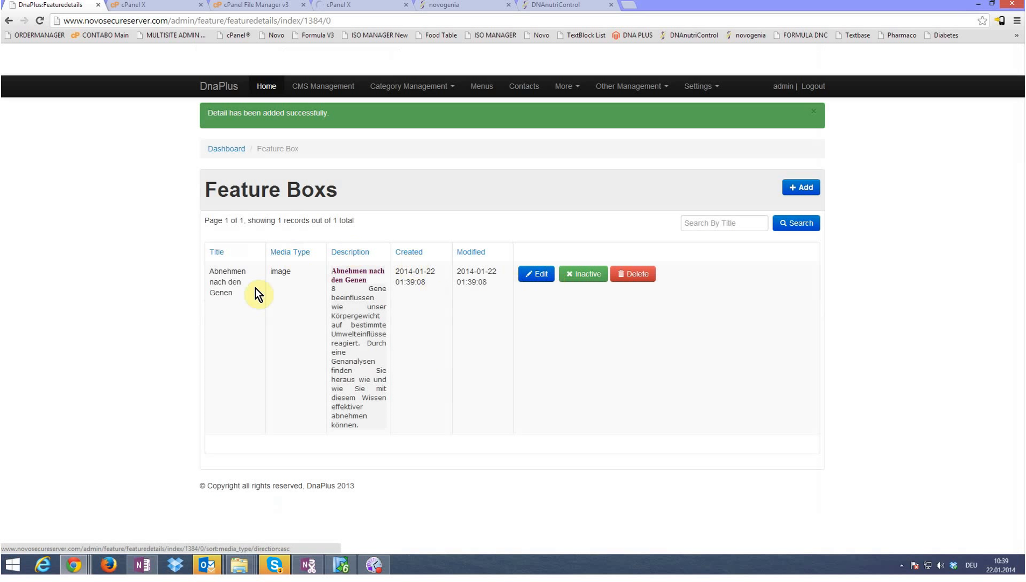
Switch the live DNAnutriControl site to English and examine the new "Abnehmen nach den Genen" box on its home page.
{"action": "left_click", "coordinate": [449, 6]}
{"action": "left_click", "coordinate": [572, 8]}
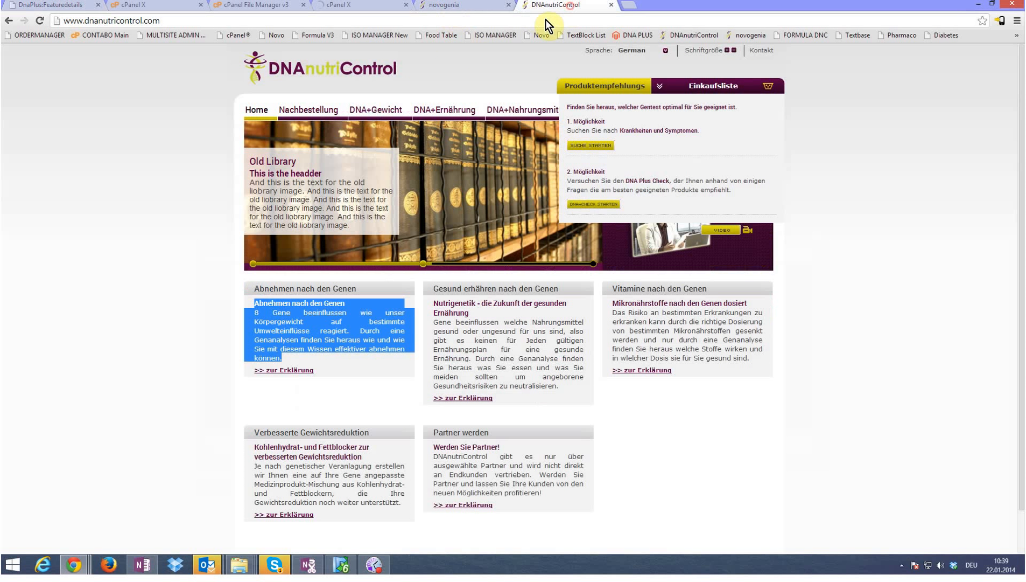
{"action": "left_click", "coordinate": [630, 59]}
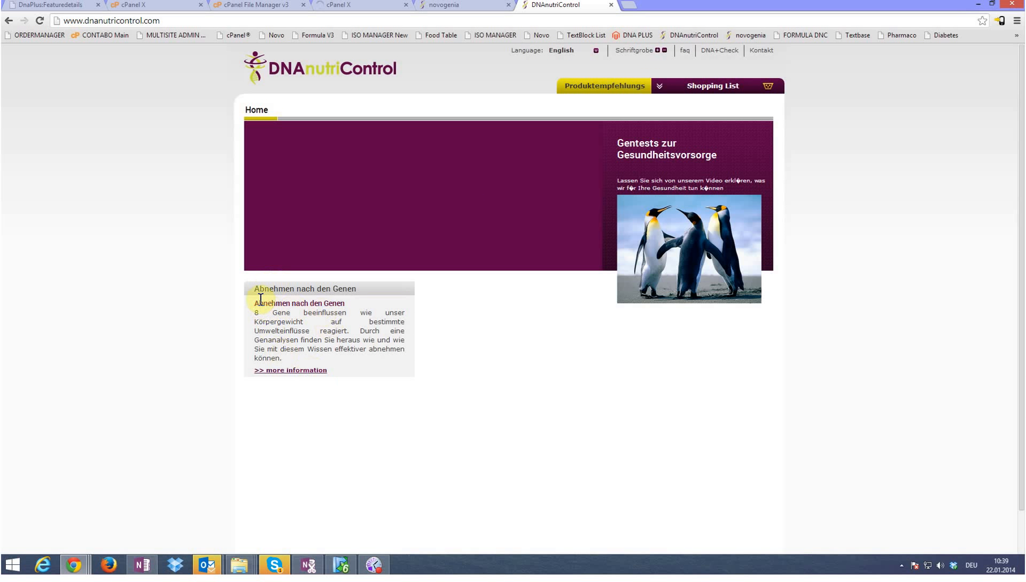
{"action": "left_click_drag", "start_coordinate": [261, 301], "coordinate": [292, 357]}
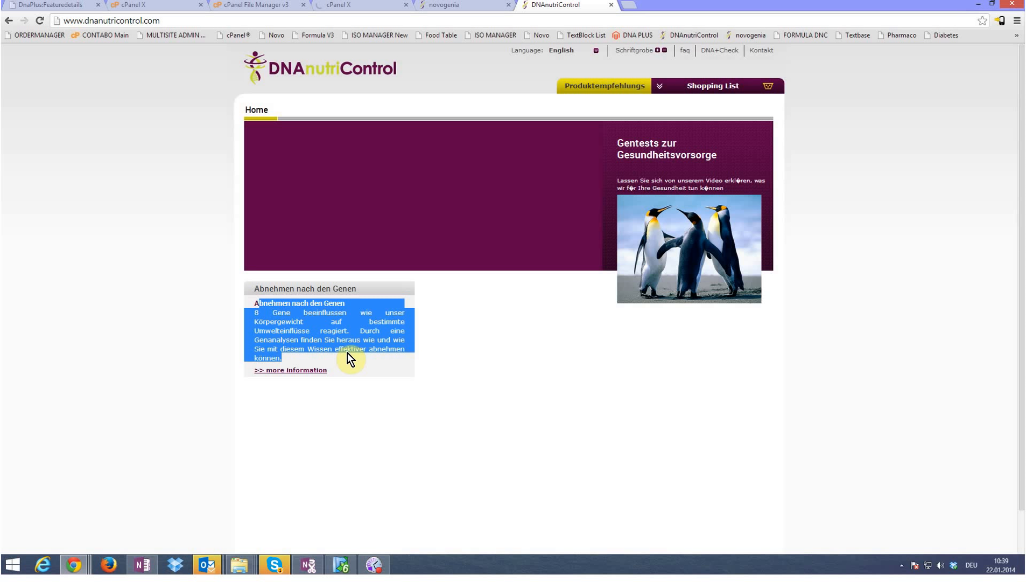
{"action": "left_click", "coordinate": [438, 350]}
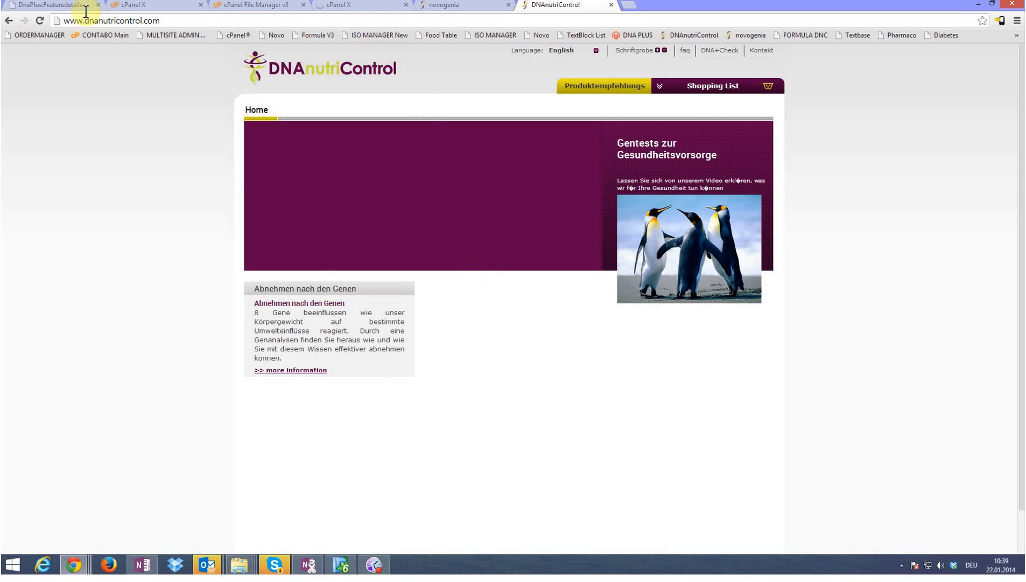
Switch the live DNAnutriControl site back to German and compare its menu entries with the English version.
{"action": "left_click", "coordinate": [44, 7]}
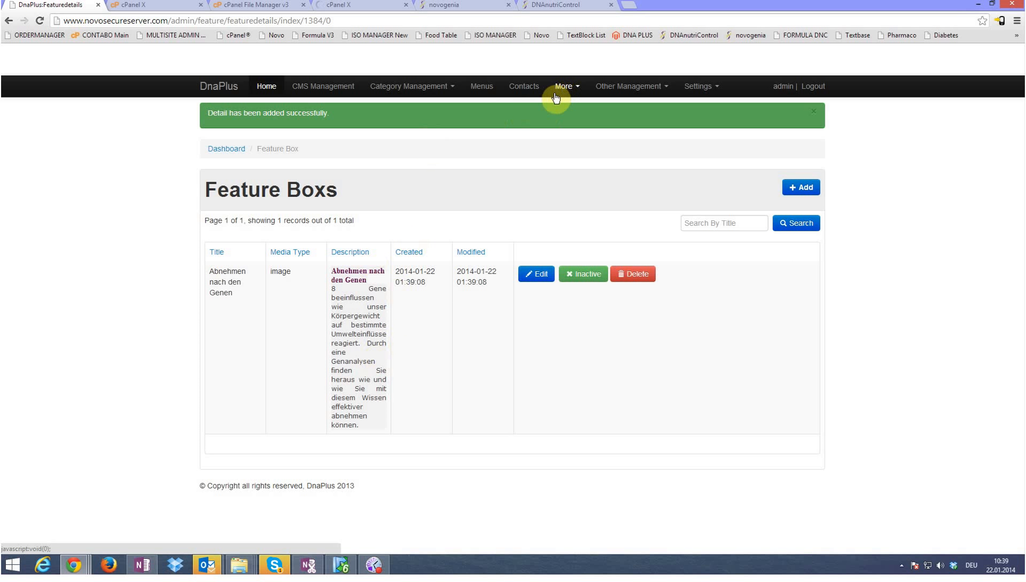
{"action": "left_click", "coordinate": [536, 5]}
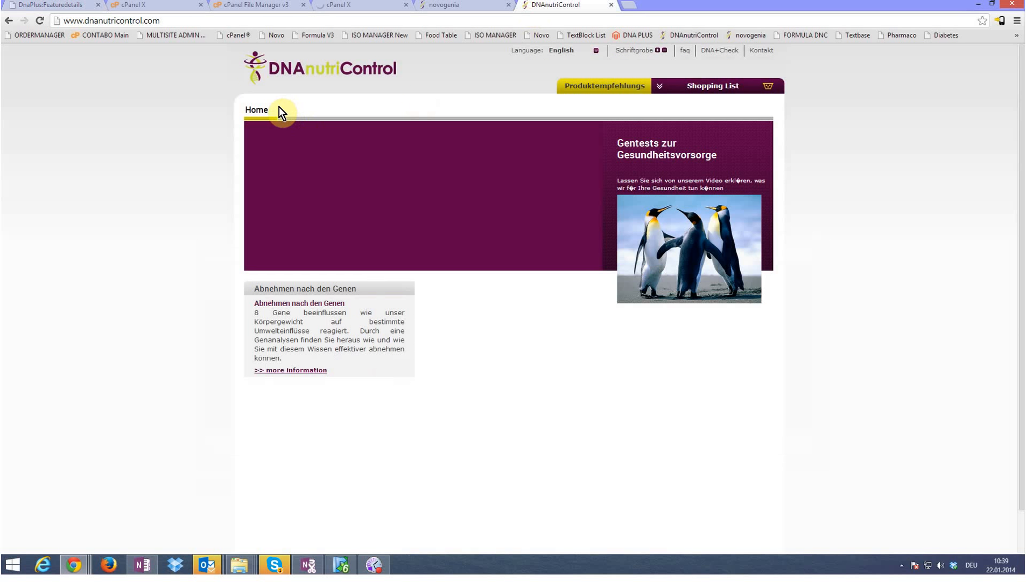
{"action": "left_click", "coordinate": [558, 60]}
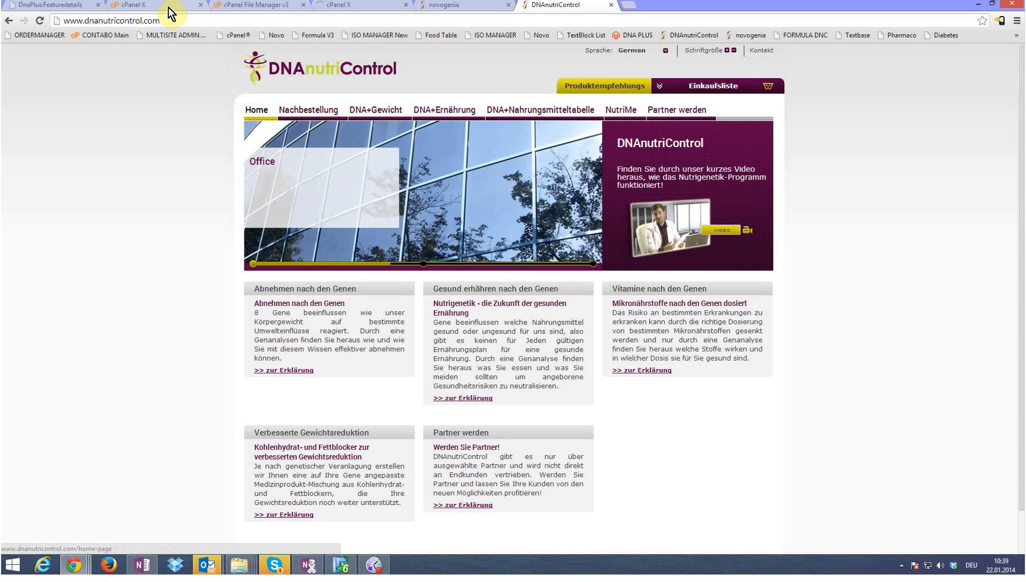
Review the admin menu list, the actions offered for DNA+Gewicht and the form for adding a menu, and return to the list.
{"action": "left_click", "coordinate": [63, 6]}
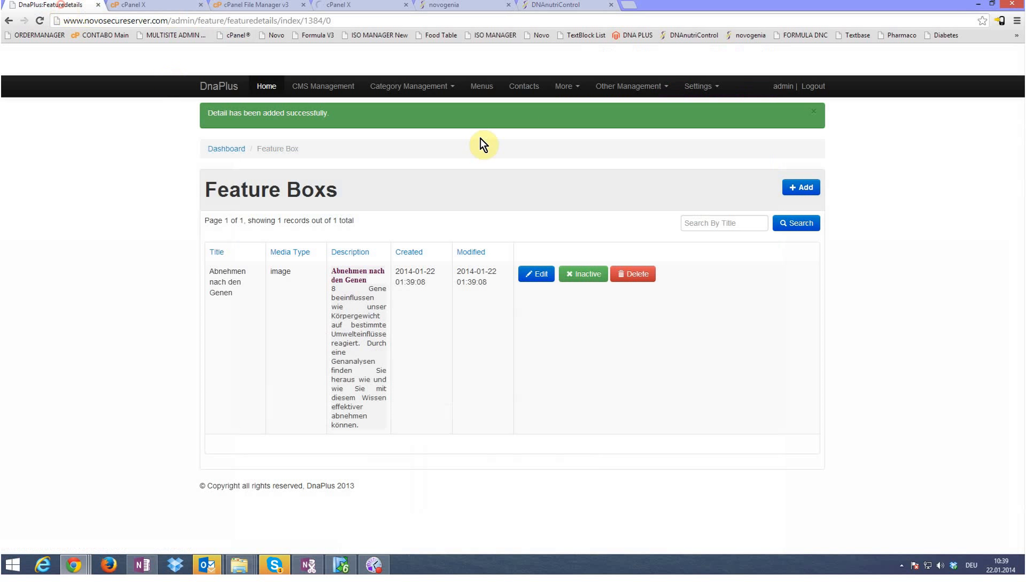
{"action": "left_click", "coordinate": [482, 88]}
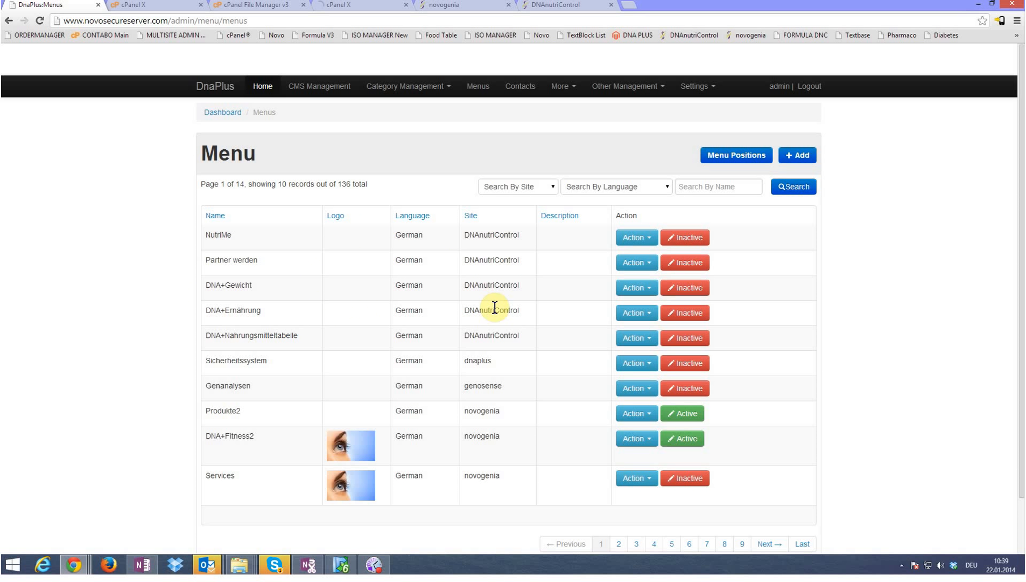
{"action": "left_click", "coordinate": [644, 289]}
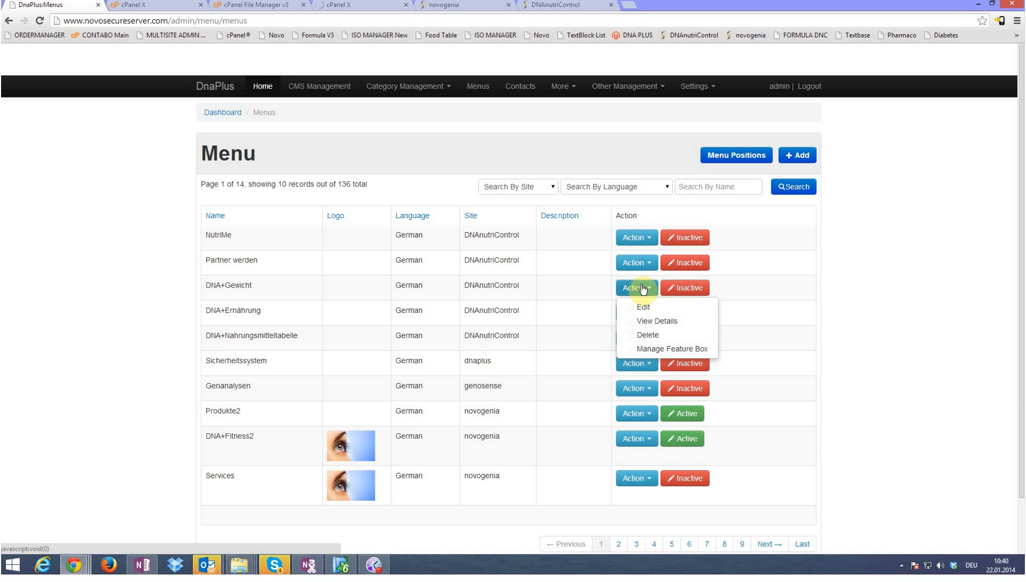
{"action": "left_click", "coordinate": [759, 247]}
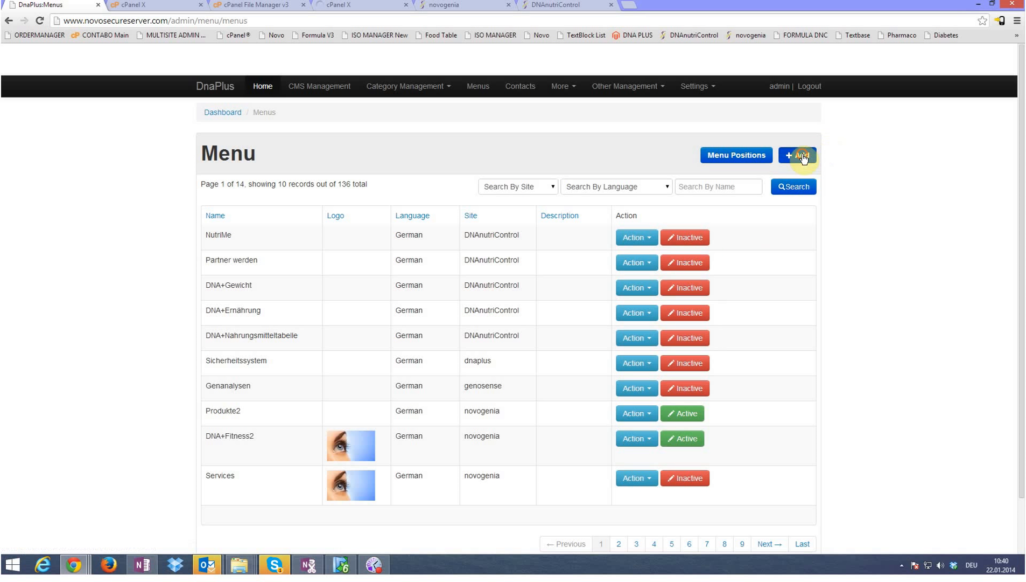
{"action": "left_click", "coordinate": [803, 157]}
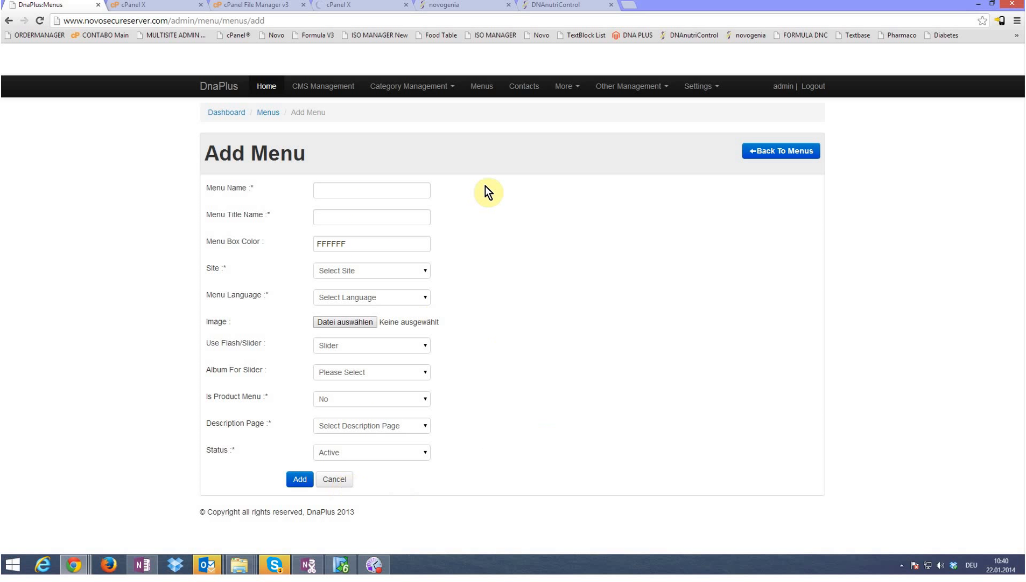
{"action": "key", "text": "alt+Left"}
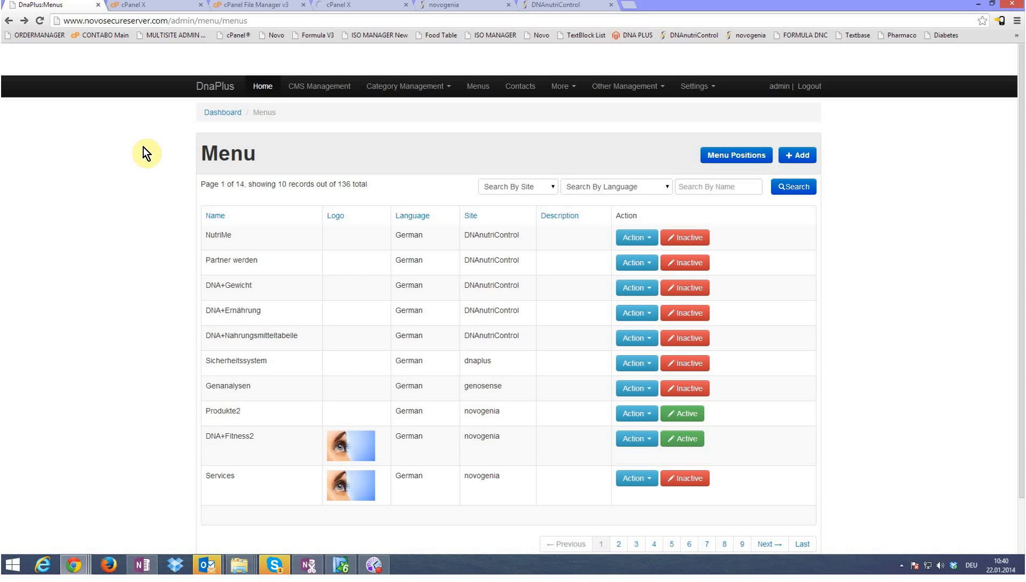
Search the menu list for "Home" on the DNAnutriControl site and open the English entry for editing.
{"action": "left_click", "coordinate": [532, 6]}
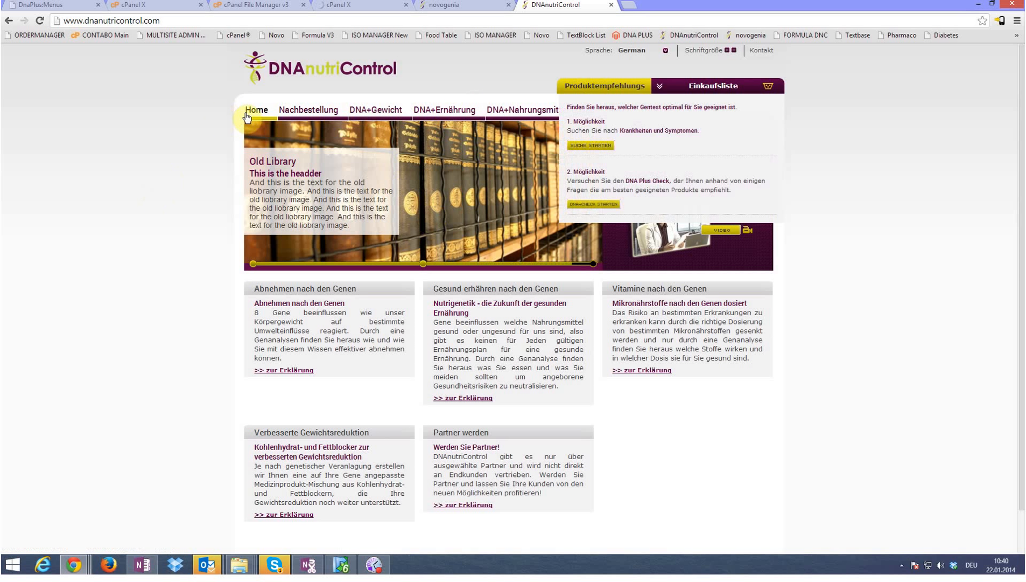
{"action": "left_click", "coordinate": [61, 11]}
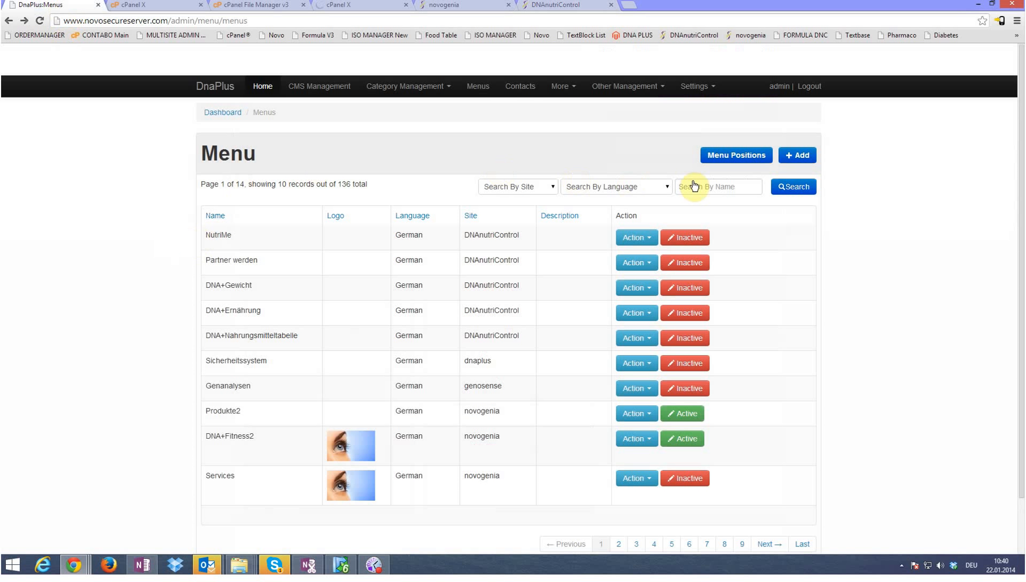
{"action": "left_click", "coordinate": [717, 186]}
{"action": "type", "text": "Home"}
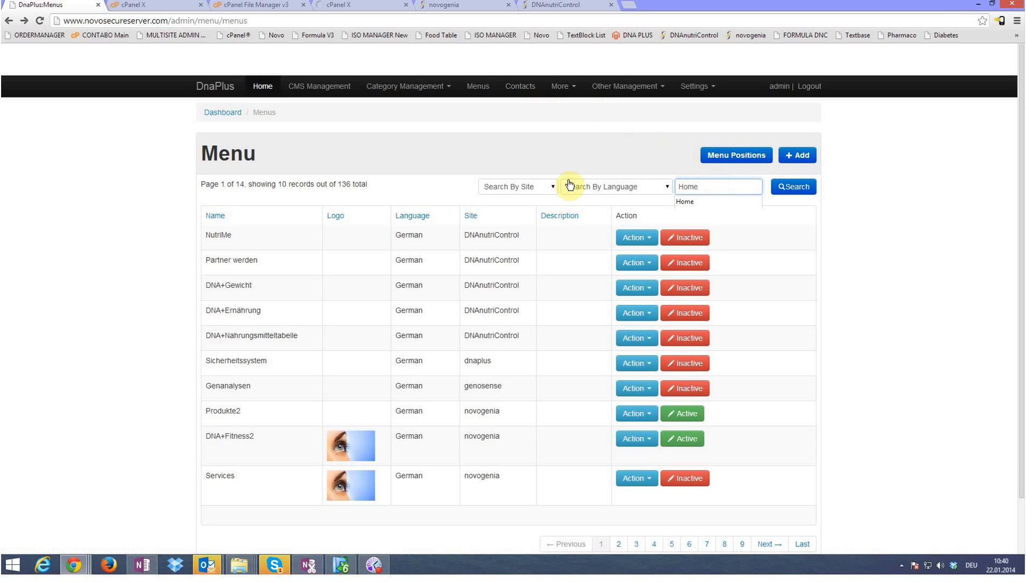
{"action": "left_click", "coordinate": [517, 187]}
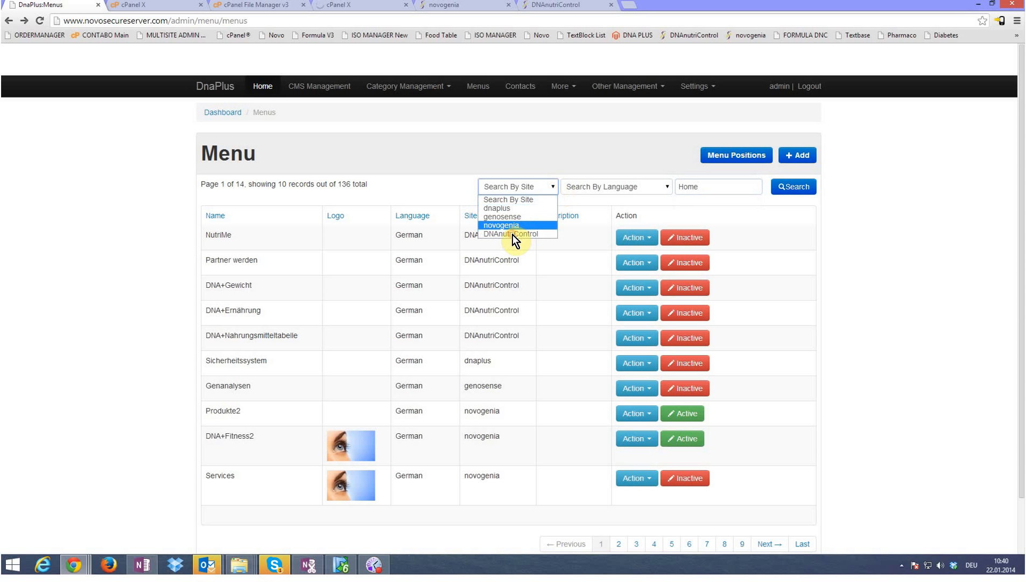
{"action": "left_click", "coordinate": [513, 234]}
{"action": "left_click", "coordinate": [803, 189]}
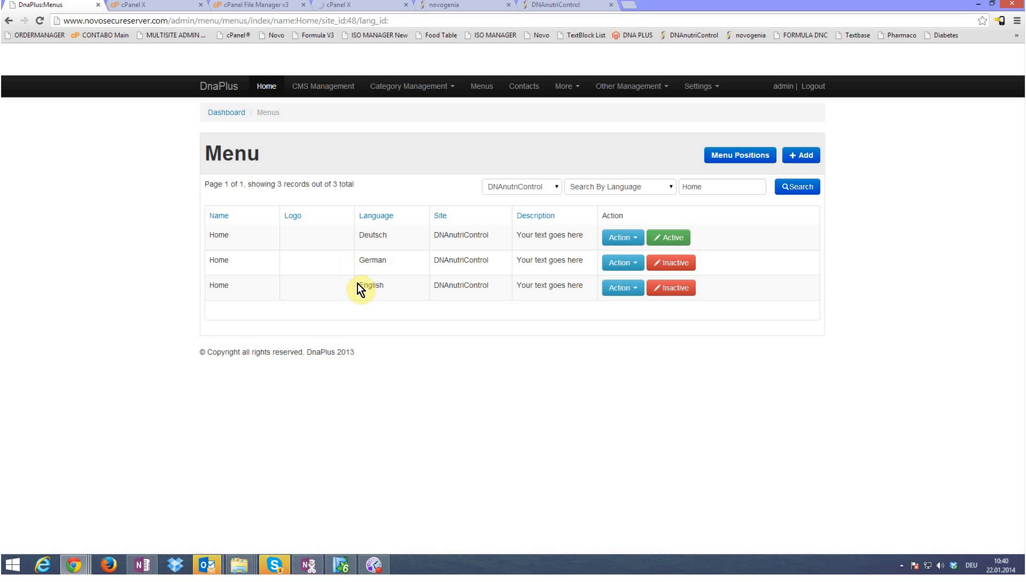
{"action": "left_click", "coordinate": [631, 290]}
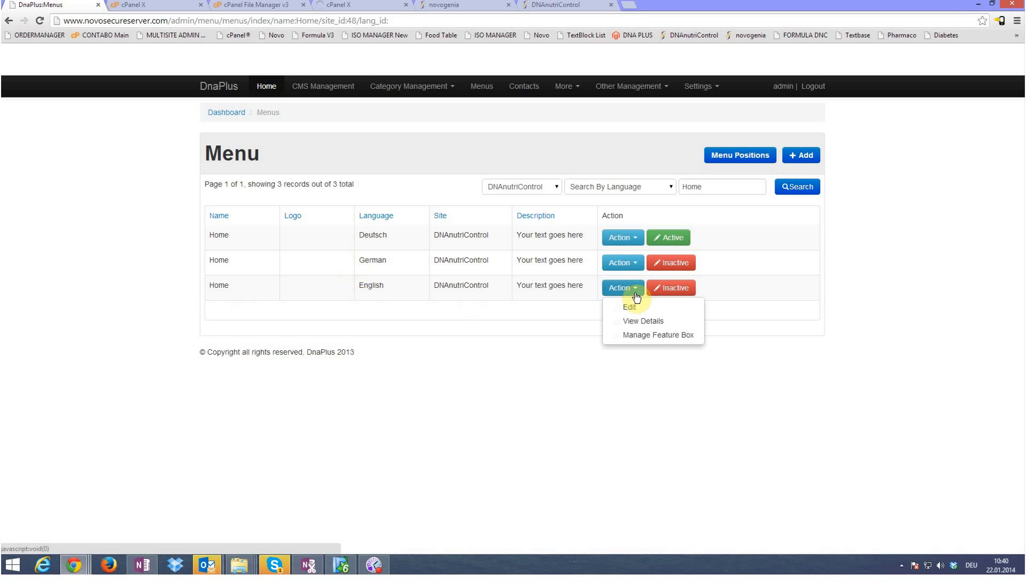
{"action": "left_click", "coordinate": [635, 308]}
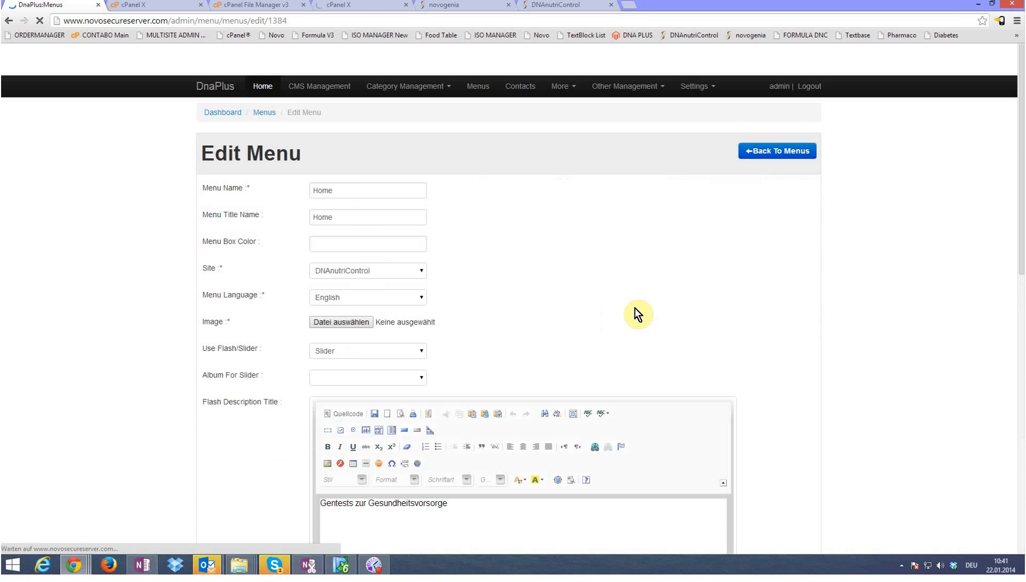
Review the English Home entry's settings and open the file selection for its image, leaving without choosing a file.
{"action": "scroll", "coordinate": [572, 300], "scroll_direction": "down", "scroll_amount": 1}
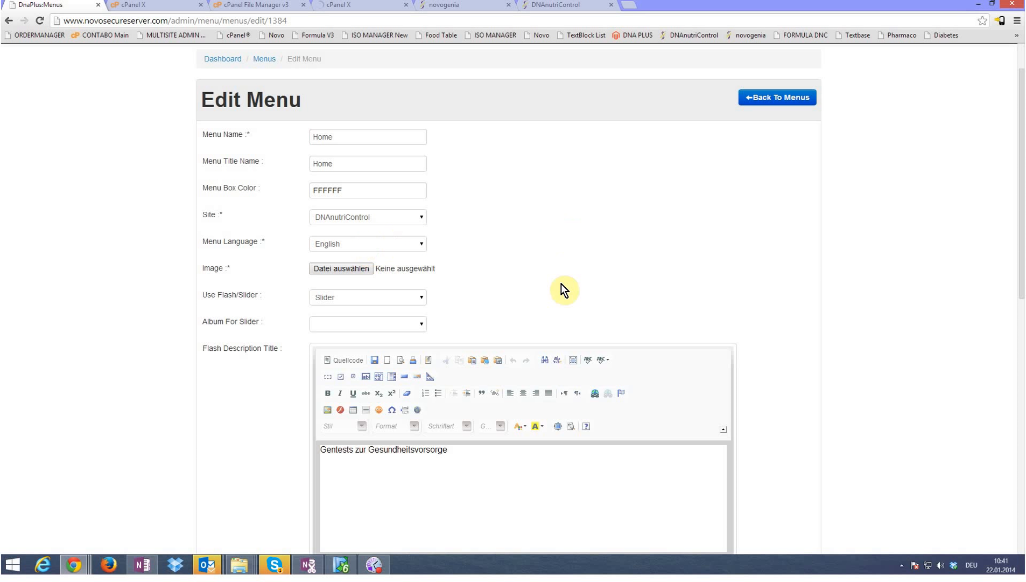
{"action": "scroll", "coordinate": [590, 549], "scroll_direction": "down", "scroll_amount": 1}
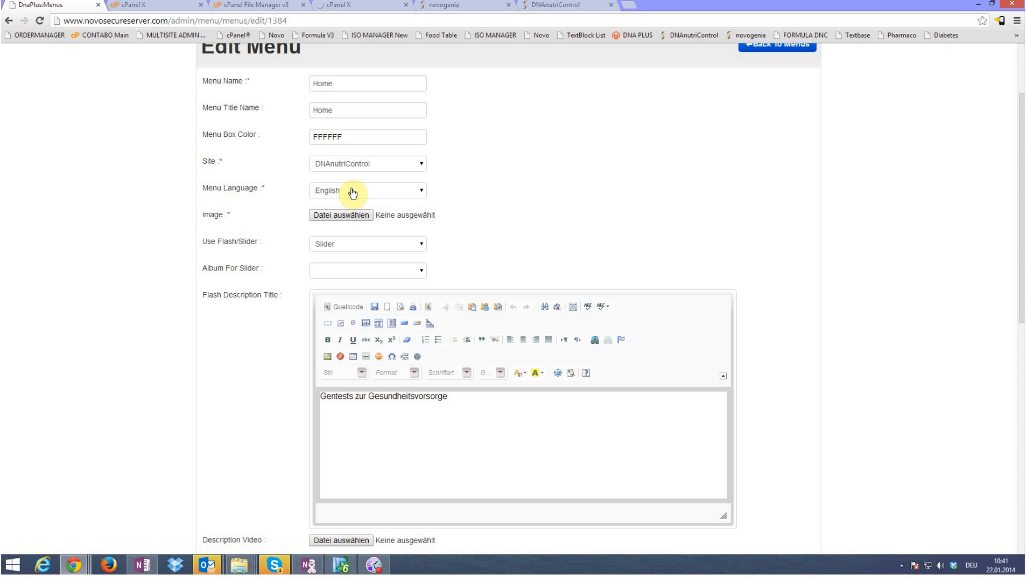
{"action": "left_click", "coordinate": [337, 217]}
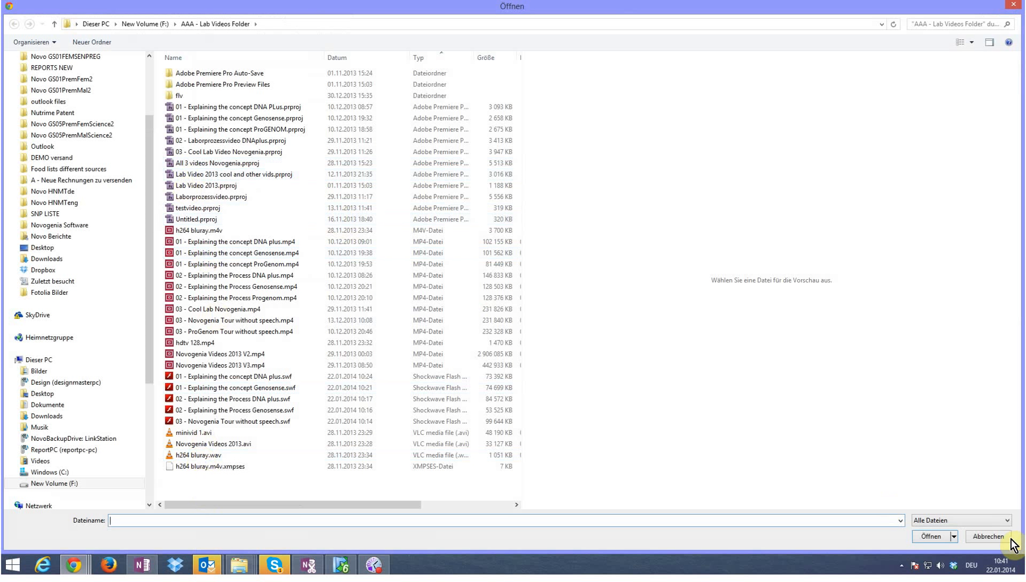
{"action": "left_click", "coordinate": [986, 536]}
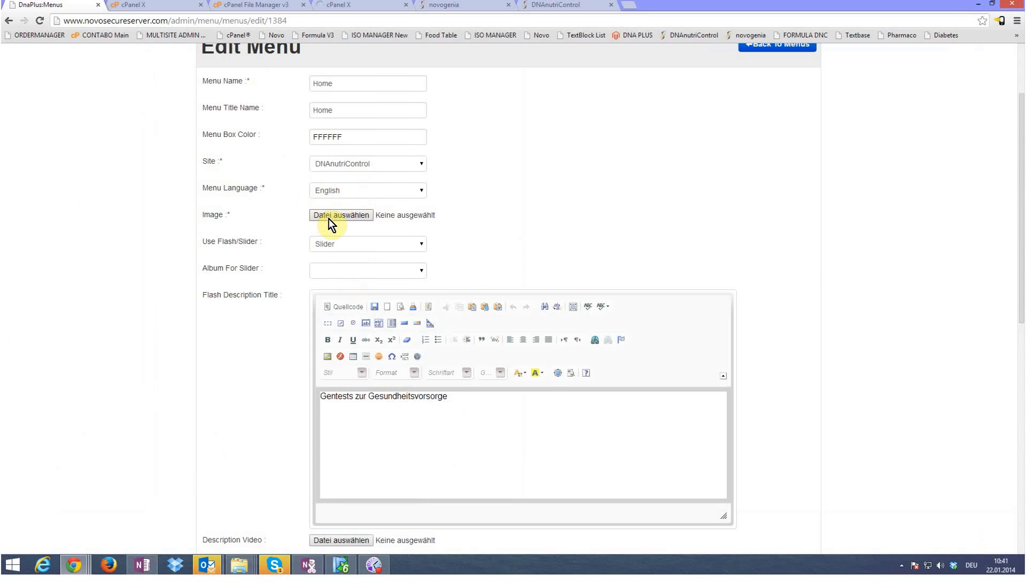
Check the flash/slider choices for the English Home entry, keeping Slider, and check its slider album choices.
{"action": "left_click", "coordinate": [385, 253]}
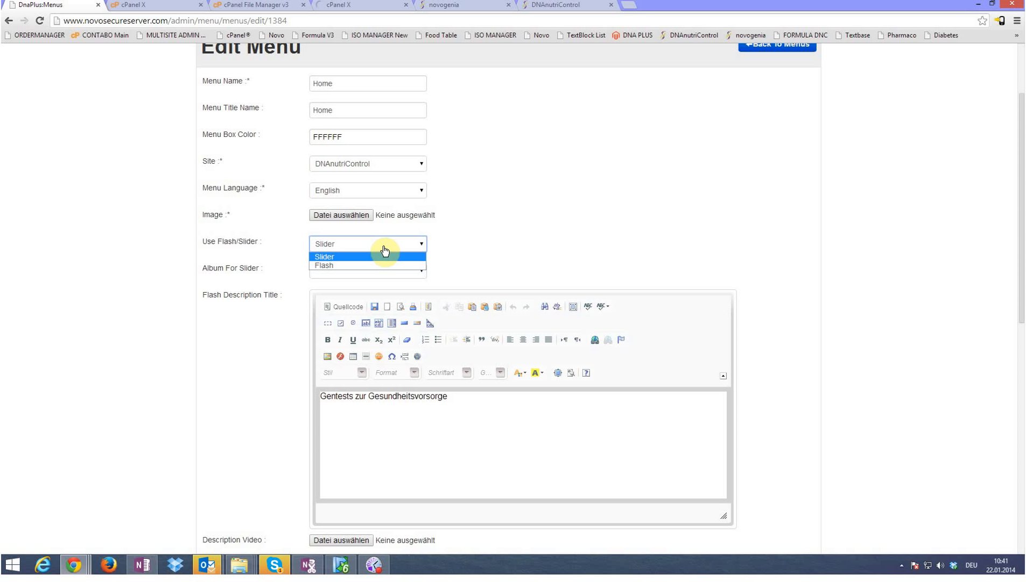
{"action": "left_click", "coordinate": [334, 257]}
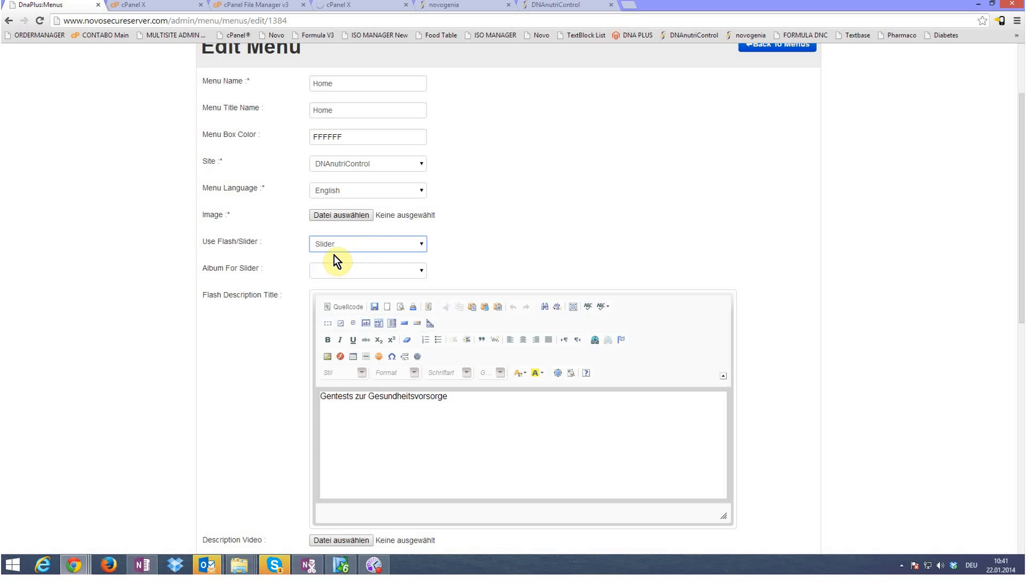
{"action": "left_click", "coordinate": [321, 270]}
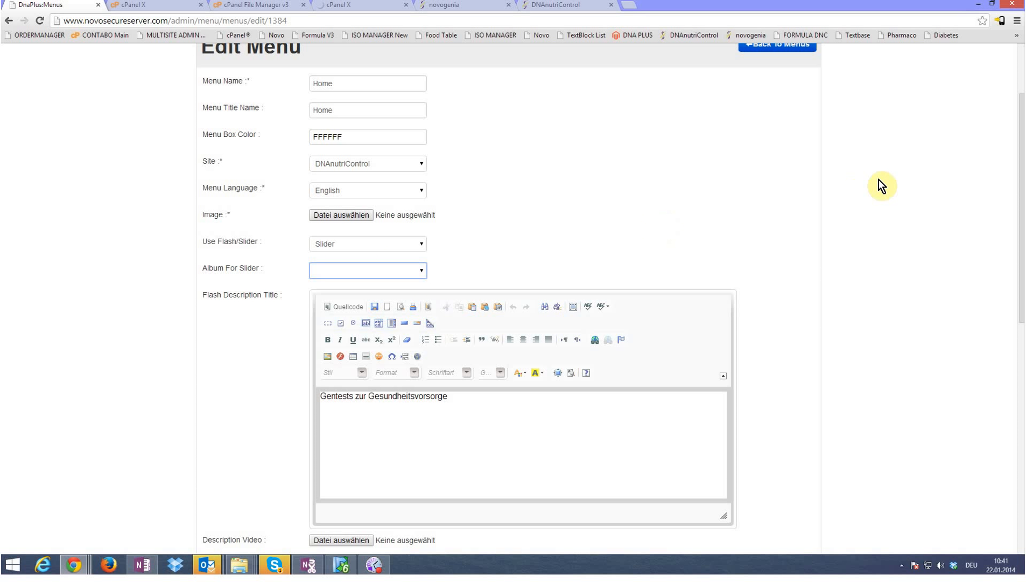
Examine the Home entry's description video, cover image, flash description, product menu, description page and status settings.
{"action": "scroll", "coordinate": [877, 181], "scroll_direction": "down", "scroll_amount": 3}
{"action": "scroll", "coordinate": [877, 204], "scroll_direction": "down", "scroll_amount": 5}
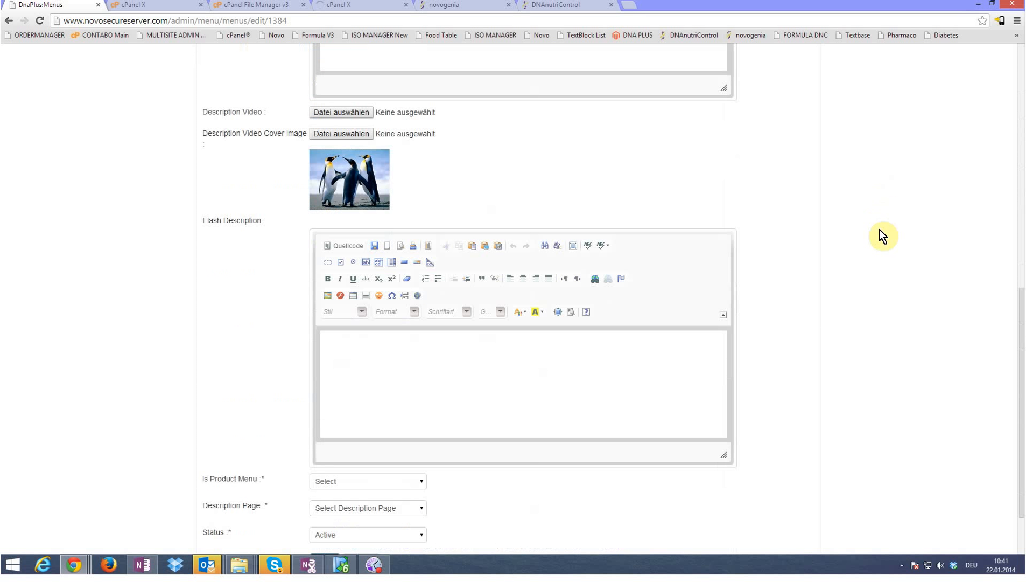
{"action": "scroll", "coordinate": [882, 236], "scroll_direction": "down", "scroll_amount": 2}
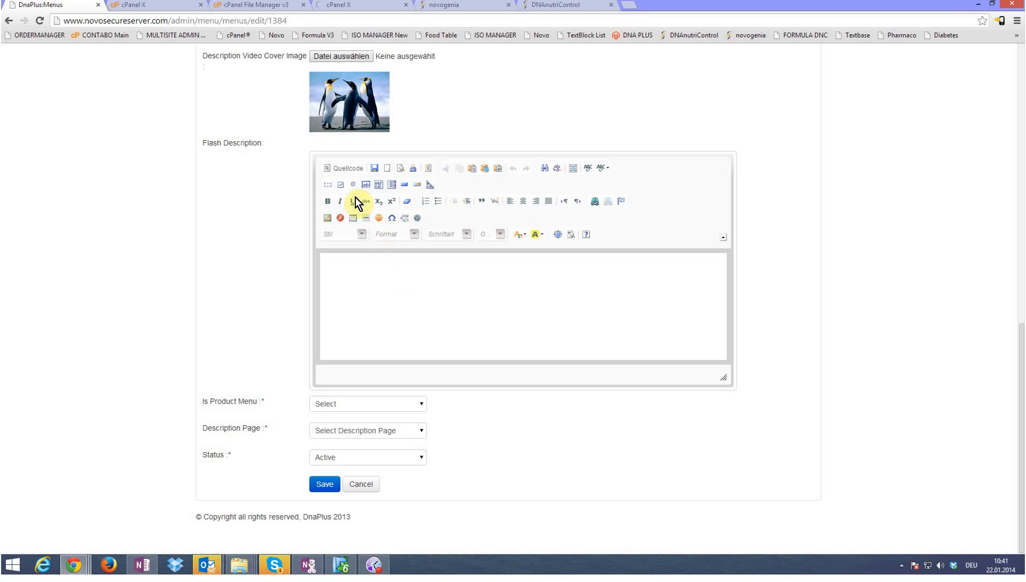
{"action": "left_click", "coordinate": [394, 268]}
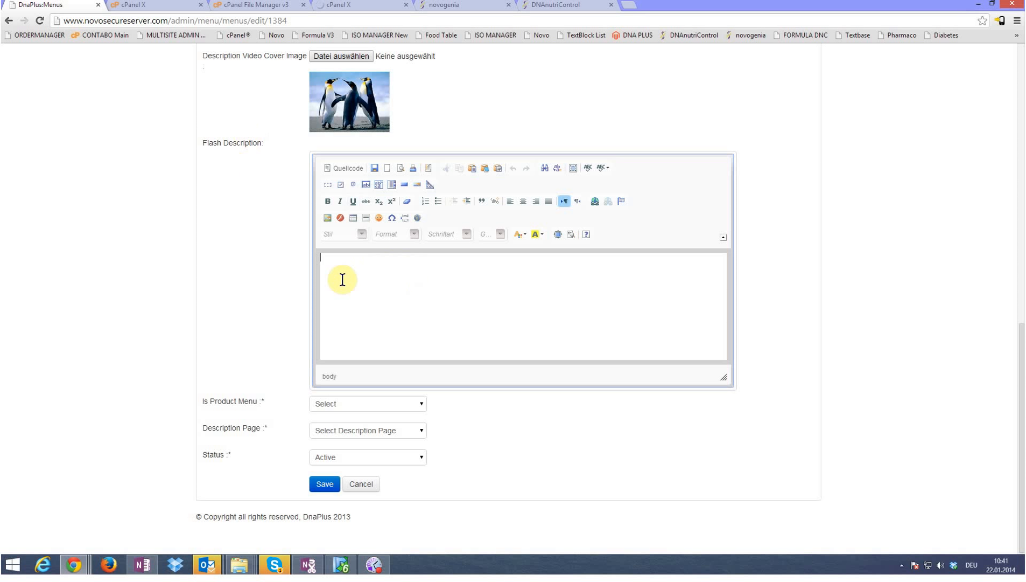
{"action": "left_click", "coordinate": [424, 462]}
{"action": "left_click", "coordinate": [425, 464]}
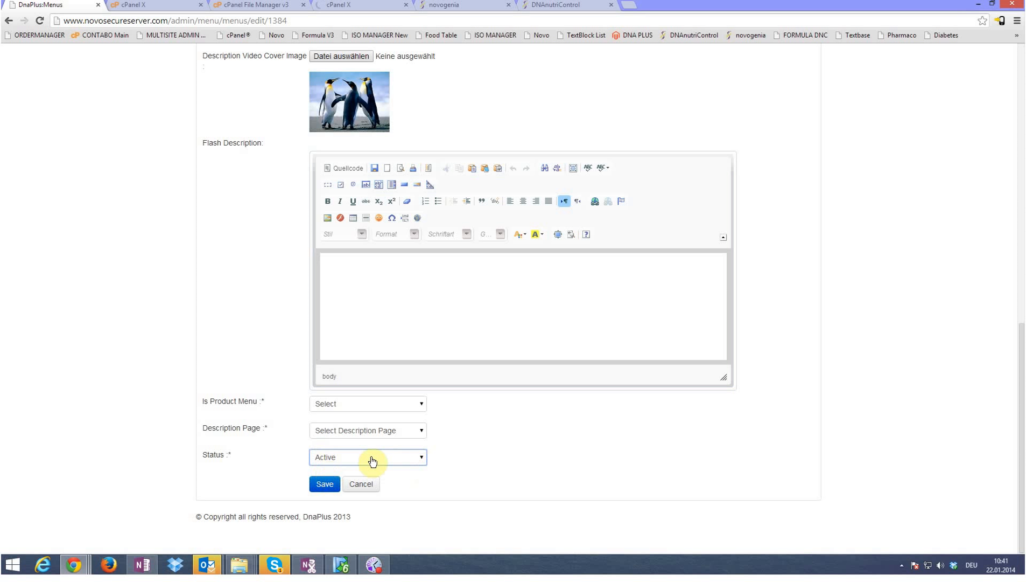
{"action": "left_click", "coordinate": [421, 434]}
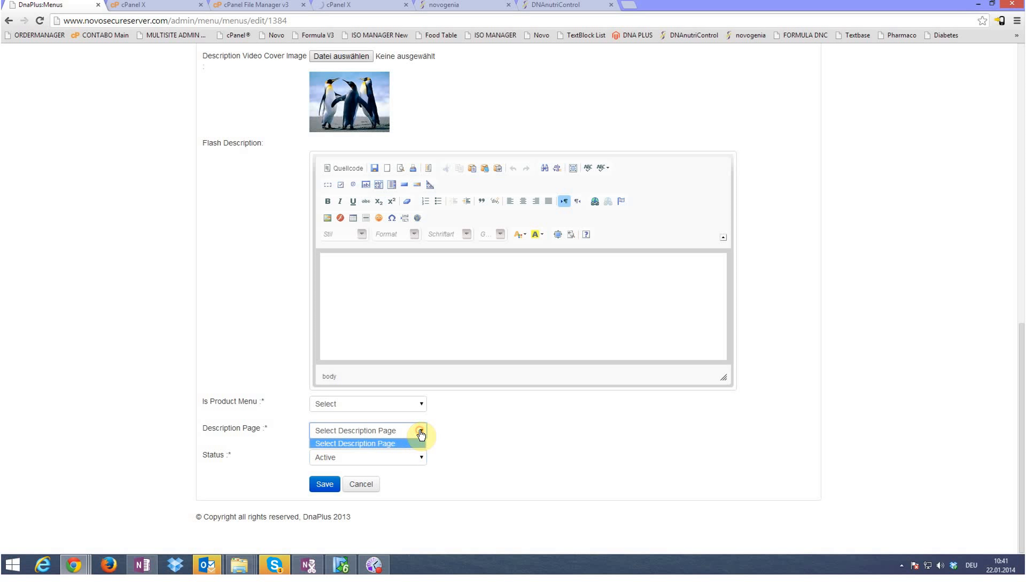
{"action": "left_click", "coordinate": [421, 434]}
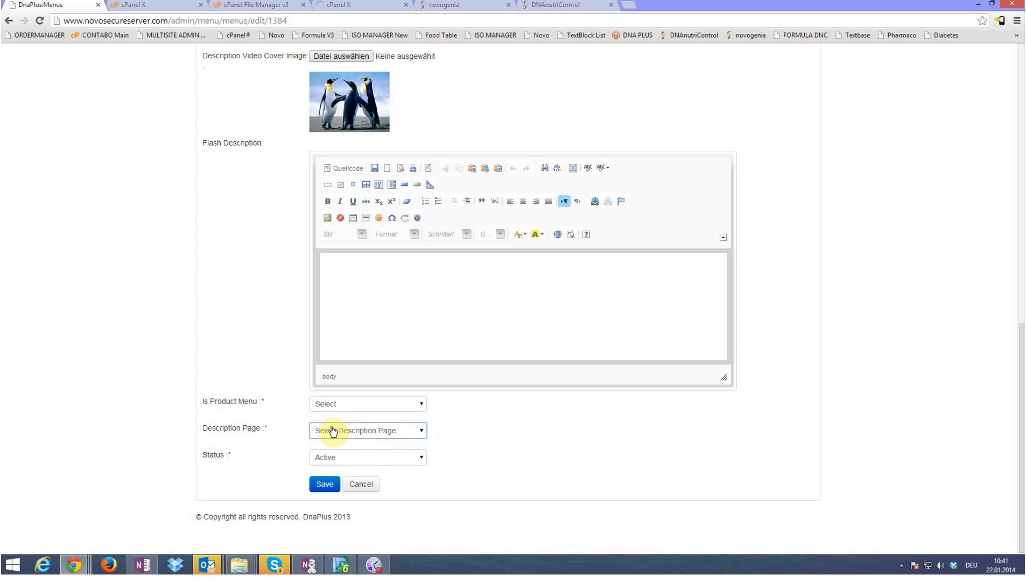
{"action": "scroll", "coordinate": [487, 443], "scroll_direction": "up", "scroll_amount": 15}
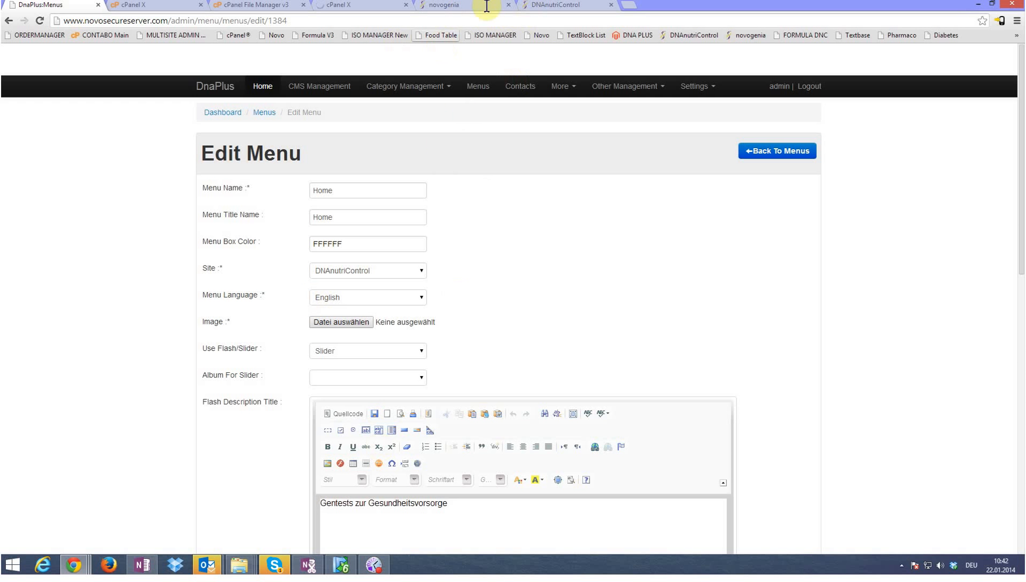
Switch to the live DNAnutriControl site and view the DNA+Gewicht and Partner werden pages.
{"action": "left_click", "coordinate": [530, 3]}
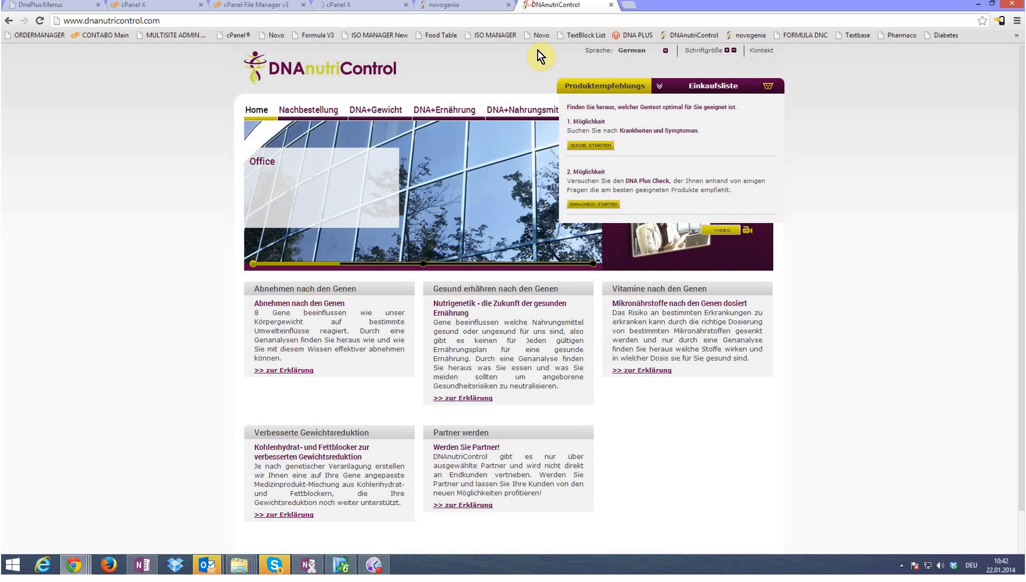
{"action": "left_click", "coordinate": [387, 110]}
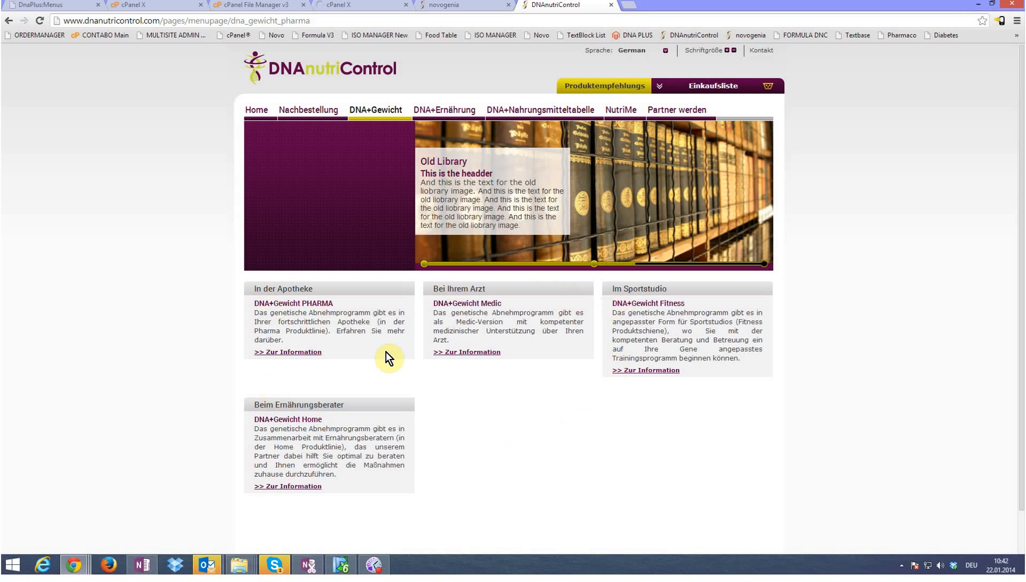
{"action": "left_click", "coordinate": [675, 110]}
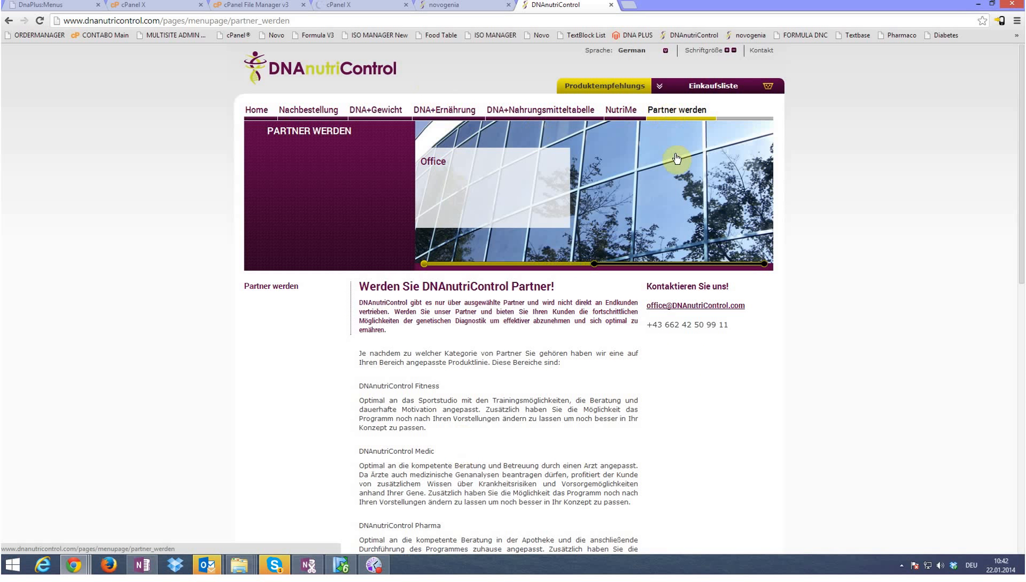
Return to the DnaPlus admin area and open the form for adding a new CMS page.
{"action": "left_click", "coordinate": [70, 7]}
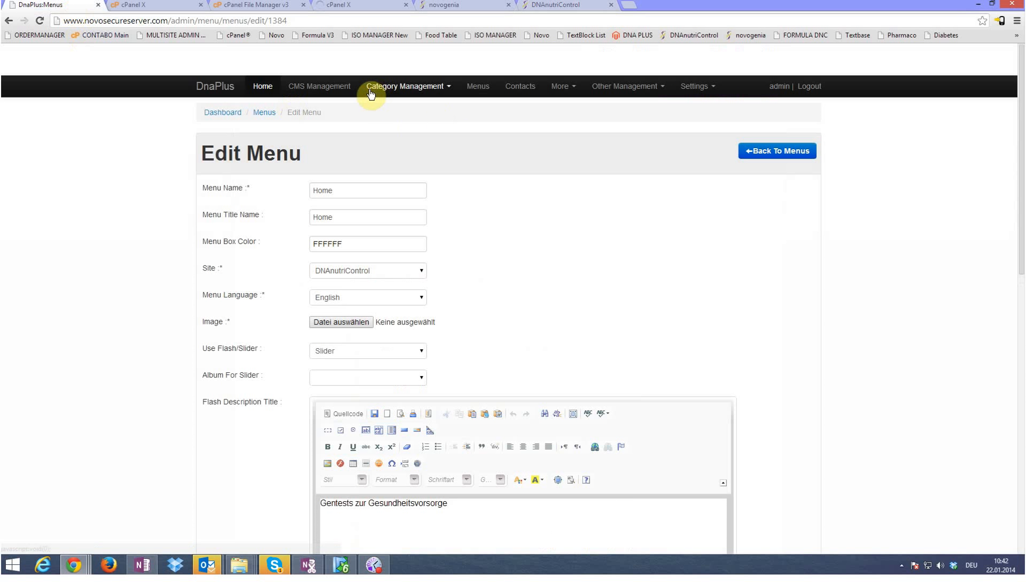
{"action": "left_click", "coordinate": [316, 92]}
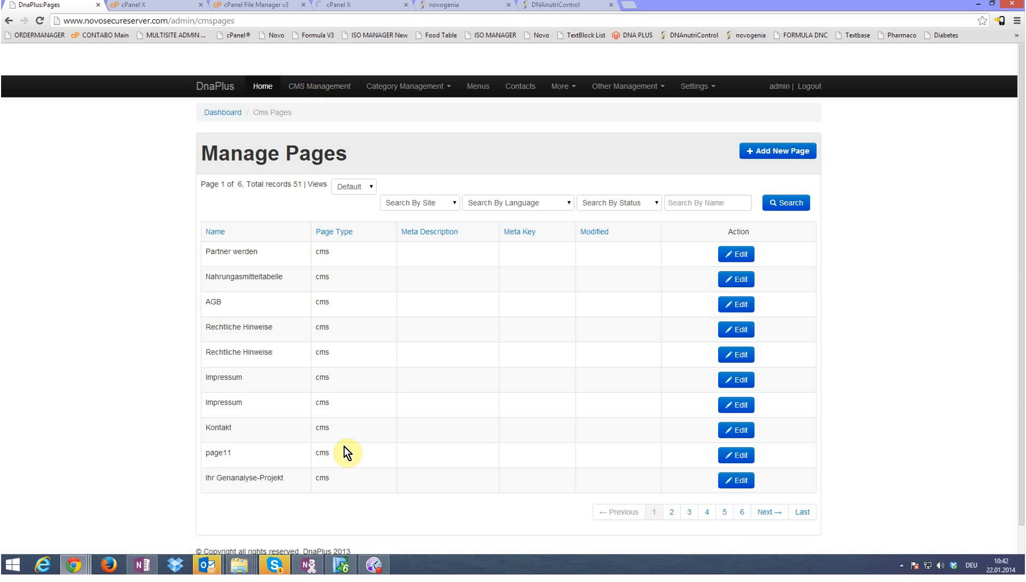
{"action": "left_click", "coordinate": [779, 152]}
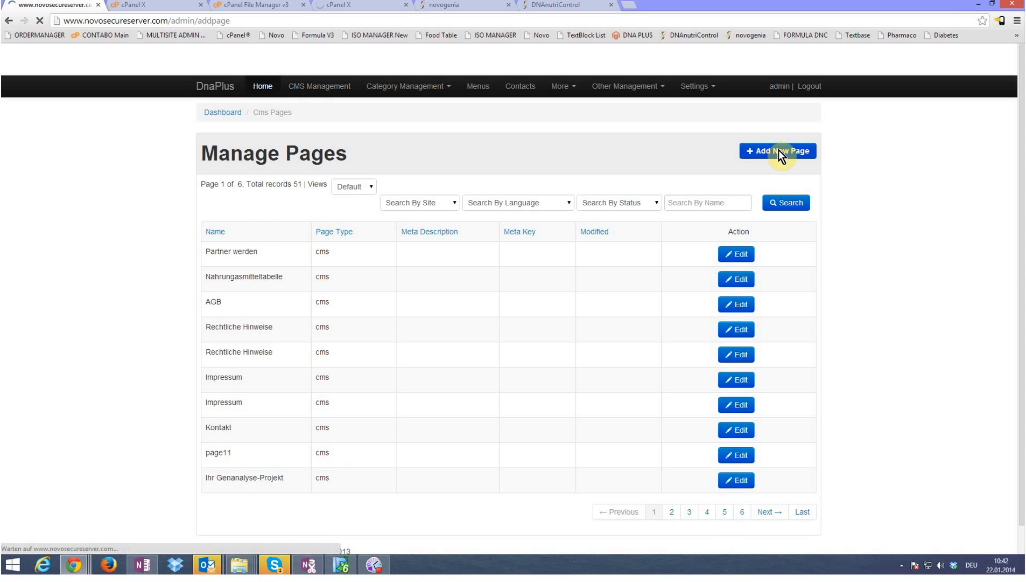
Set the new page's site to DNAnutriControl and its language to English.
{"action": "left_click", "coordinate": [369, 189]}
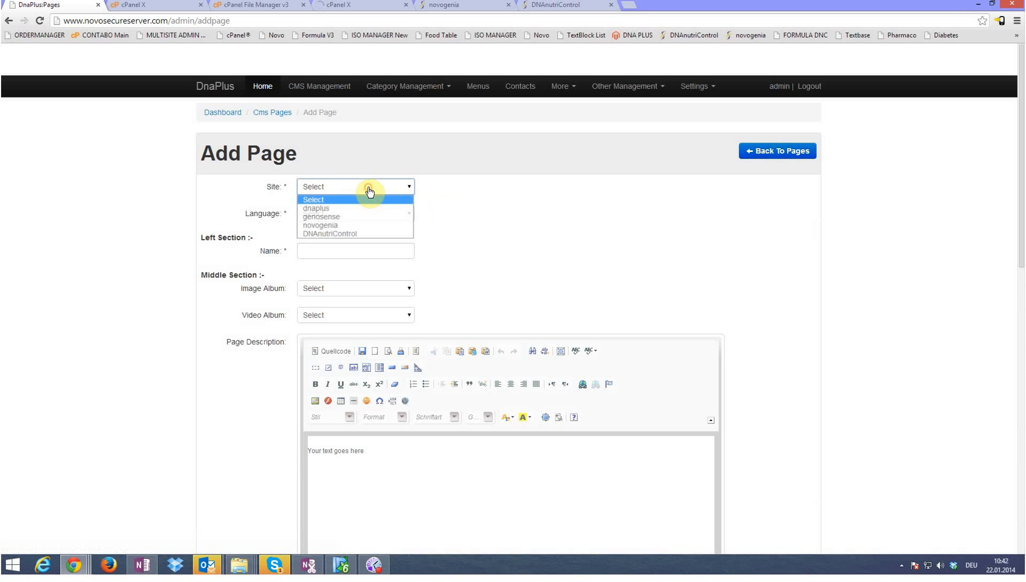
{"action": "left_click", "coordinate": [314, 235]}
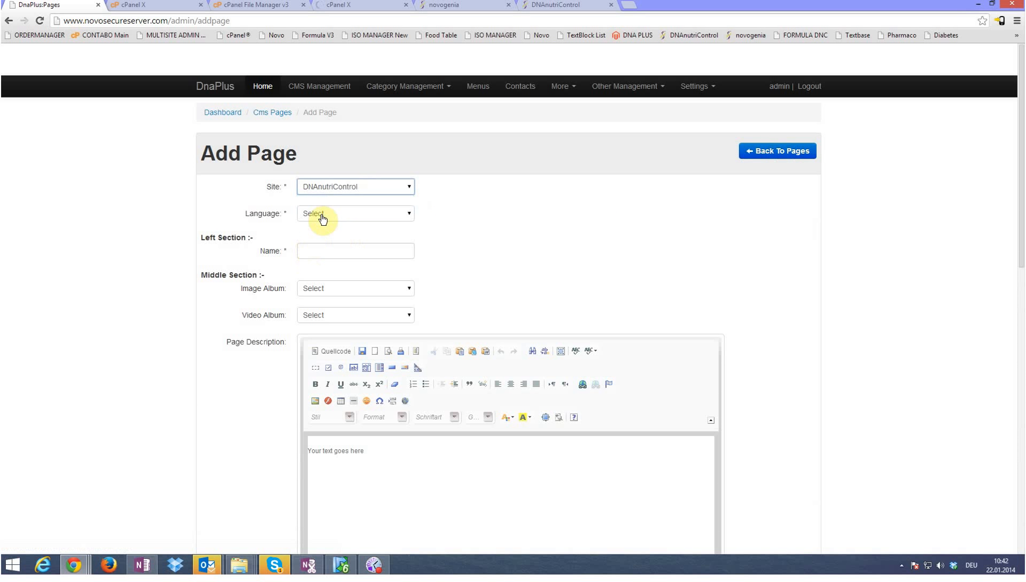
{"action": "left_click", "coordinate": [322, 213]}
{"action": "left_click", "coordinate": [325, 214]}
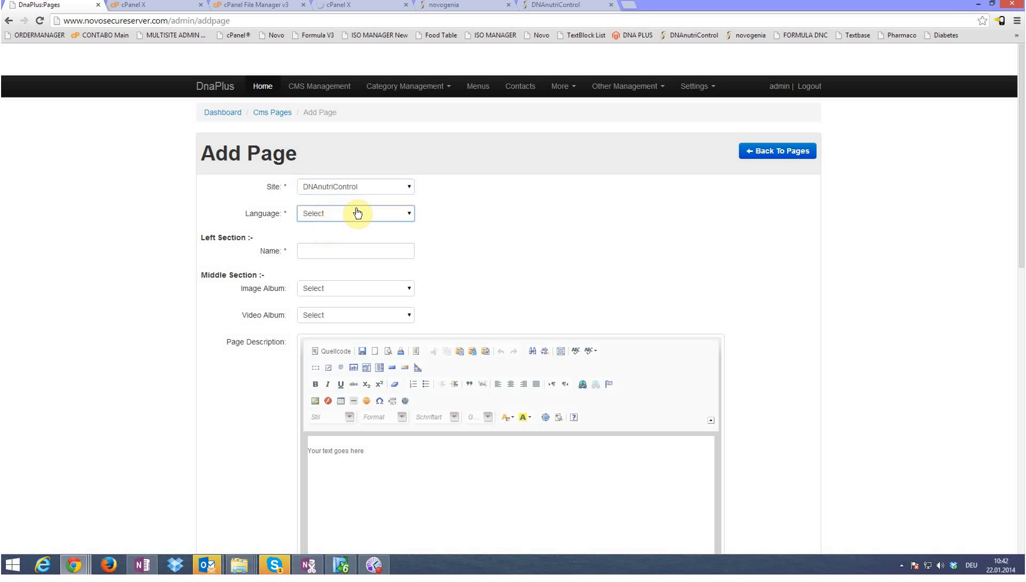
{"action": "left_click", "coordinate": [355, 211]}
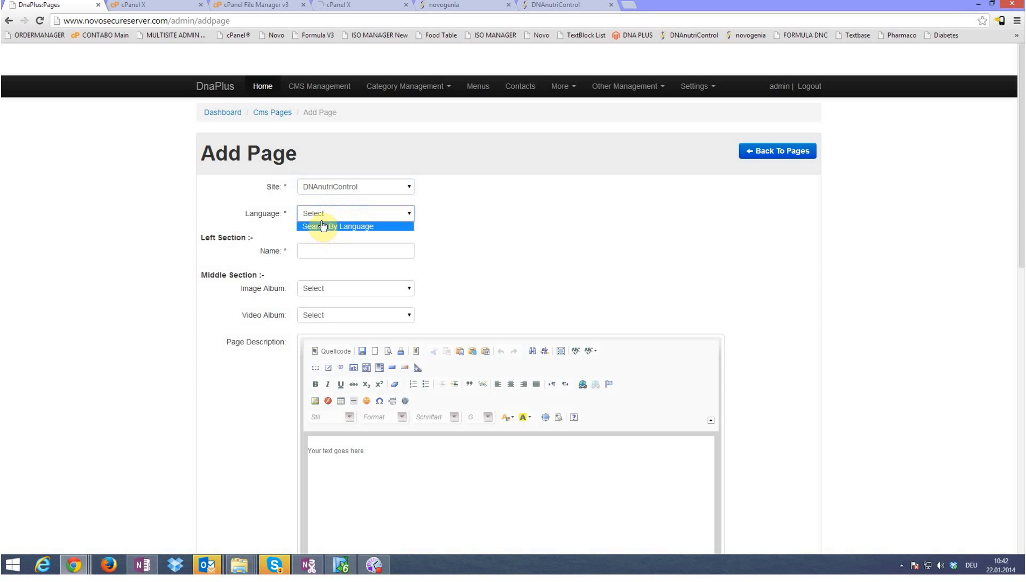
{"action": "left_click", "coordinate": [360, 225]}
{"action": "left_click", "coordinate": [520, 196]}
{"action": "left_click", "coordinate": [379, 214]}
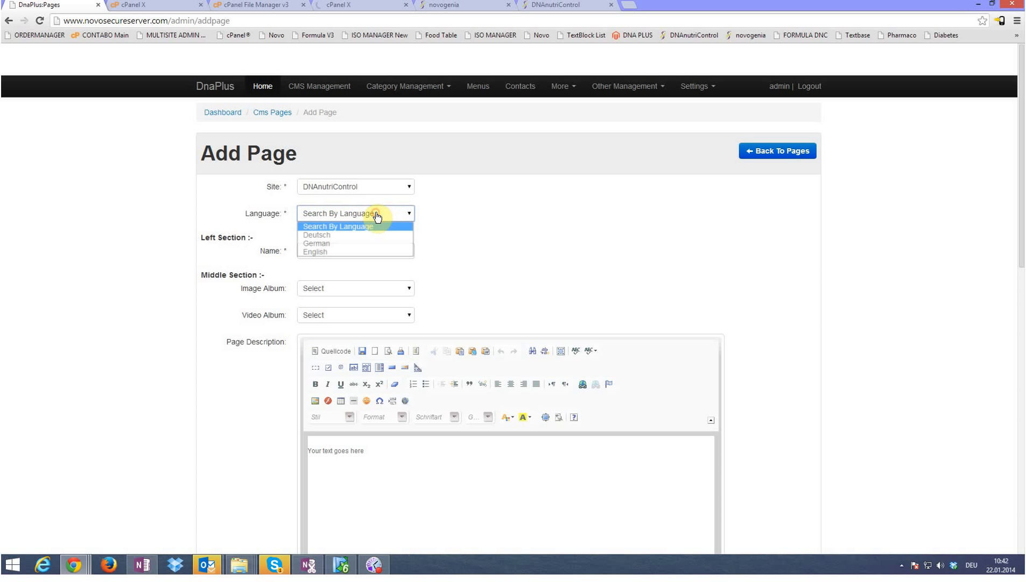
{"action": "left_click", "coordinate": [315, 253]}
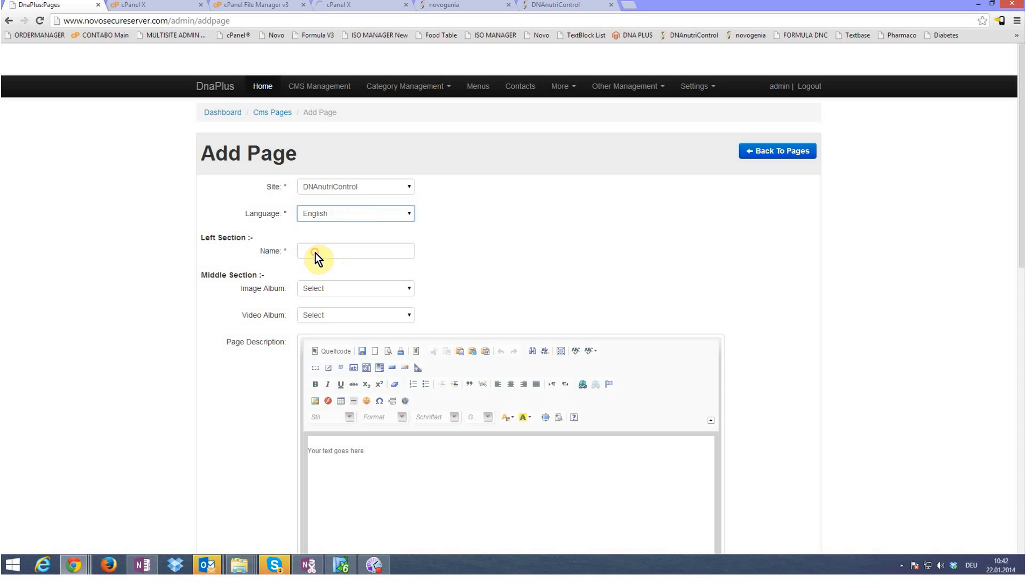
Name the new page "testsite" and check the image album choices without selecting an album.
{"action": "left_click", "coordinate": [327, 252]}
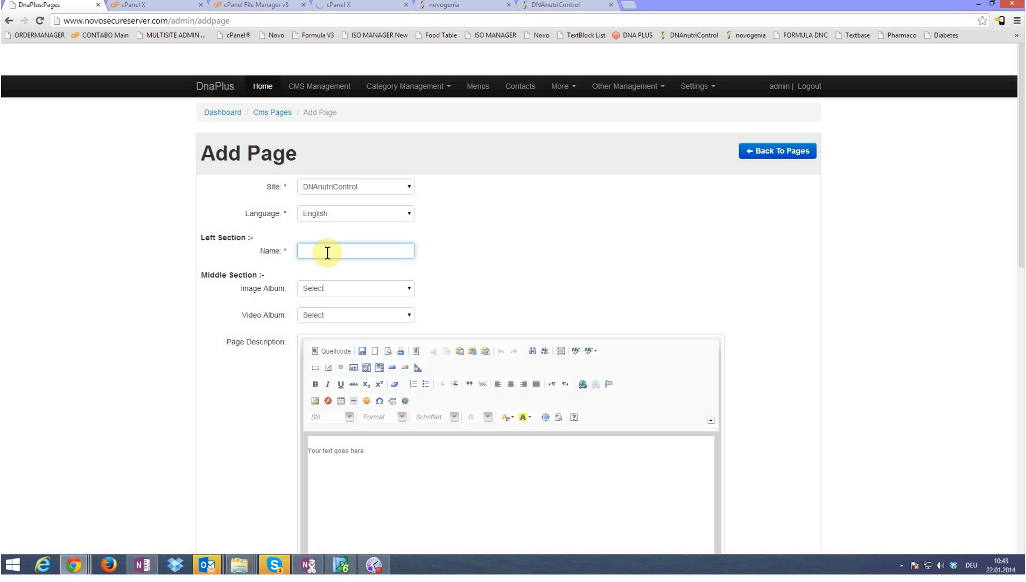
{"action": "type", "text": "testsite"}
{"action": "left_click", "coordinate": [318, 293]}
{"action": "left_click", "coordinate": [326, 293]}
{"action": "left_click", "coordinate": [391, 291]}
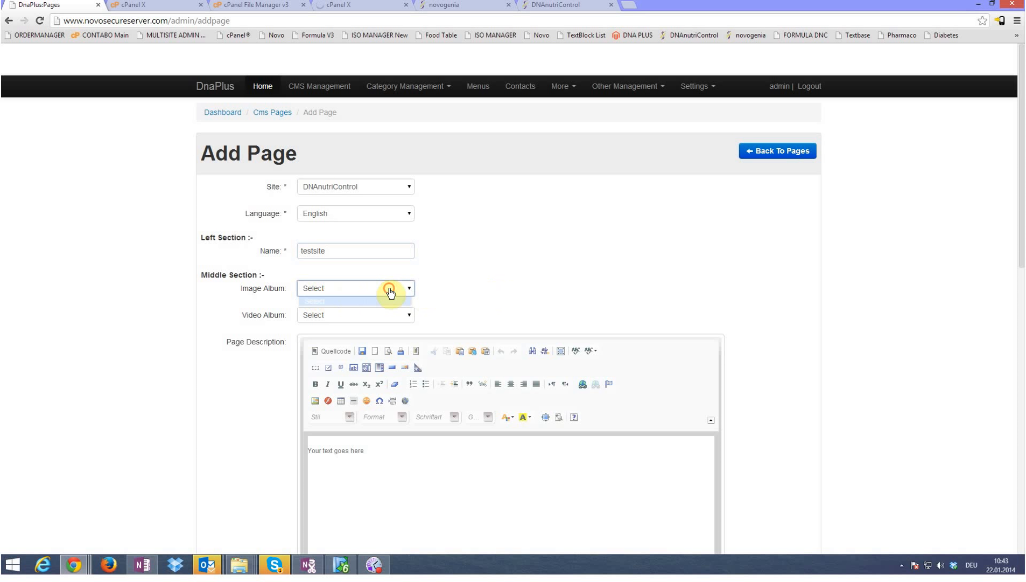
{"action": "left_click", "coordinate": [389, 292]}
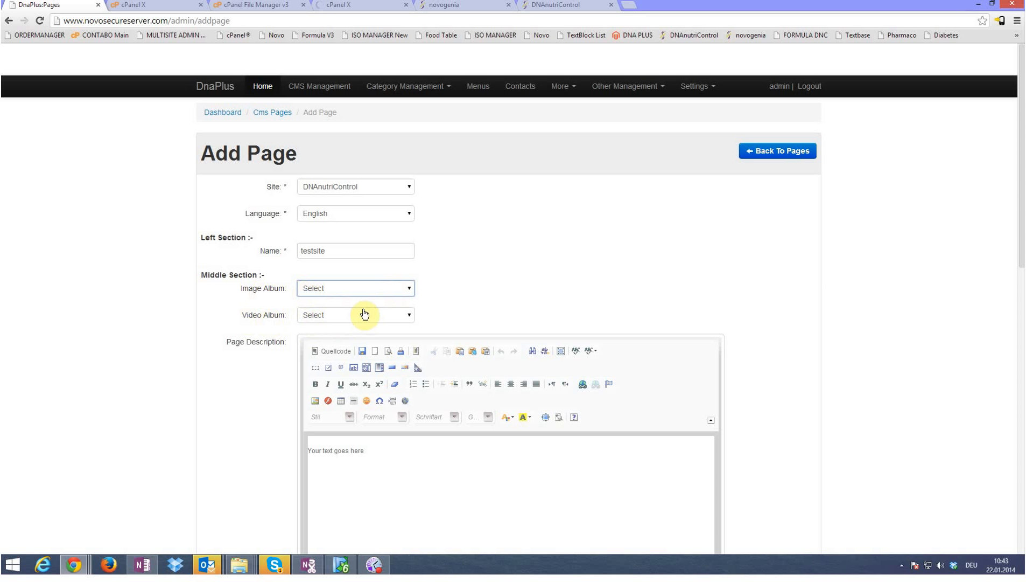
Replace the page description with the lines "aslkmfäaskmfasd", "sdasdd" and "gasddfASDFGVASLKDM", and make the first two lines bold.
{"action": "scroll", "coordinate": [365, 314], "scroll_direction": "down", "scroll_amount": 2}
{"action": "left_click", "coordinate": [415, 371]}
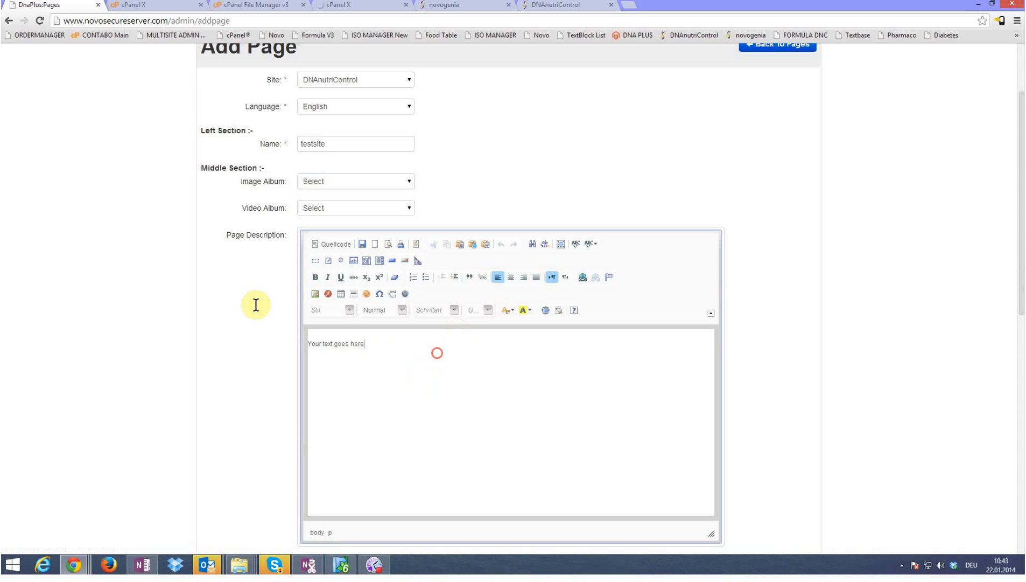
{"action": "key", "text": "ctrl+a"}
{"action": "key", "text": "Delete"}
{"action": "type", "text": "asl"}
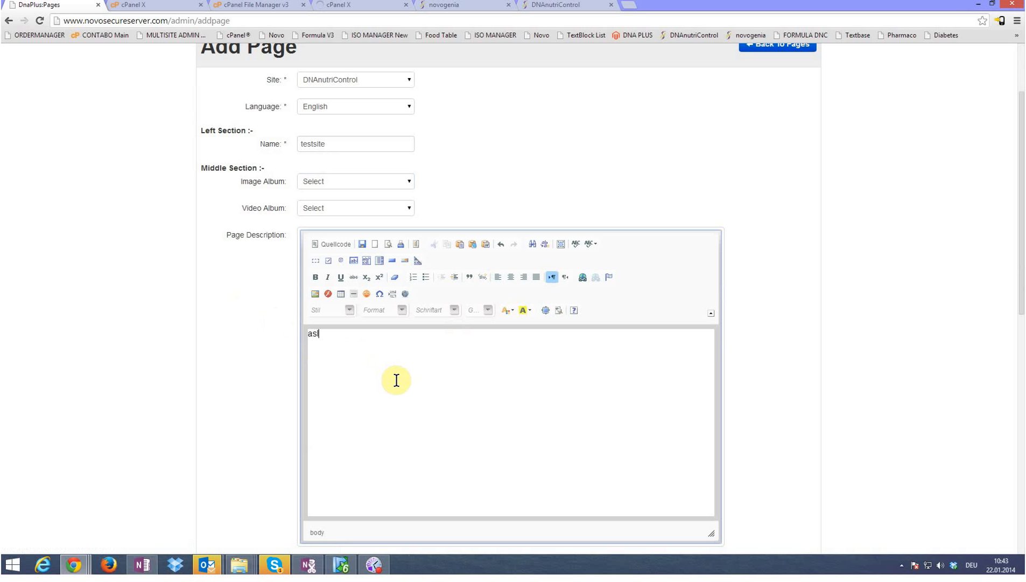
{"action": "type", "text": "kmfäaskmfasd sdasdd"}
{"action": "key", "text": "Return"}
{"action": "type", "text": "gasddfASDFGVASLKDM"}
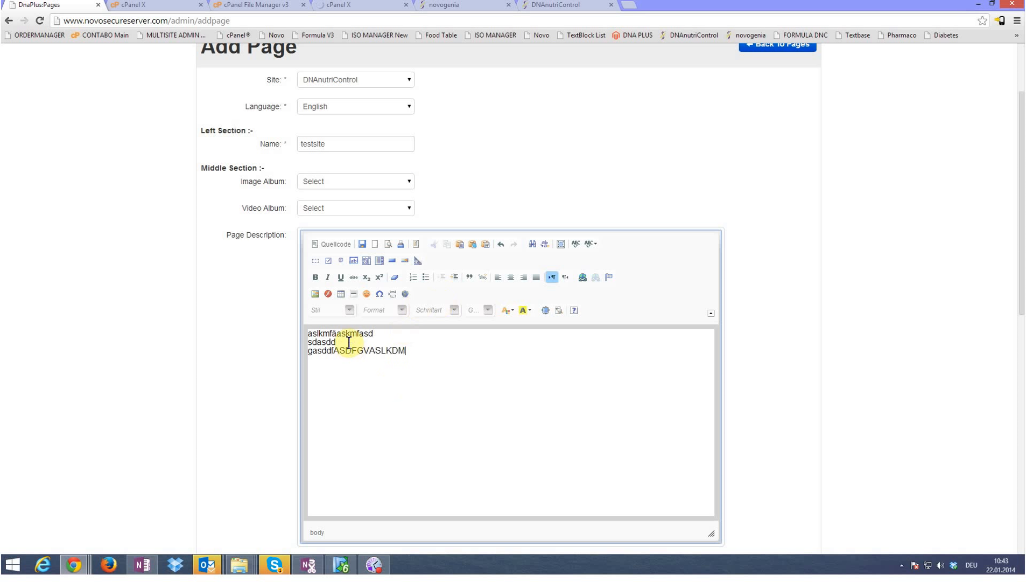
{"action": "left_click_drag", "start_coordinate": [348, 342], "coordinate": [297, 329]}
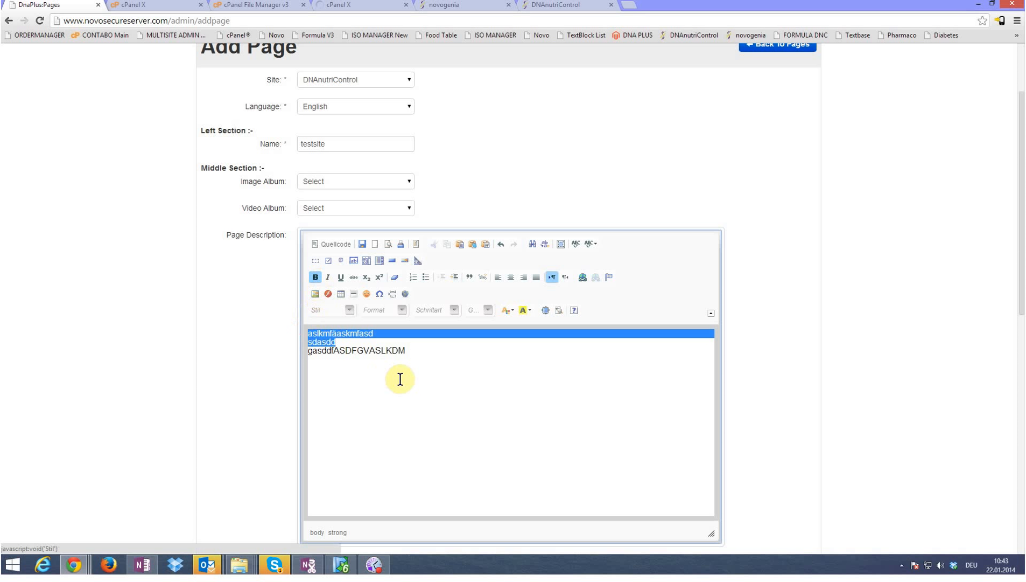
{"action": "left_click", "coordinate": [430, 355]}
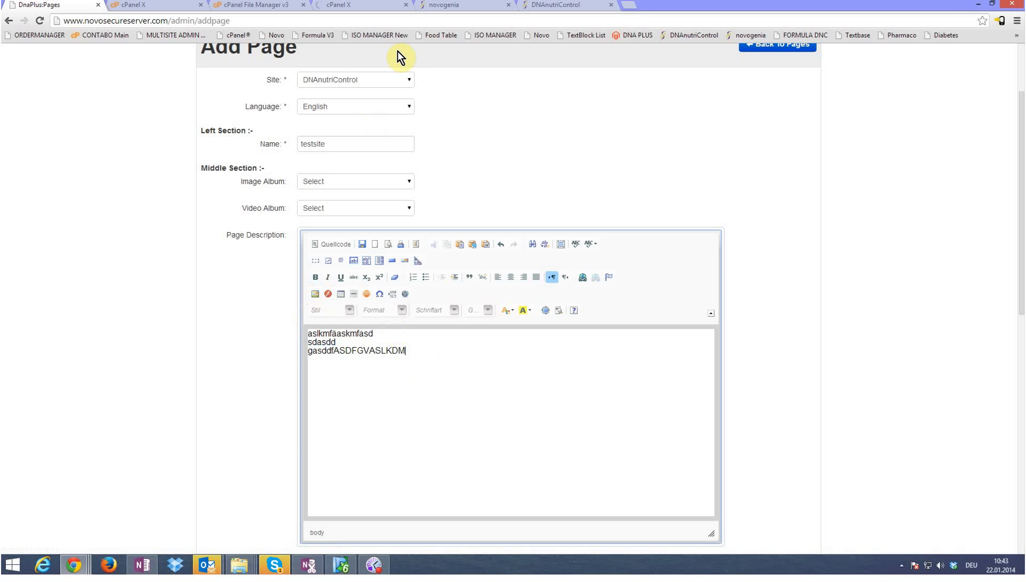
Examine the headings and text formatting of the live Partner werden page, and return to the Add Page form.
{"action": "left_click", "coordinate": [536, 7]}
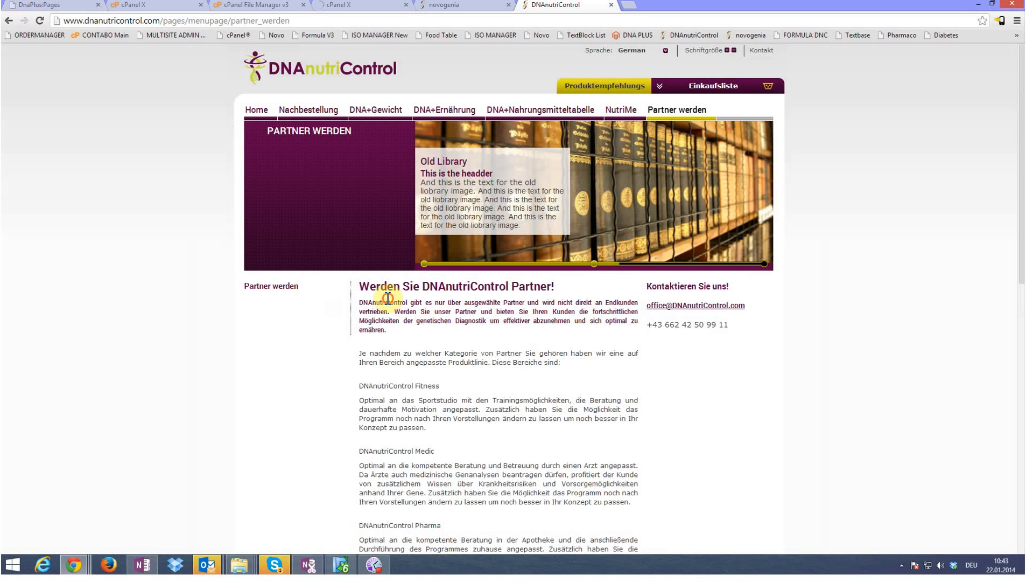
{"action": "left_click_drag", "start_coordinate": [391, 302], "coordinate": [476, 308]}
{"action": "left_click", "coordinate": [438, 309]}
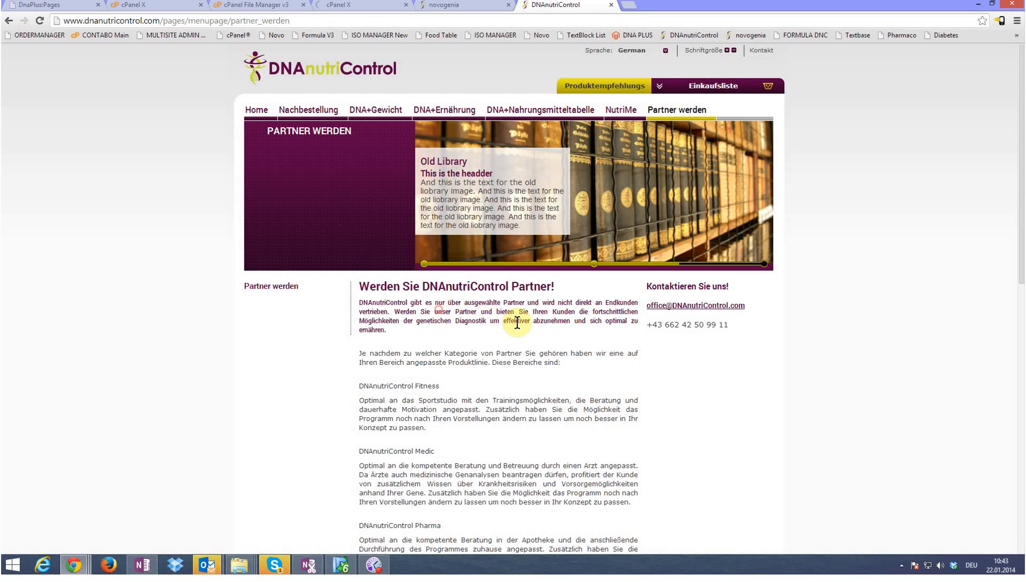
{"action": "scroll", "coordinate": [500, 350], "scroll_direction": "down", "scroll_amount": 7}
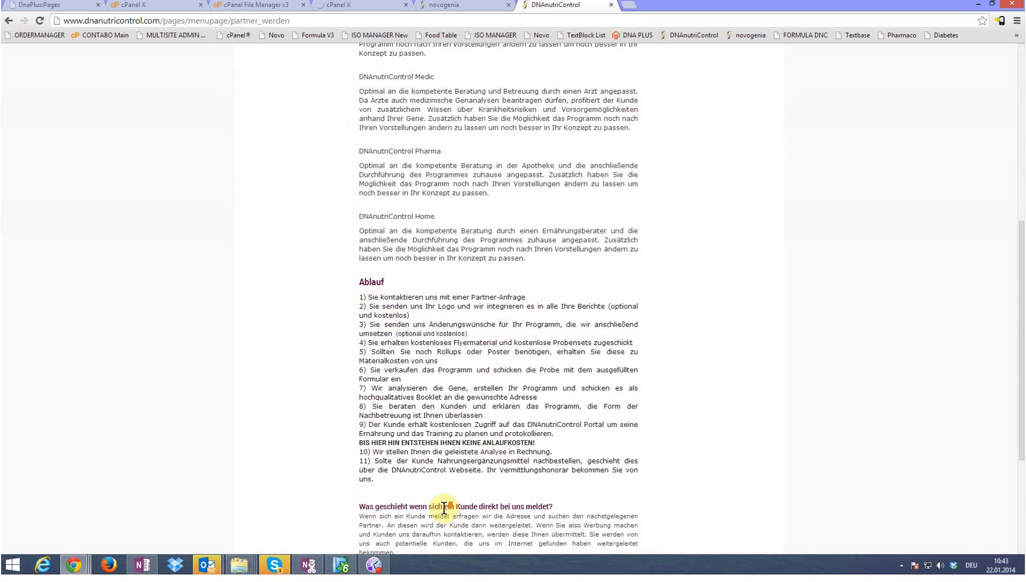
{"action": "scroll", "coordinate": [447, 508], "scroll_direction": "down", "scroll_amount": 1}
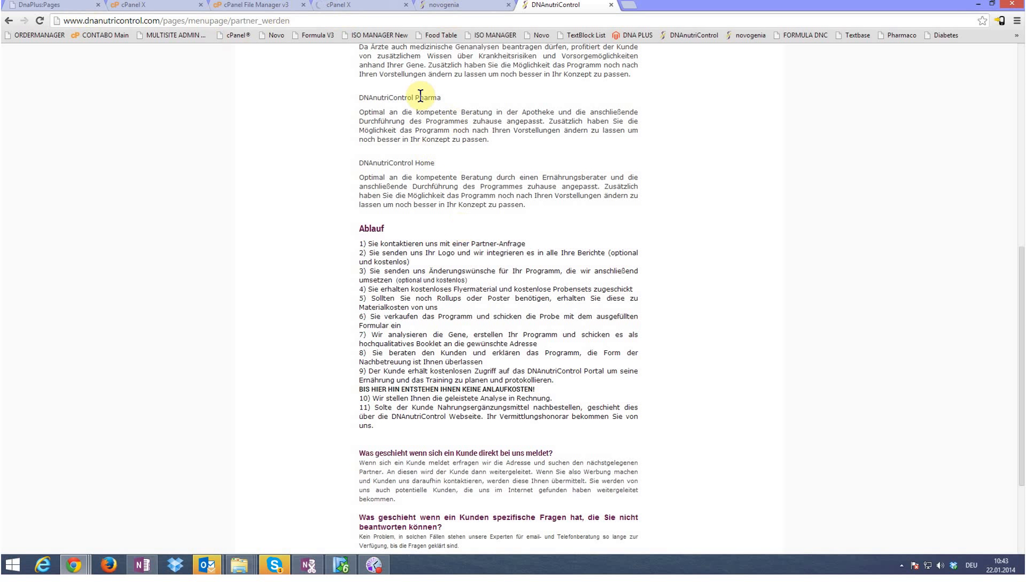
{"action": "left_click", "coordinate": [42, 6]}
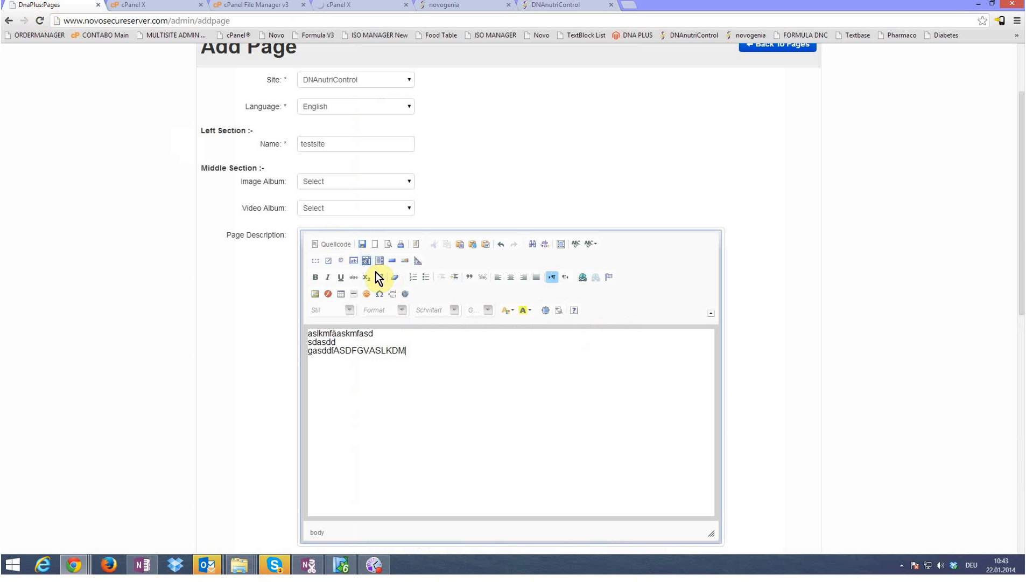
Compare the Add Page form's middle and right sections with the layout of the live Partner werden page.
{"action": "scroll", "coordinate": [425, 362], "scroll_direction": "down", "scroll_amount": 6}
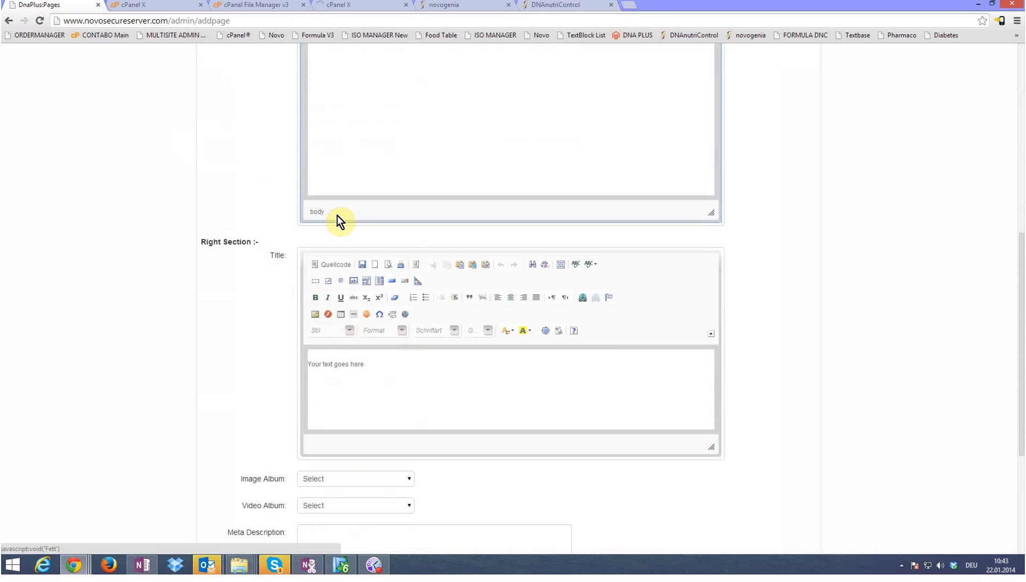
{"action": "scroll", "coordinate": [337, 220], "scroll_direction": "up", "scroll_amount": 5}
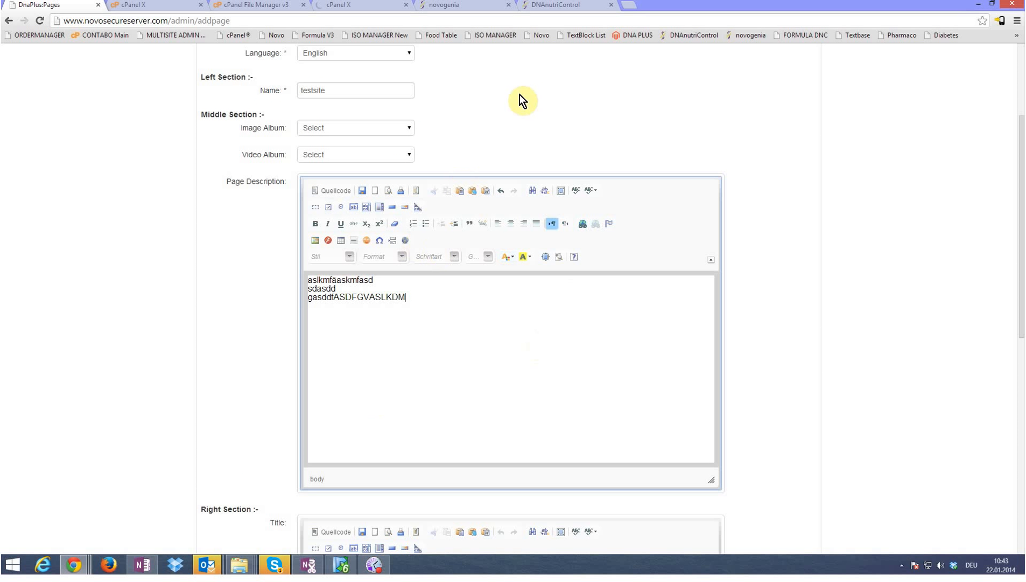
{"action": "left_click", "coordinate": [549, 5]}
{"action": "scroll", "coordinate": [560, 272], "scroll_direction": "up", "scroll_amount": 8}
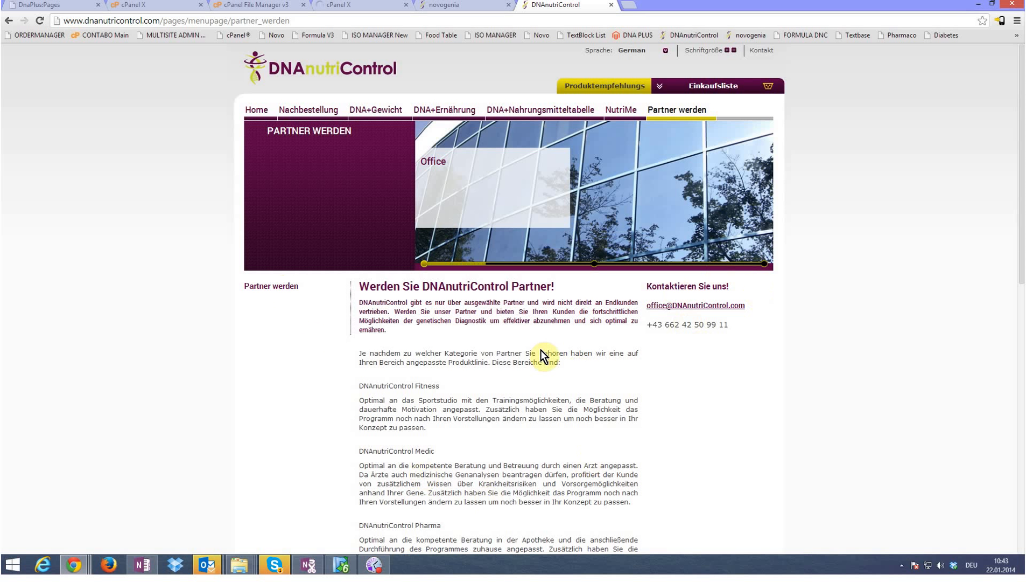
{"action": "left_click", "coordinate": [41, 5]}
Examine the new page's right section, including its title, album and meta fields, without selecting an image album.
{"action": "scroll", "coordinate": [351, 163], "scroll_direction": "down", "scroll_amount": 5}
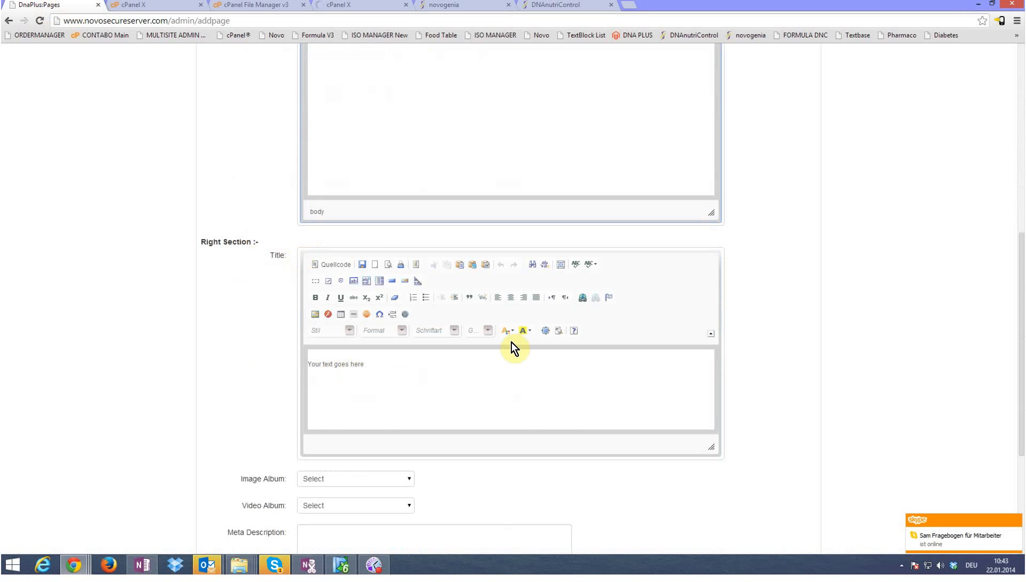
{"action": "scroll", "coordinate": [376, 385], "scroll_direction": "down", "scroll_amount": 3}
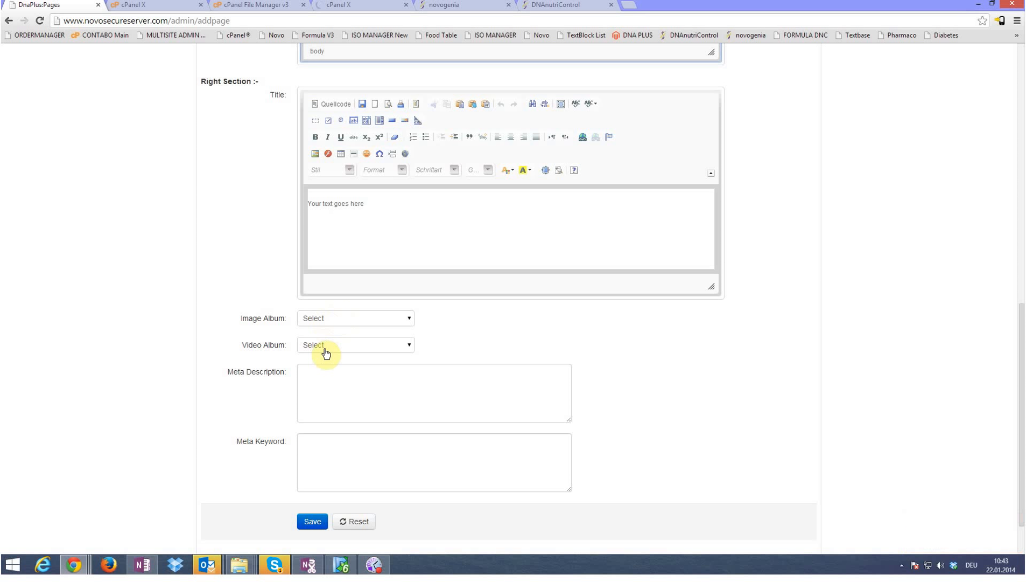
{"action": "left_click", "coordinate": [331, 321]}
{"action": "left_click", "coordinate": [328, 319]}
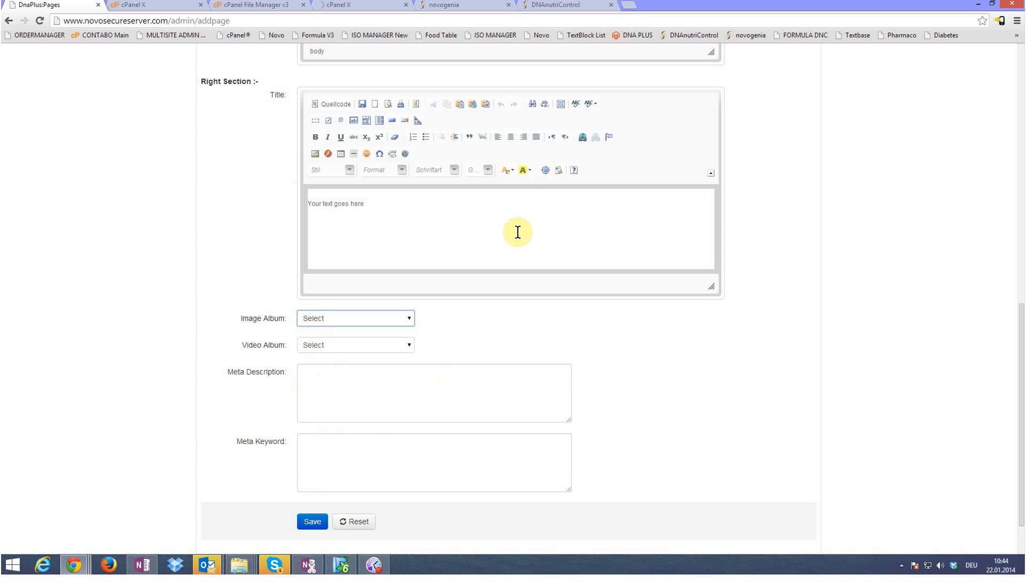
{"action": "scroll", "coordinate": [316, 458], "scroll_direction": "down", "scroll_amount": 1}
{"action": "scroll", "coordinate": [232, 398], "scroll_direction": "up", "scroll_amount": 7}
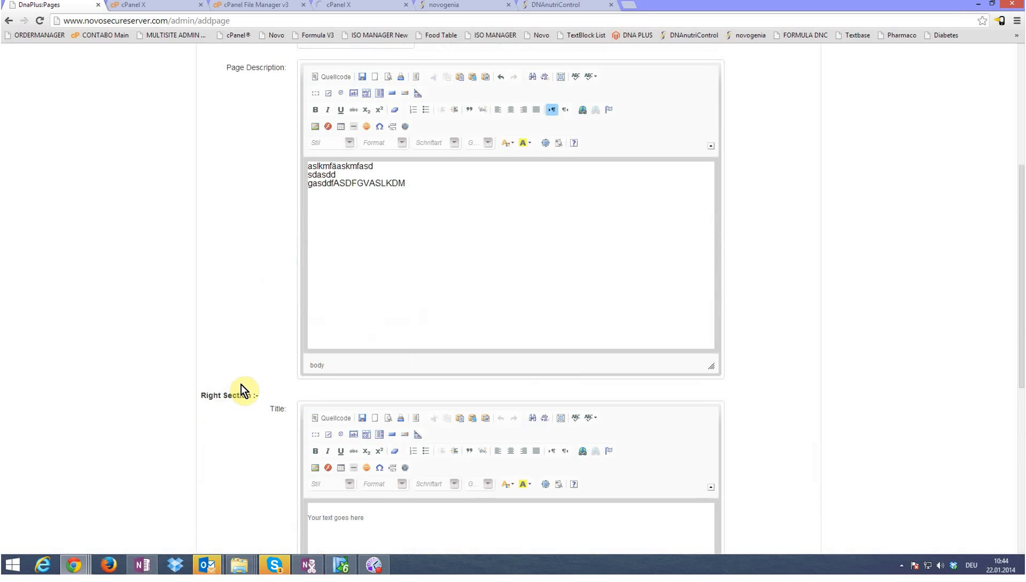
{"action": "scroll", "coordinate": [241, 389], "scroll_direction": "up", "scroll_amount": 4}
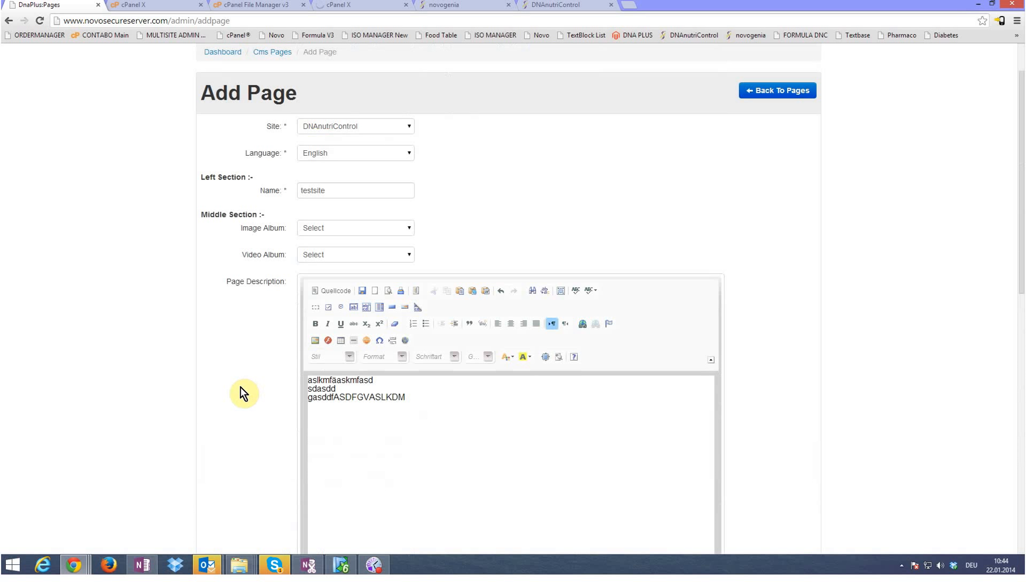
{"action": "scroll", "coordinate": [264, 275], "scroll_direction": "down", "scroll_amount": 11}
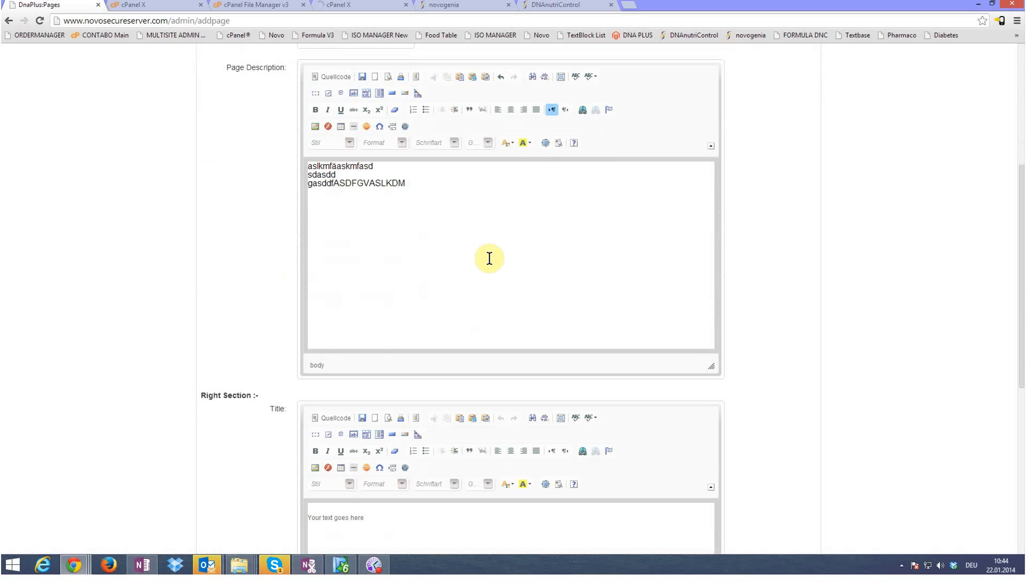
{"action": "scroll", "coordinate": [235, 248], "scroll_direction": "up", "scroll_amount": 10}
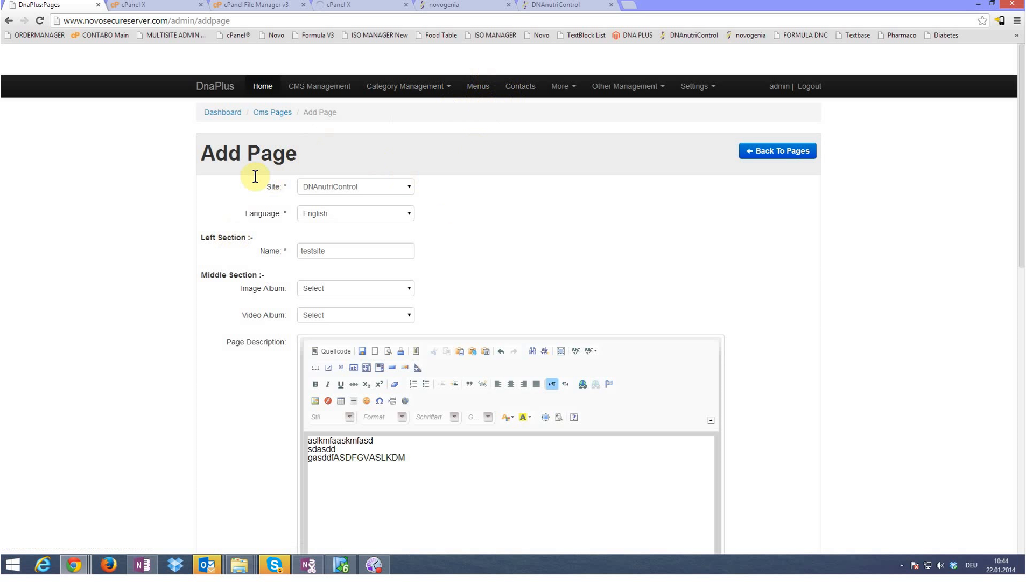
Open the admin menu list and compare it with the live Partner werden page's header menus and footer links.
{"action": "left_click", "coordinate": [477, 87]}
{"action": "left_click", "coordinate": [547, 5]}
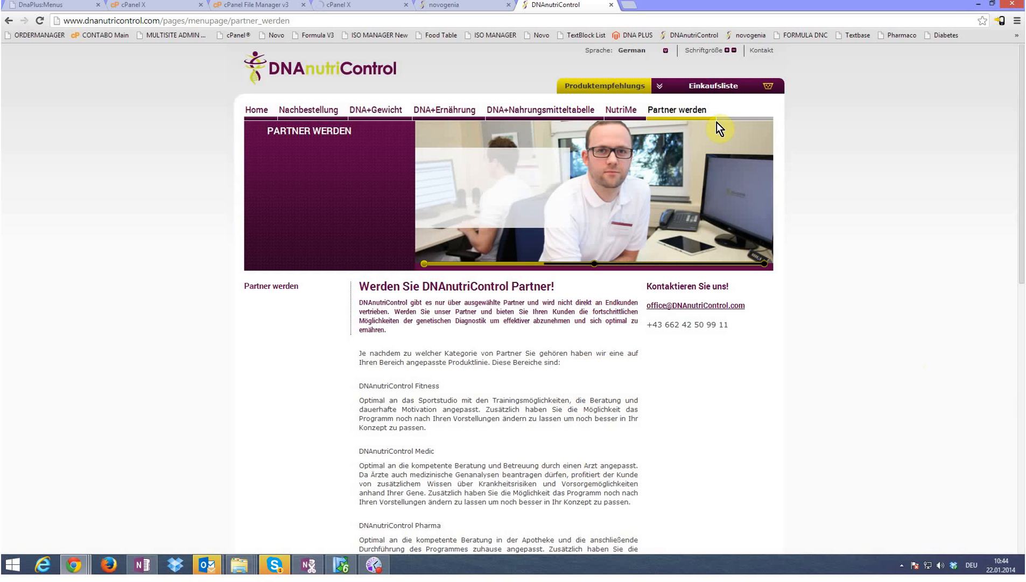
{"action": "scroll", "coordinate": [864, 335], "scroll_direction": "down", "scroll_amount": 10}
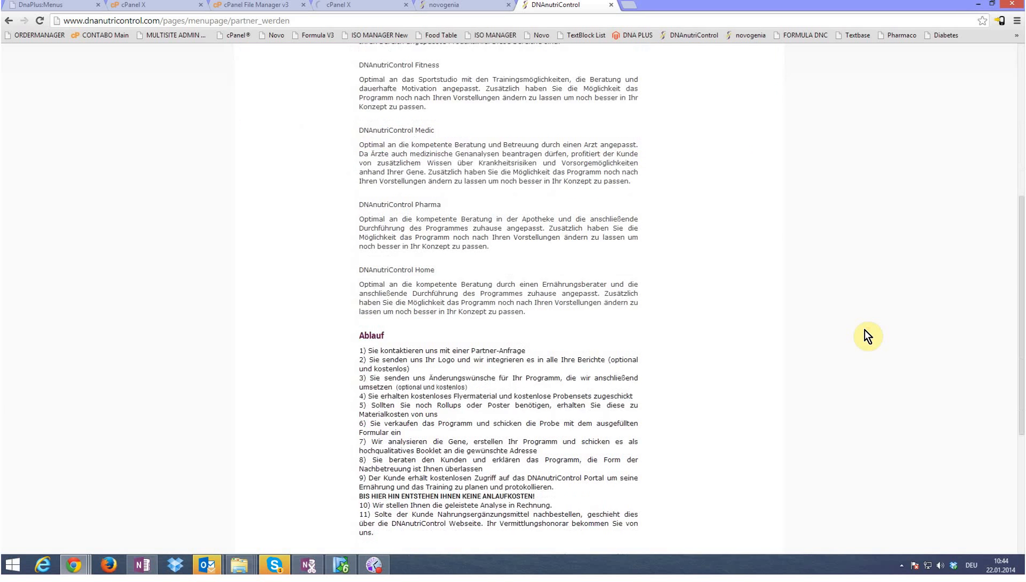
{"action": "scroll", "coordinate": [864, 330], "scroll_direction": "up", "scroll_amount": 10}
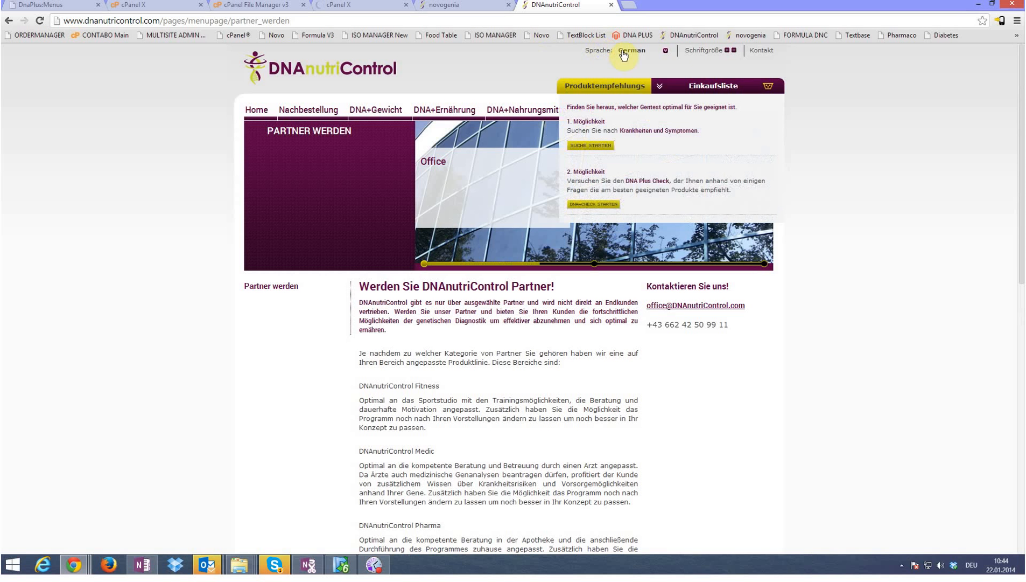
{"action": "scroll", "coordinate": [861, 86], "scroll_direction": "down", "scroll_amount": 10}
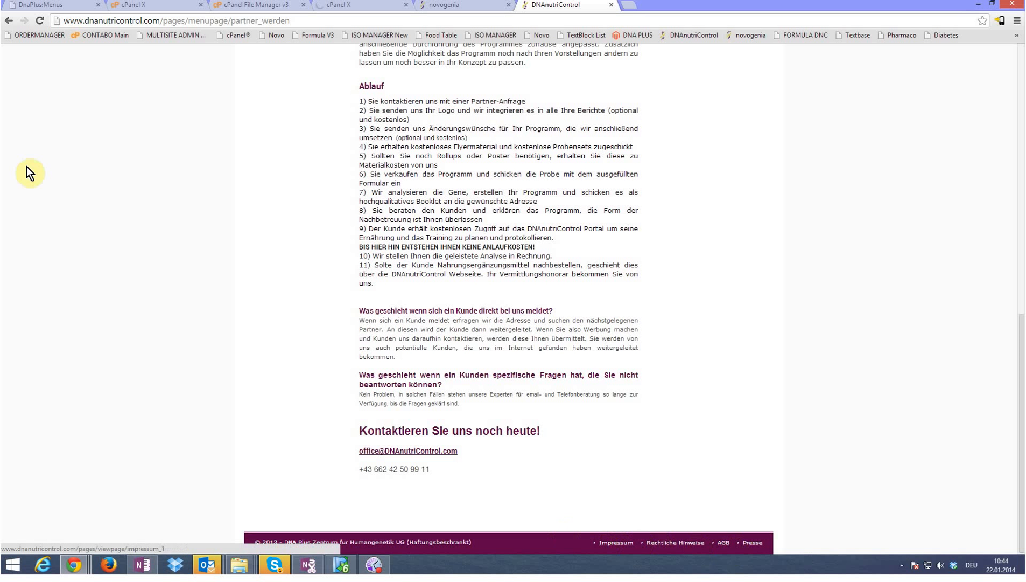
{"action": "left_click", "coordinate": [43, 7]}
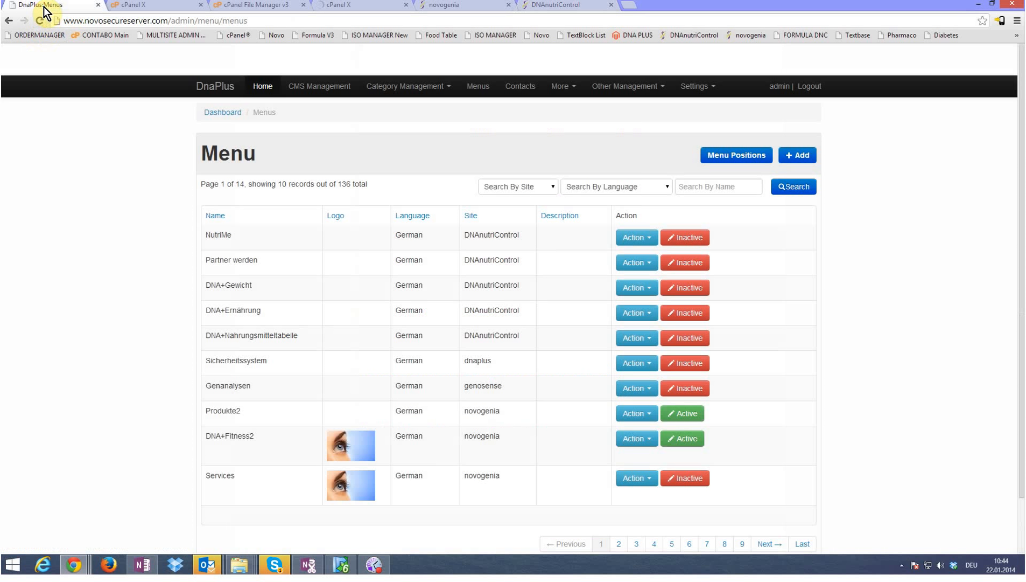
Open the section management list and view the details of DNAnutriControl's English footer section.
{"action": "left_click", "coordinate": [637, 89]}
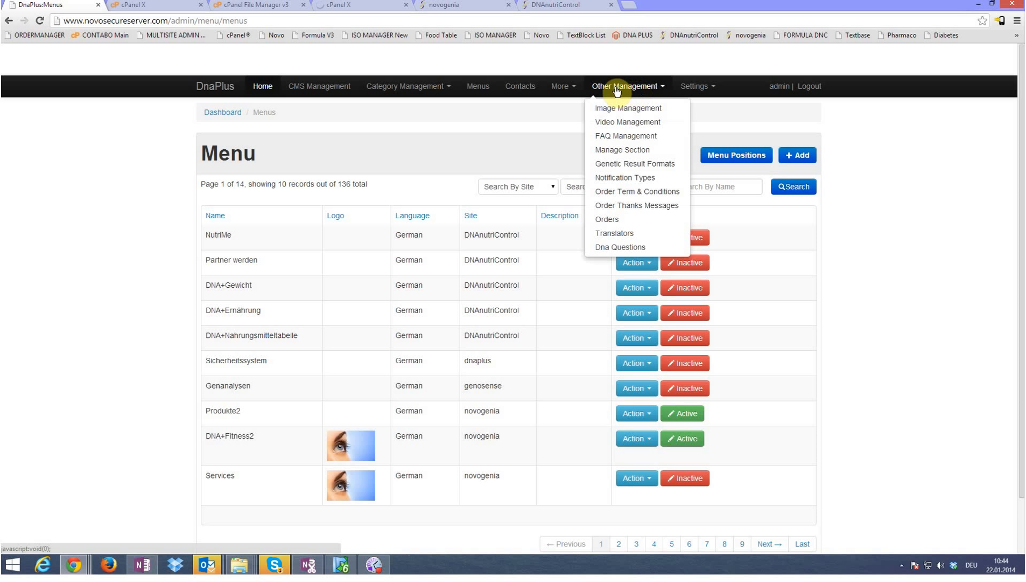
{"action": "left_click", "coordinate": [623, 151]}
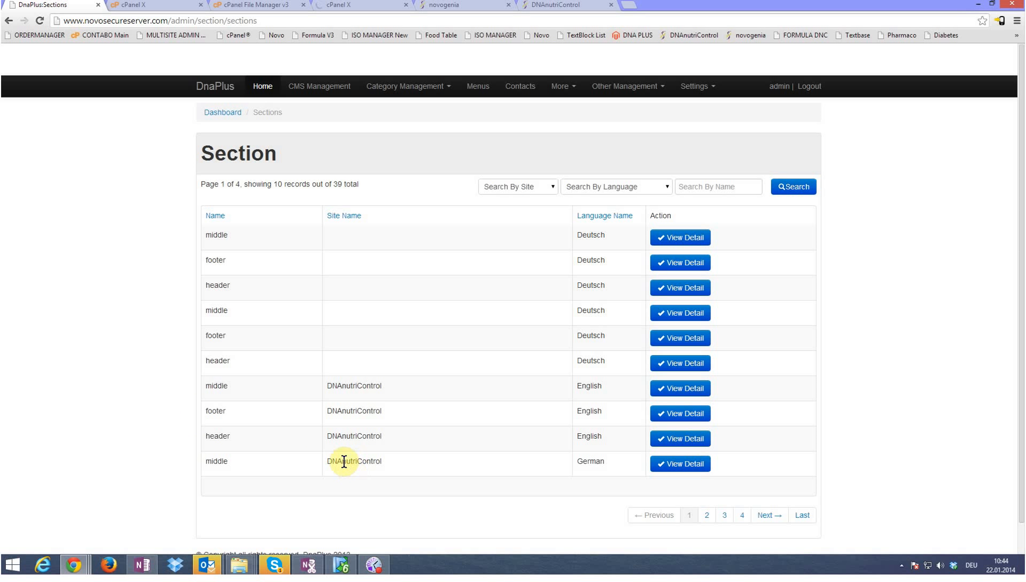
{"action": "left_click_drag", "start_coordinate": [205, 411], "coordinate": [381, 415]}
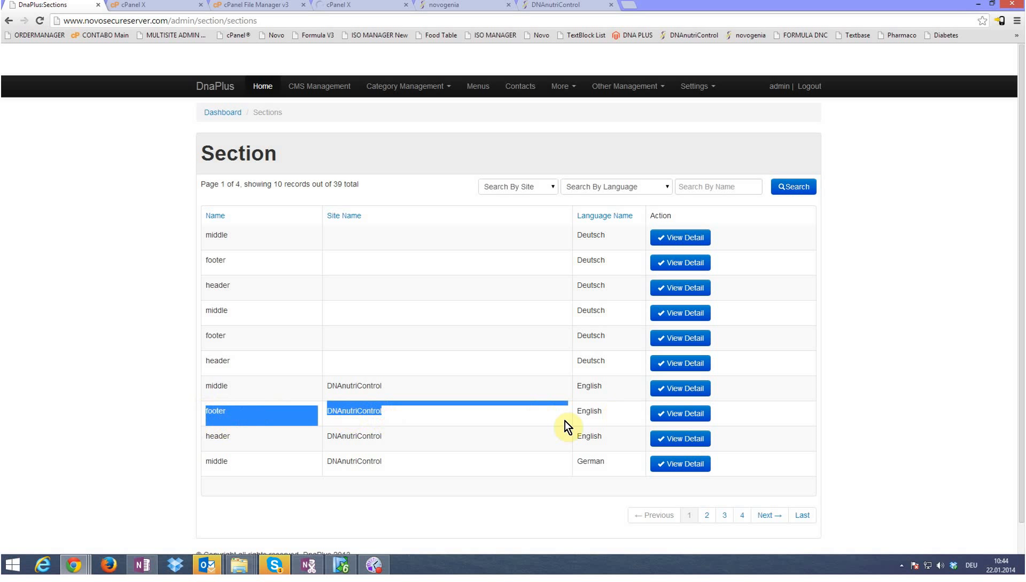
{"action": "left_click", "coordinate": [683, 413]}
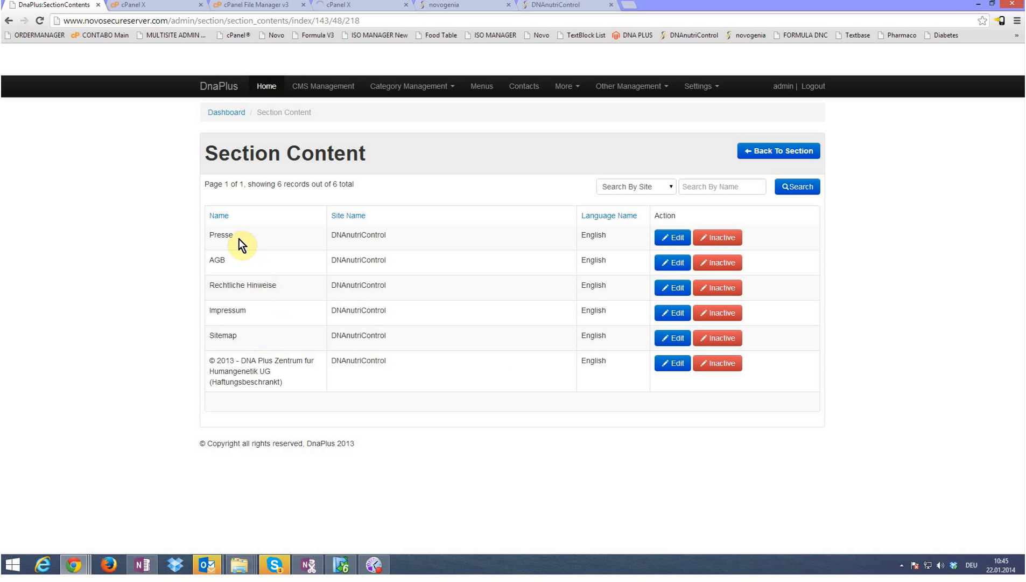
Open the Presse footer entry for editing, clear its Is Link choice and set it back to Yes.
{"action": "left_click", "coordinate": [674, 238]}
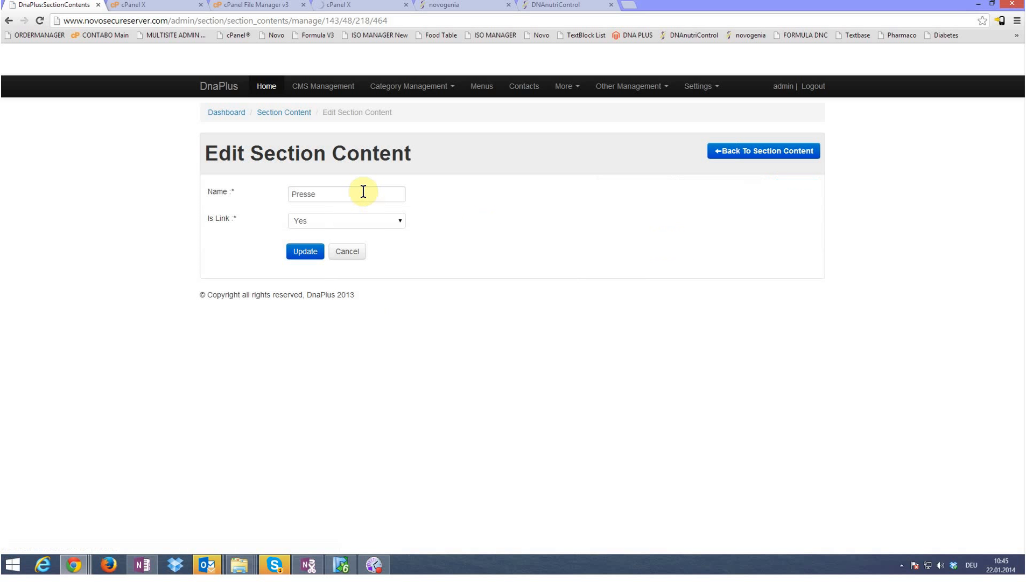
{"action": "left_click", "coordinate": [395, 223]}
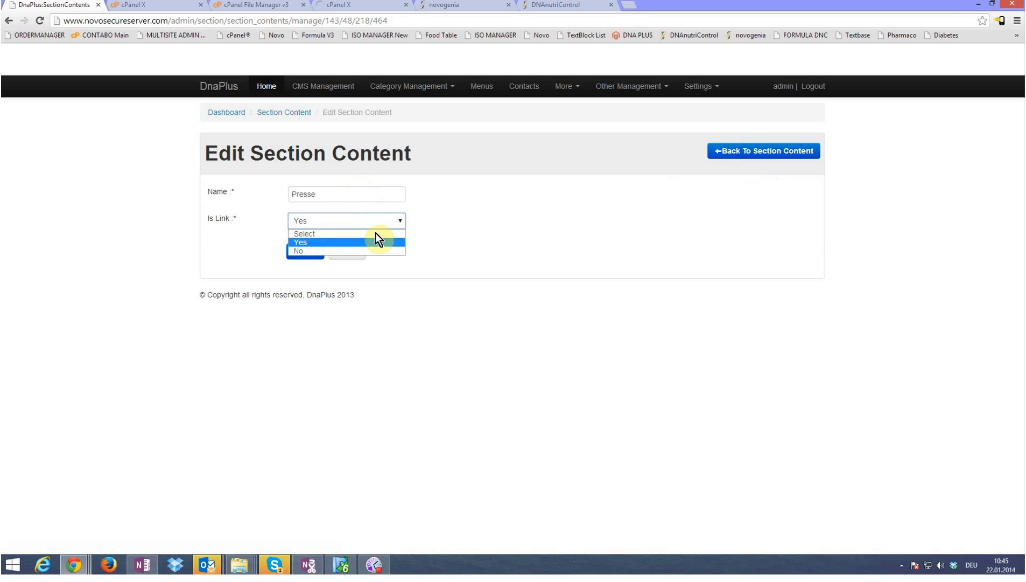
{"action": "left_click", "coordinate": [317, 242]}
{"action": "left_click", "coordinate": [399, 223]}
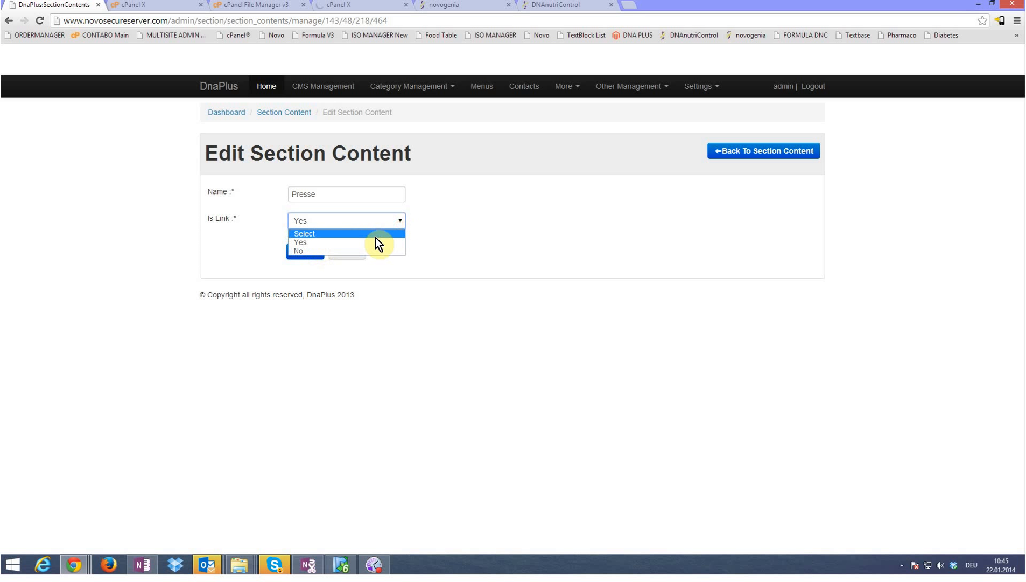
{"action": "left_click", "coordinate": [375, 236]}
{"action": "left_click", "coordinate": [384, 224]}
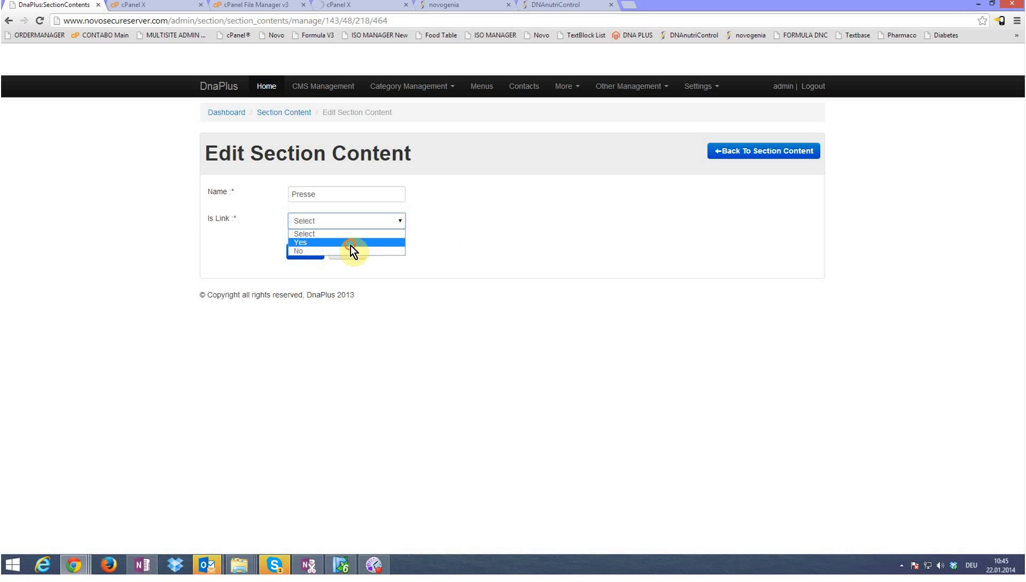
{"action": "left_click", "coordinate": [352, 242]}
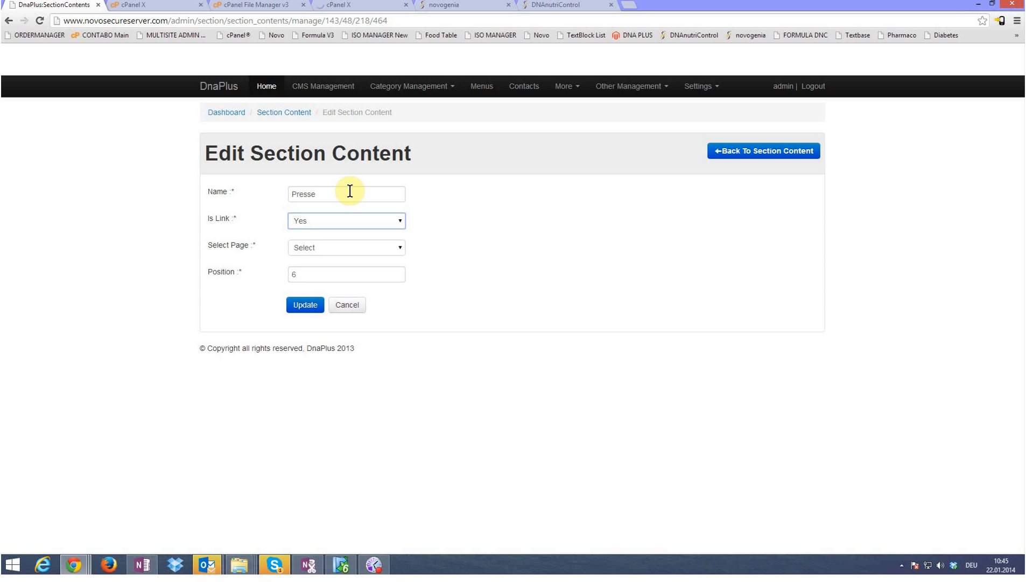
Check the page choices for the Presse footer link without selecting a page.
{"action": "left_click", "coordinate": [339, 247]}
{"action": "left_click", "coordinate": [339, 248]}
{"action": "left_click", "coordinate": [339, 247]}
{"action": "left_click", "coordinate": [344, 248]}
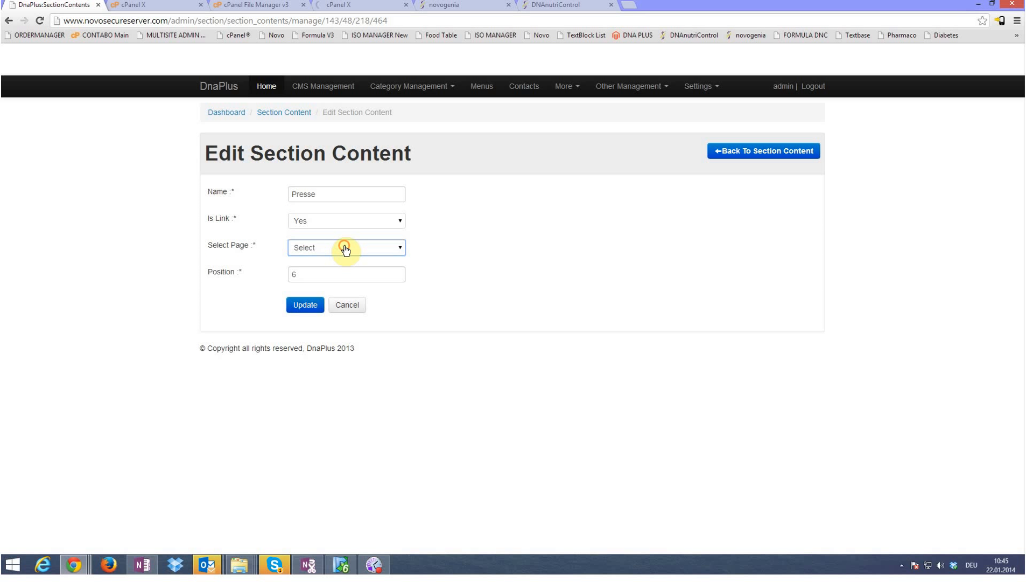
{"action": "left_click", "coordinate": [389, 248]}
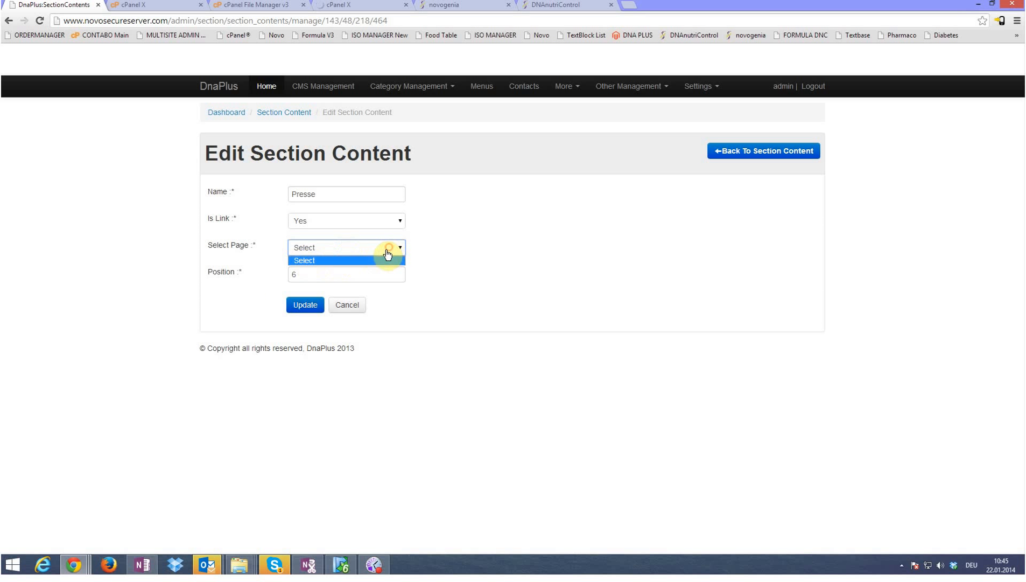
{"action": "left_click", "coordinate": [520, 231]}
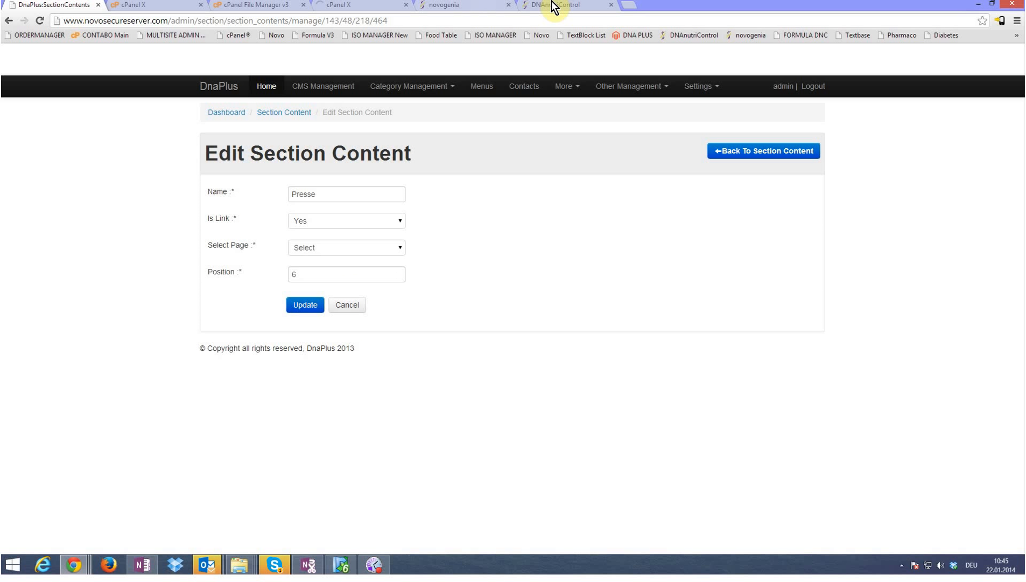
Examine the live Partner werden page's footer links and header elements, and return to the Presse entry's edit form.
{"action": "left_click", "coordinate": [533, 5]}
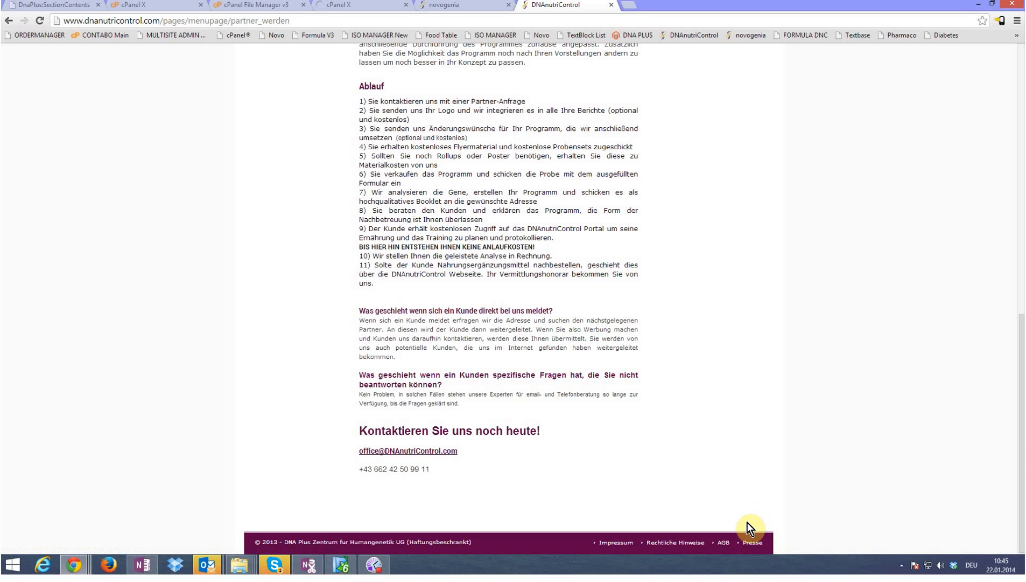
{"action": "scroll", "coordinate": [636, 271], "scroll_direction": "up", "scroll_amount": 10}
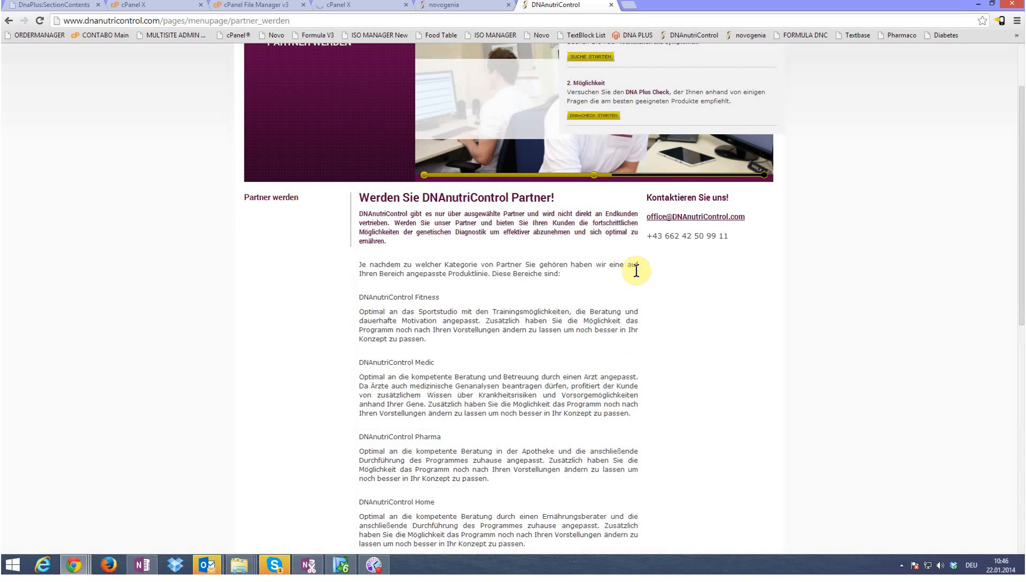
{"action": "scroll", "coordinate": [737, 327], "scroll_direction": "up", "scroll_amount": 1}
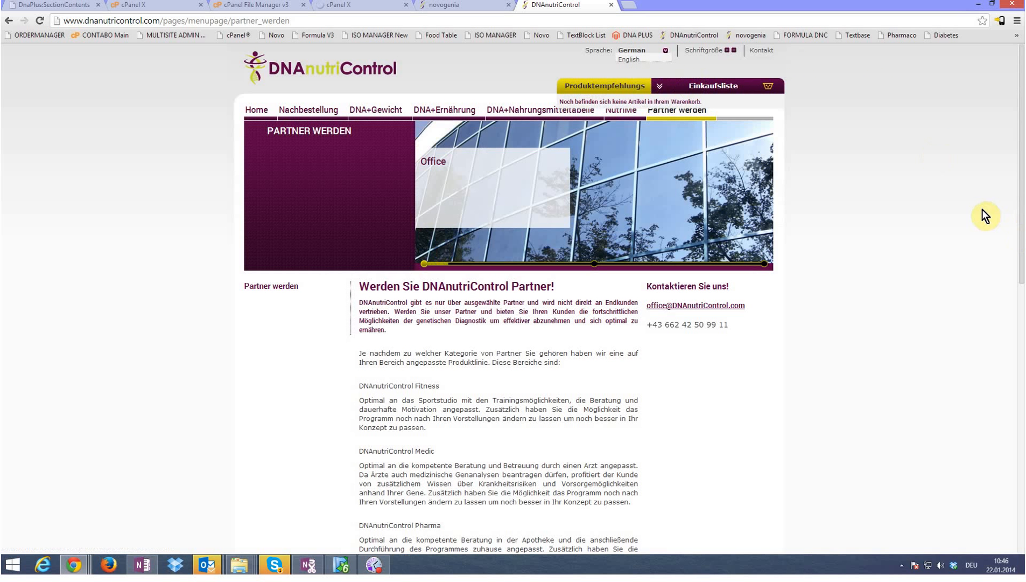
{"action": "left_click", "coordinate": [52, 6]}
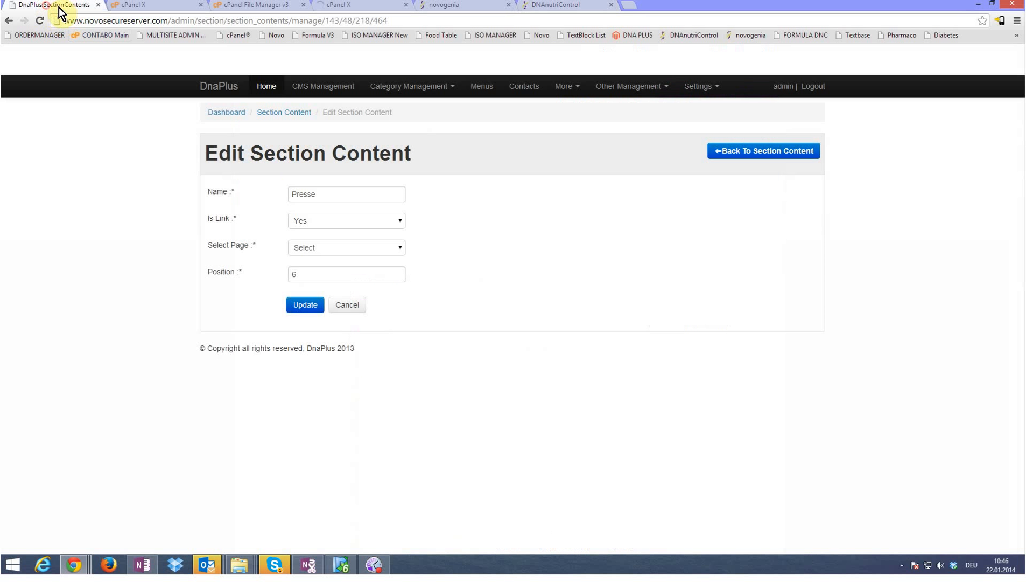
Start a new image album in Image Management and enter TUTORIAL TEST as its album name.
{"action": "left_click", "coordinate": [623, 88]}
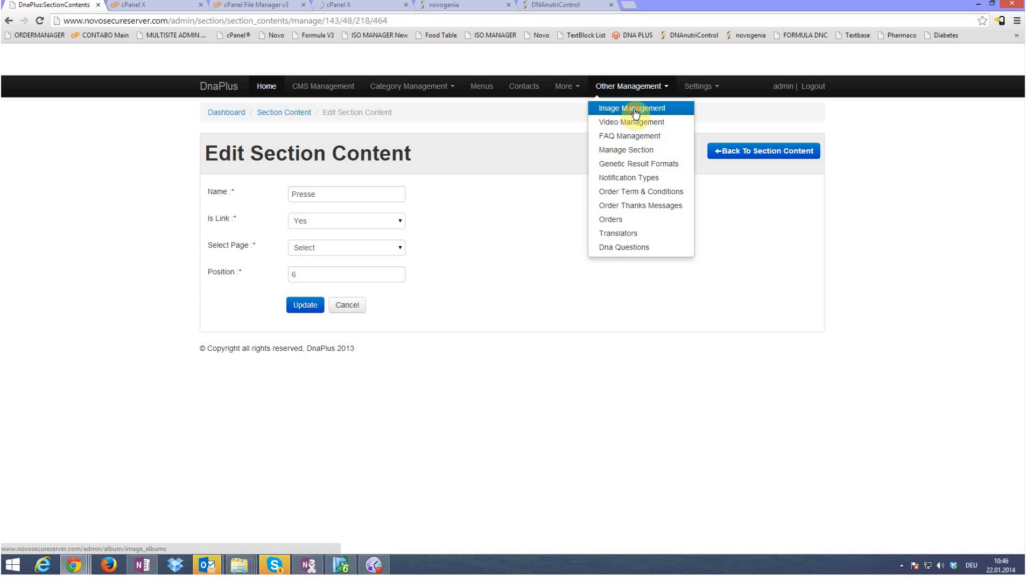
{"action": "left_click", "coordinate": [634, 111]}
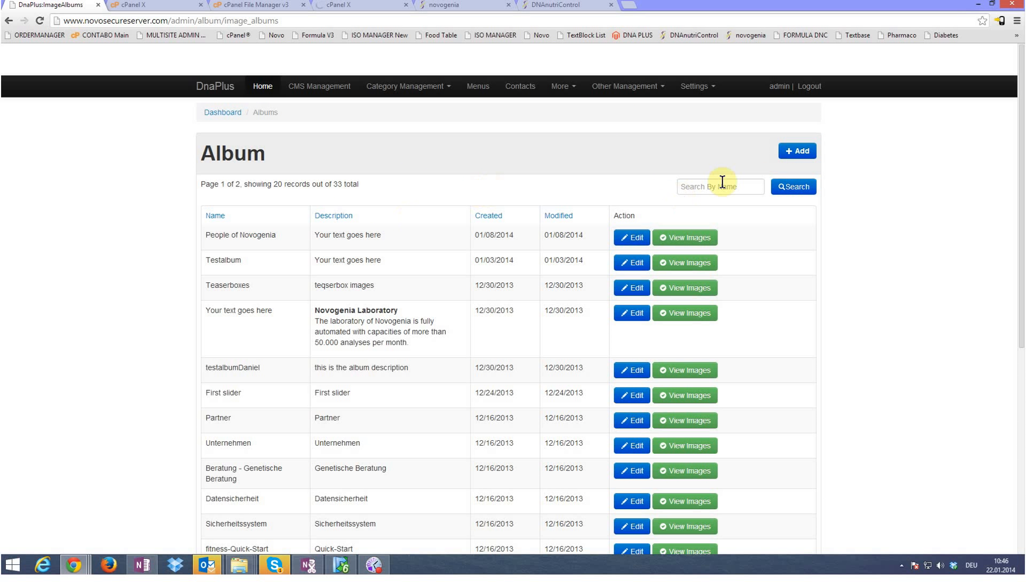
{"action": "left_click", "coordinate": [796, 149]}
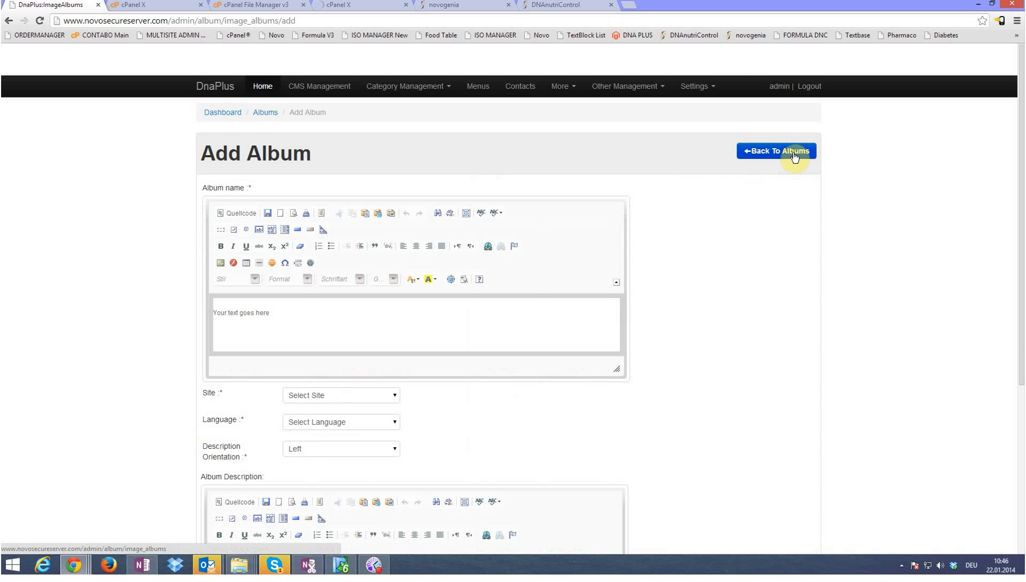
{"action": "triple_click", "coordinate": [287, 313]}
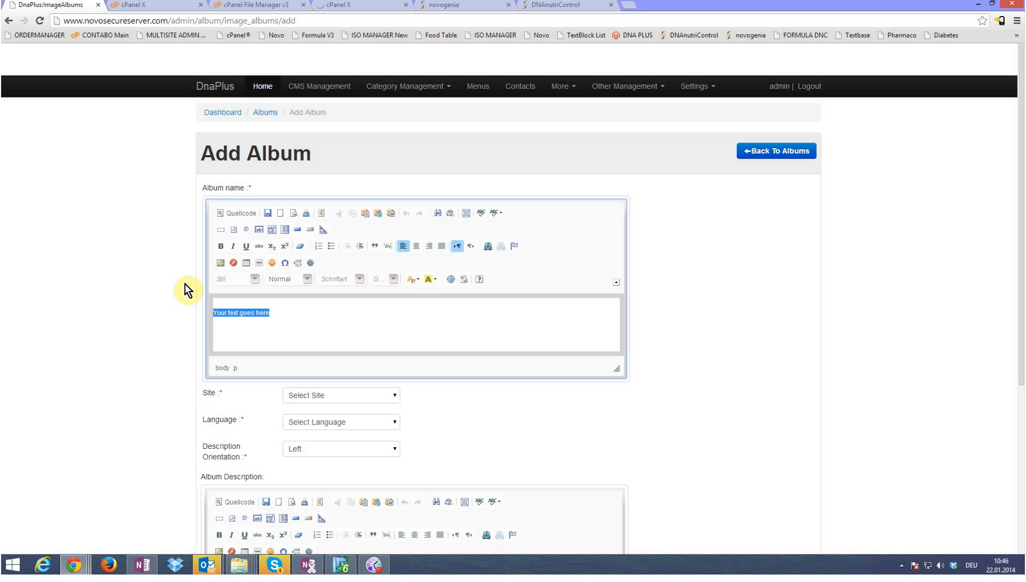
{"action": "type", "text": "TUTORIAL TEST"}
Assign the album to the DNAnutriControl site in English and check the description orientation choices.
{"action": "scroll", "coordinate": [144, 213], "scroll_direction": "down", "scroll_amount": 2}
{"action": "scroll", "coordinate": [143, 218], "scroll_direction": "down", "scroll_amount": 2}
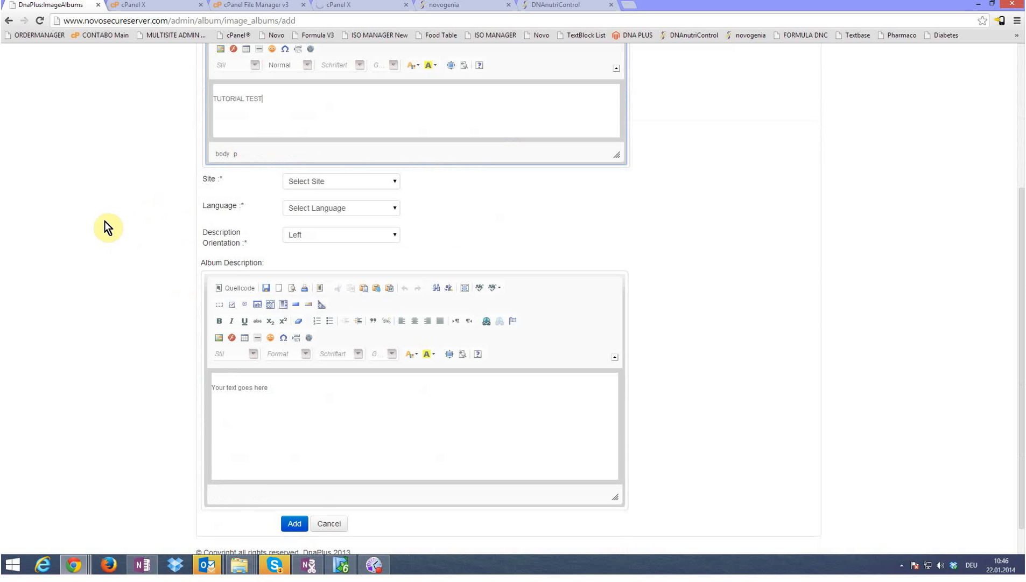
{"action": "left_click", "coordinate": [345, 184]}
{"action": "left_click", "coordinate": [305, 230]}
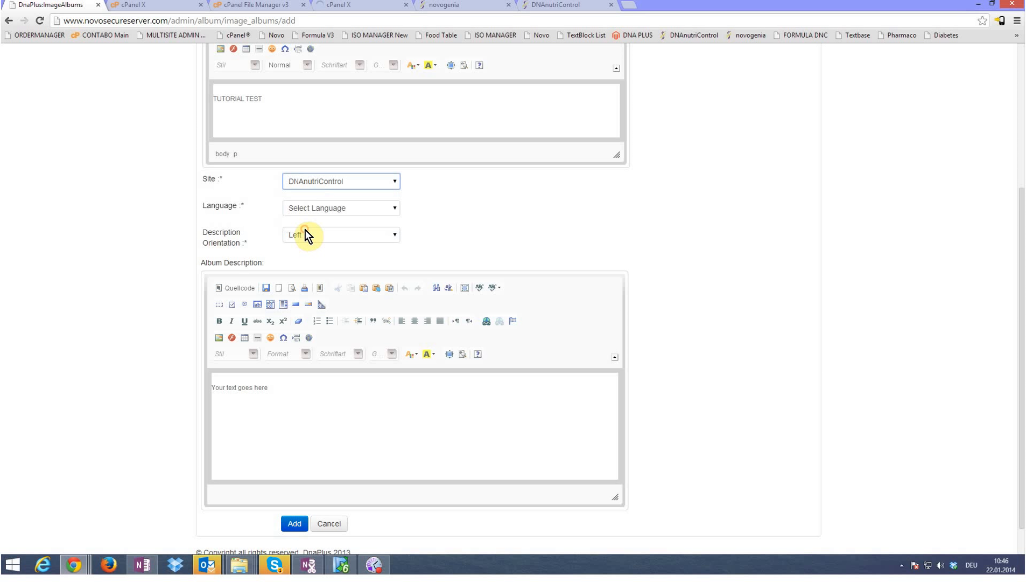
{"action": "left_click", "coordinate": [314, 211]}
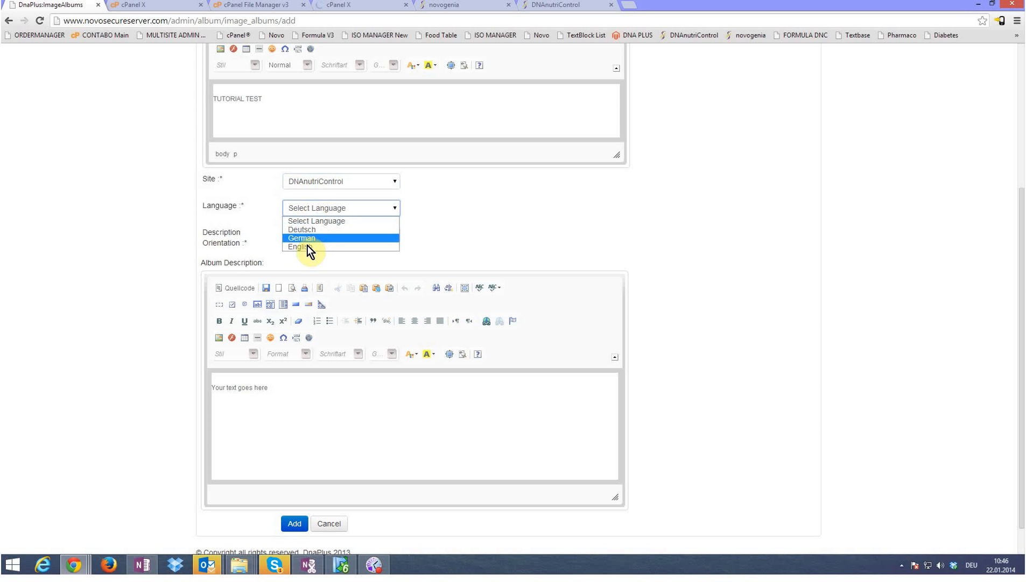
{"action": "left_click", "coordinate": [299, 247]}
{"action": "left_click", "coordinate": [322, 239]}
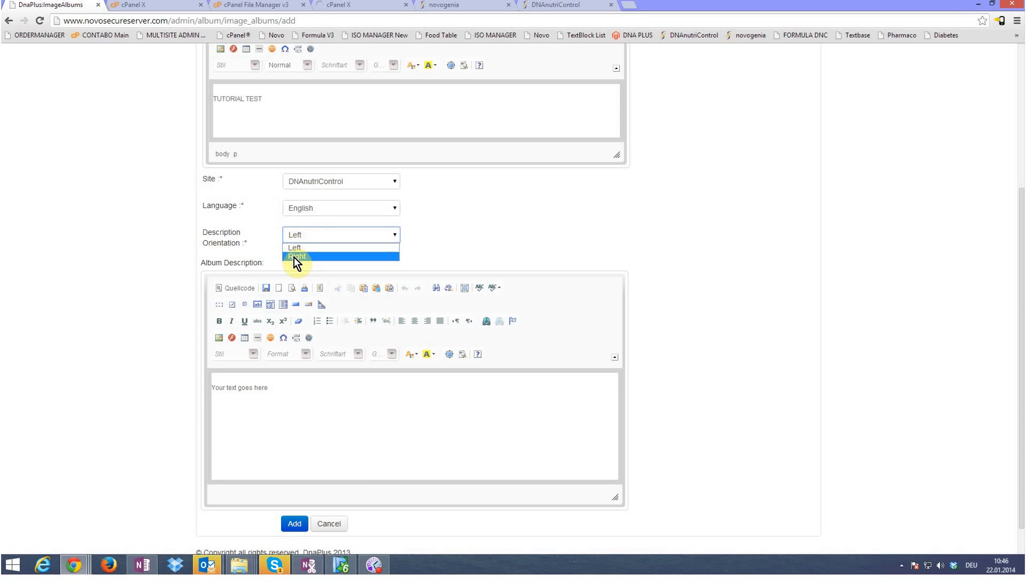
Compare the home page image sliders and caption placement on the live DNAnutriControl and Novogenia sites, and return to the album form.
{"action": "left_click", "coordinate": [552, 7]}
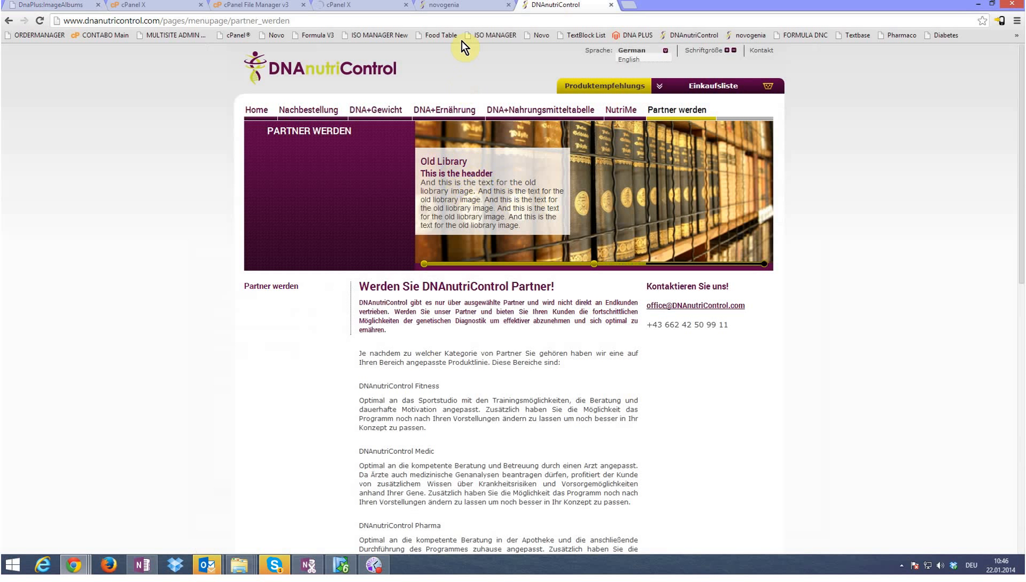
{"action": "left_click", "coordinate": [456, 9]}
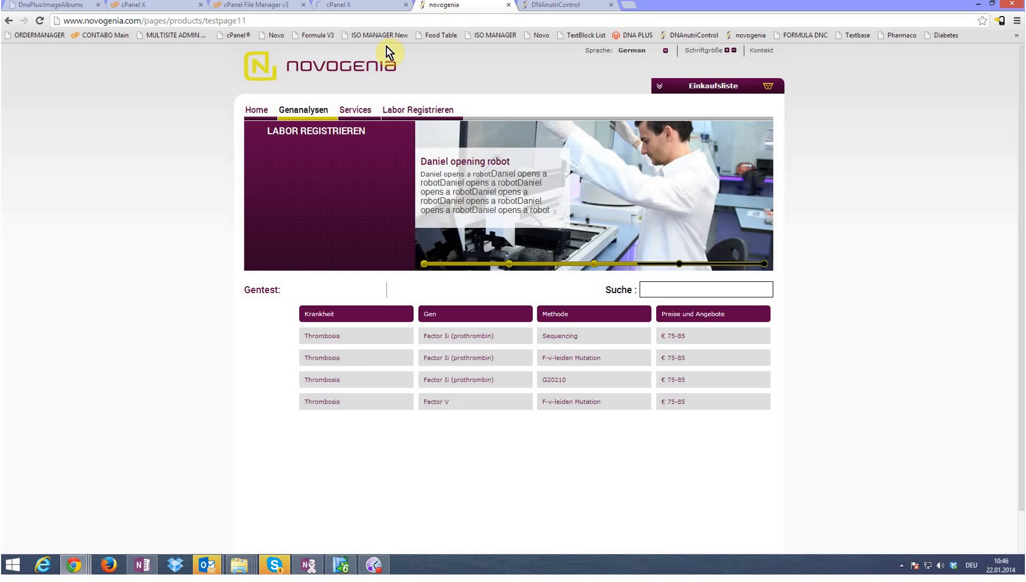
{"action": "left_click", "coordinate": [552, 8]}
{"action": "left_click", "coordinate": [258, 105]}
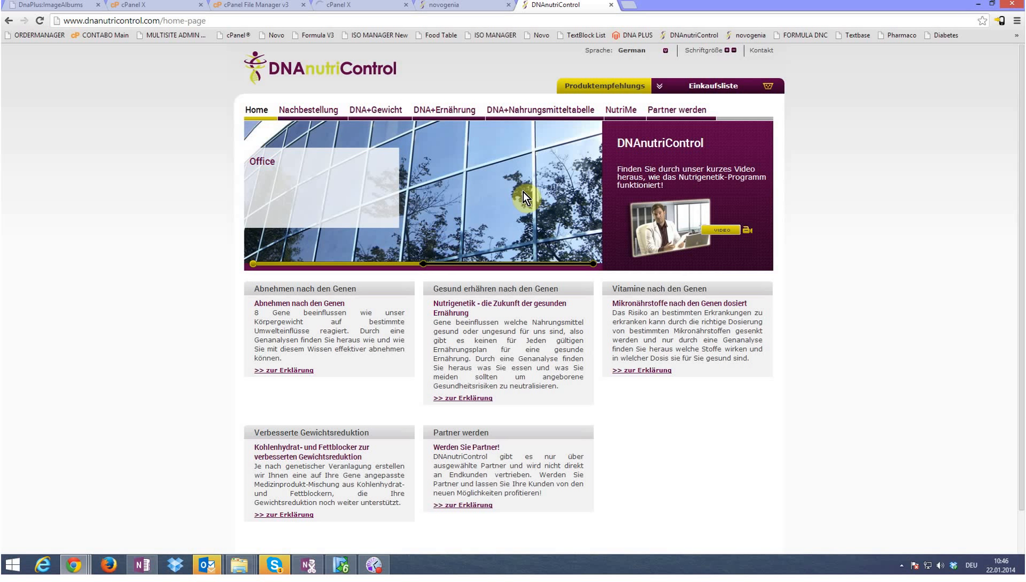
{"action": "left_click", "coordinate": [482, 7]}
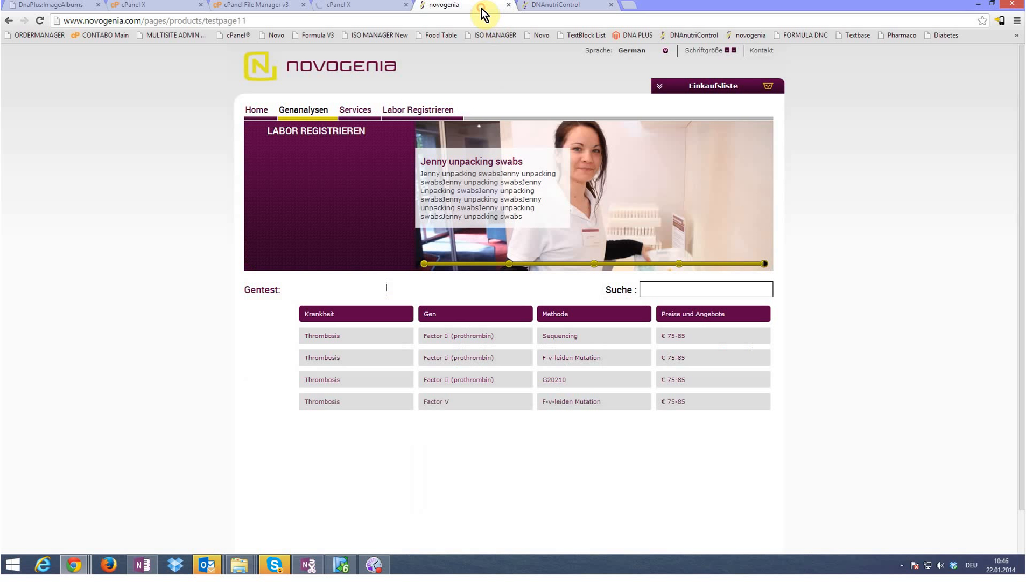
{"action": "left_click", "coordinate": [274, 64]}
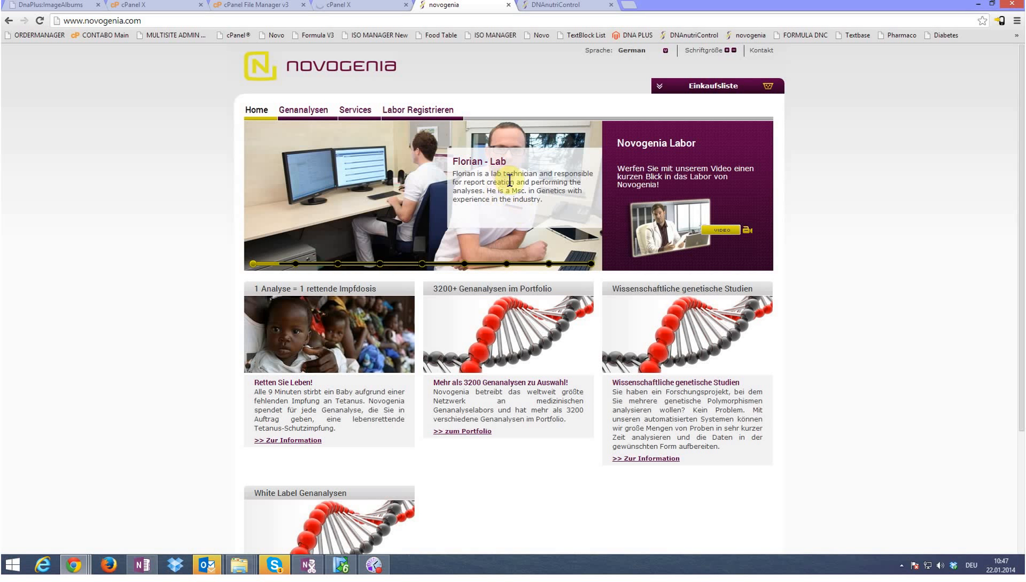
{"action": "left_click", "coordinate": [549, 6]}
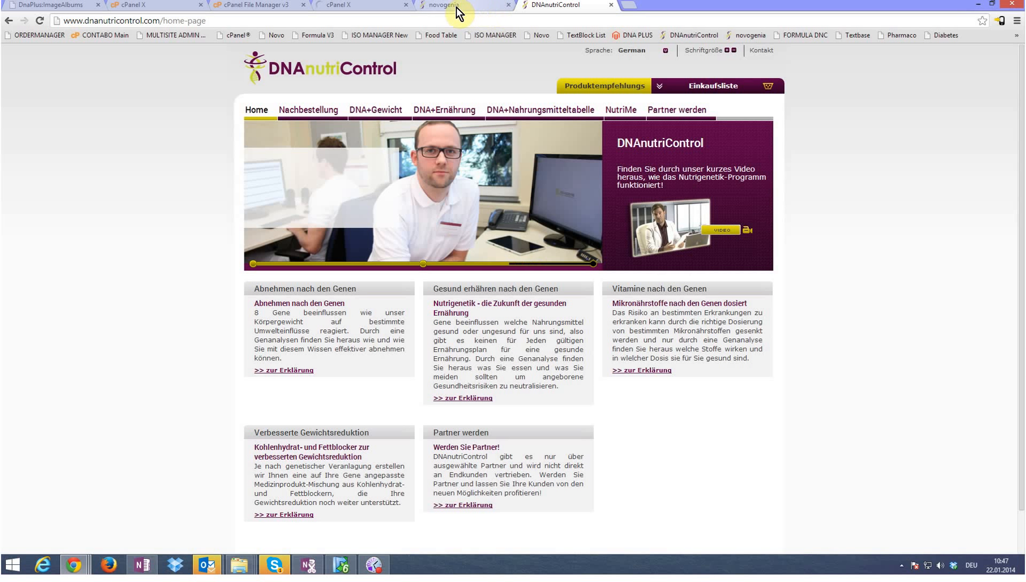
{"action": "left_click", "coordinate": [36, 5]}
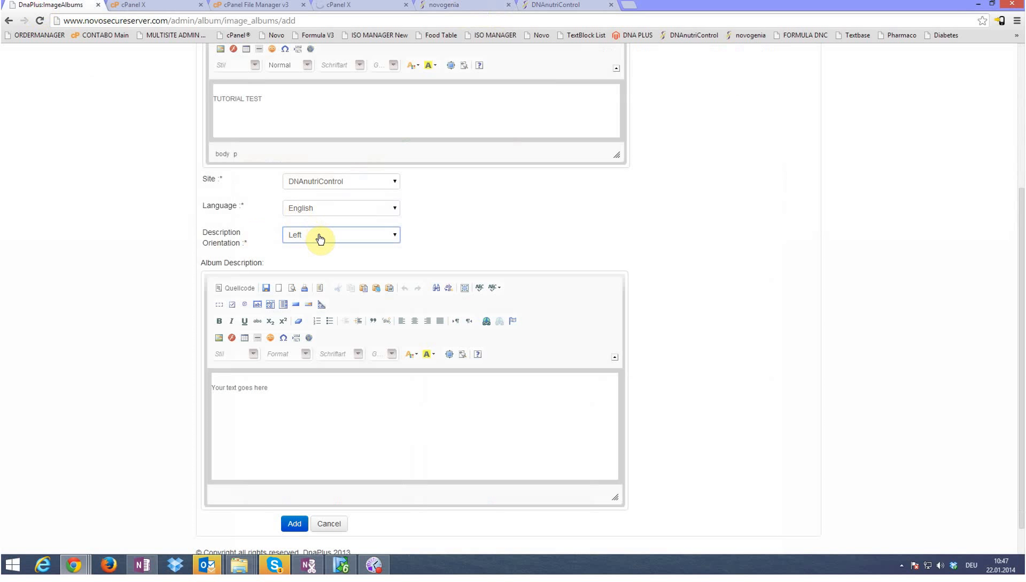
Compare the album's name and description fields with the captions in Novogenia's home page slider, and return to the form.
{"action": "left_click", "coordinate": [310, 400]}
{"action": "left_click_drag", "start_coordinate": [285, 392], "coordinate": [157, 351]}
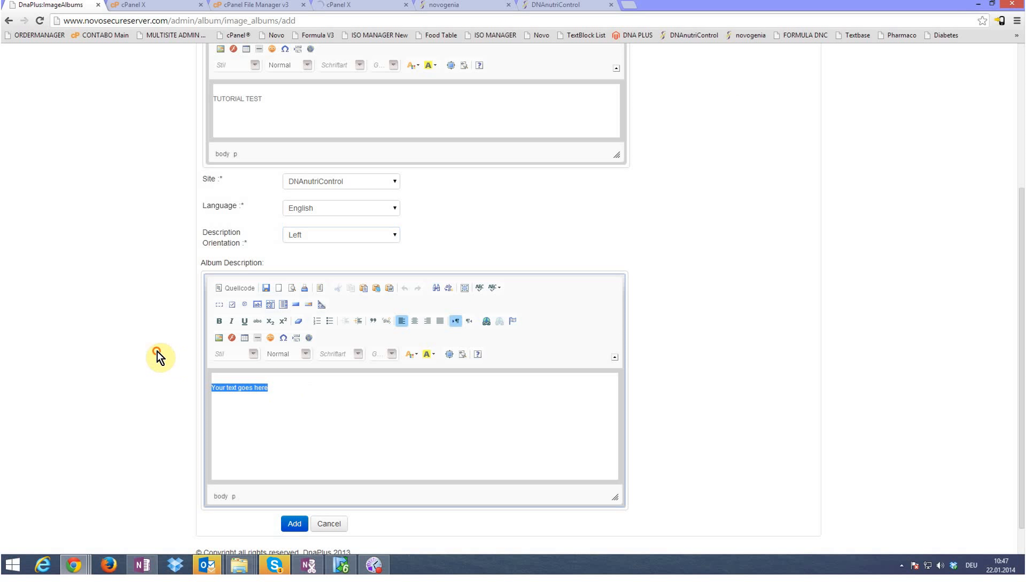
{"action": "scroll", "coordinate": [143, 368], "scroll_direction": "up", "scroll_amount": 2}
{"action": "left_click", "coordinate": [289, 198]}
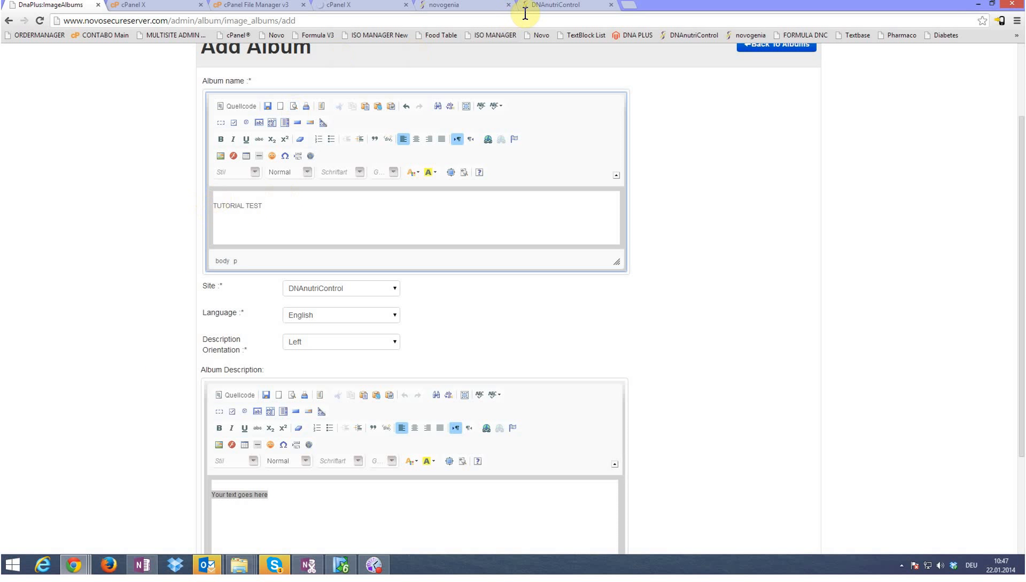
{"action": "left_click", "coordinate": [460, 6]}
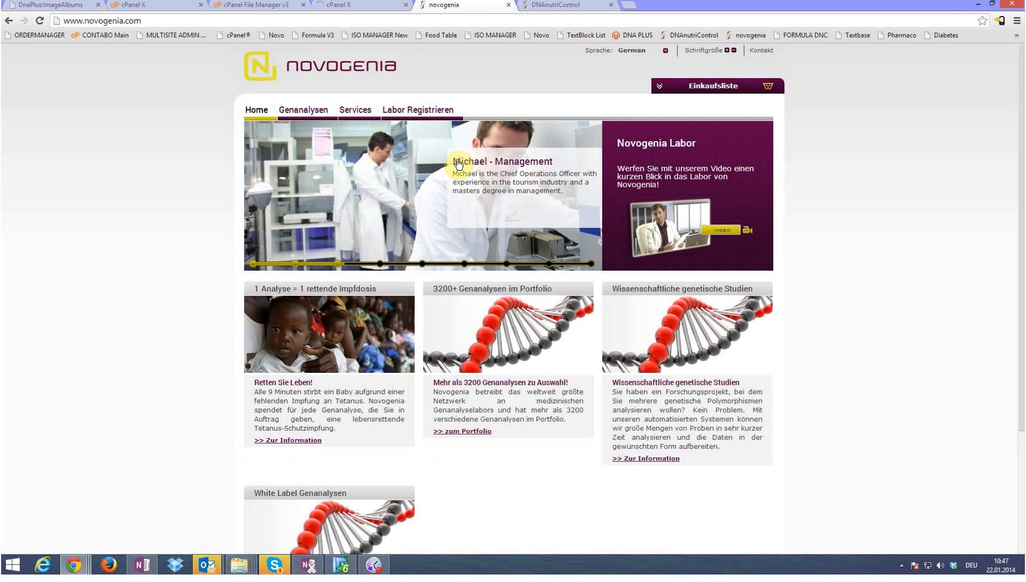
{"action": "left_click", "coordinate": [68, 7]}
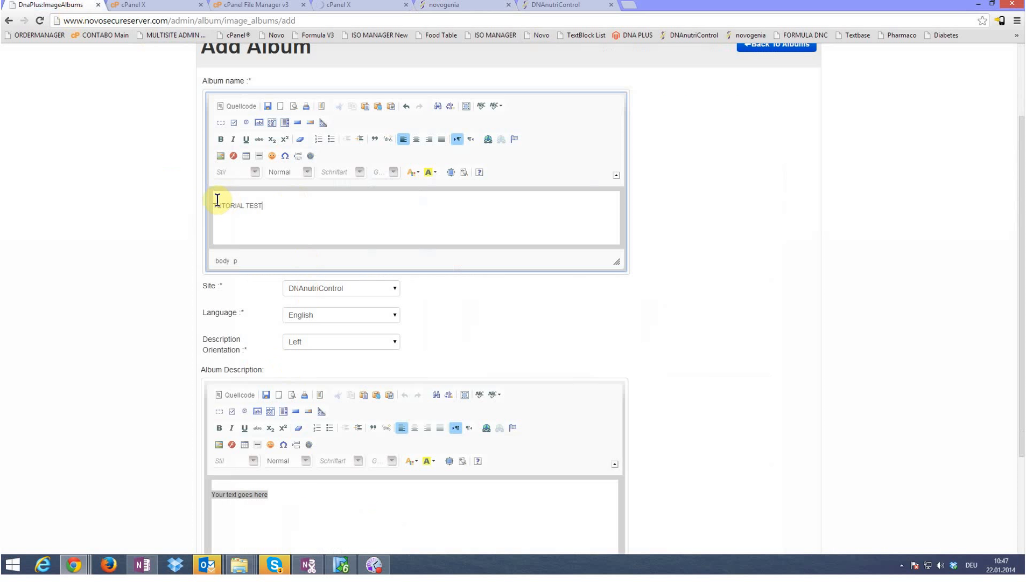
{"action": "left_click", "coordinate": [457, 7]}
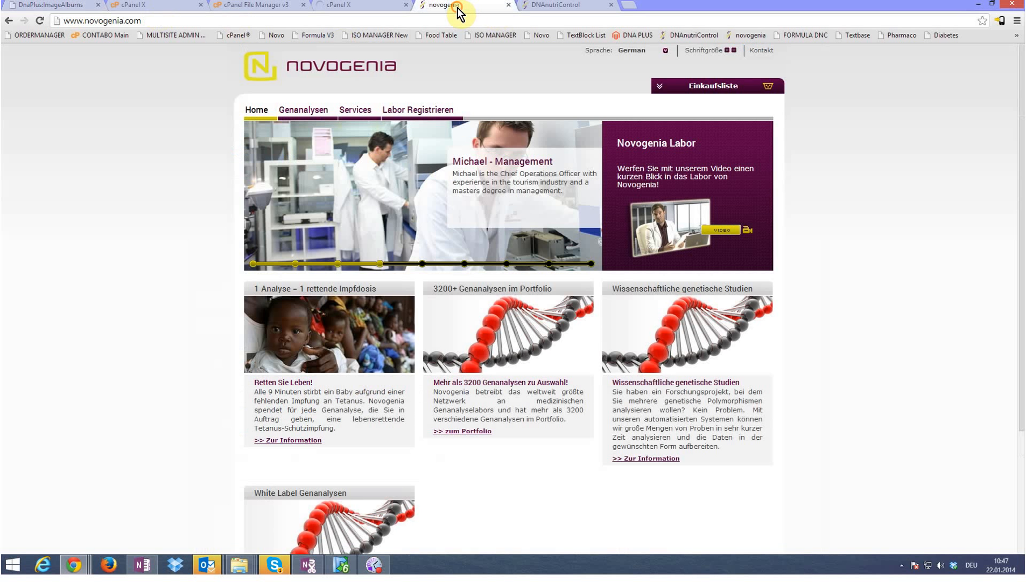
{"action": "left_click", "coordinate": [338, 264]}
{"action": "left_click", "coordinate": [60, 6]}
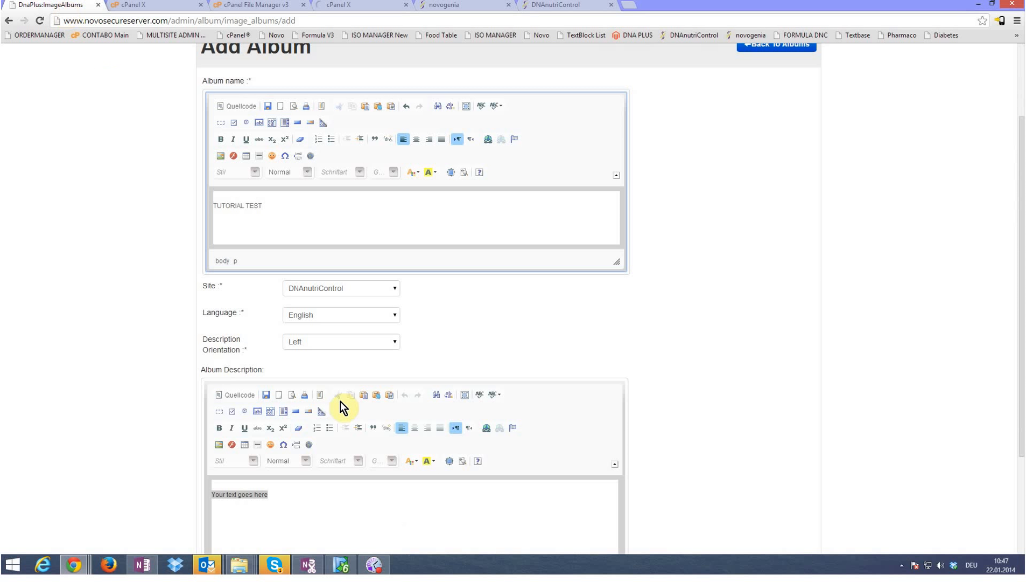
Review the new album's name, site, language, description orientation and description fields.
{"action": "scroll", "coordinate": [331, 431], "scroll_direction": "down", "scroll_amount": 3}
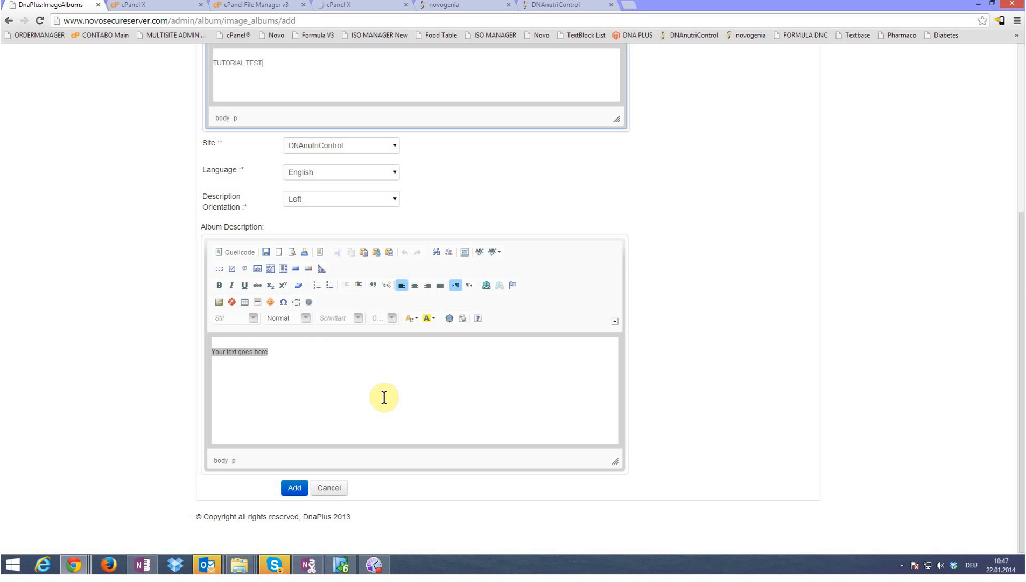
{"action": "scroll", "coordinate": [377, 469], "scroll_direction": "up", "scroll_amount": 2}
{"action": "scroll", "coordinate": [355, 280], "scroll_direction": "up", "scroll_amount": 3}
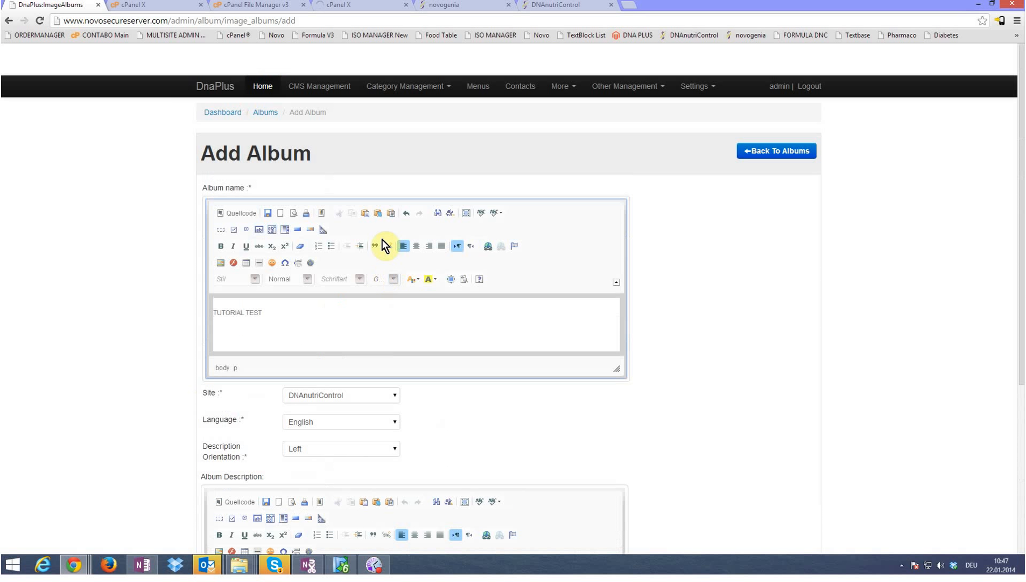
{"action": "scroll", "coordinate": [480, 235], "scroll_direction": "down", "scroll_amount": 5}
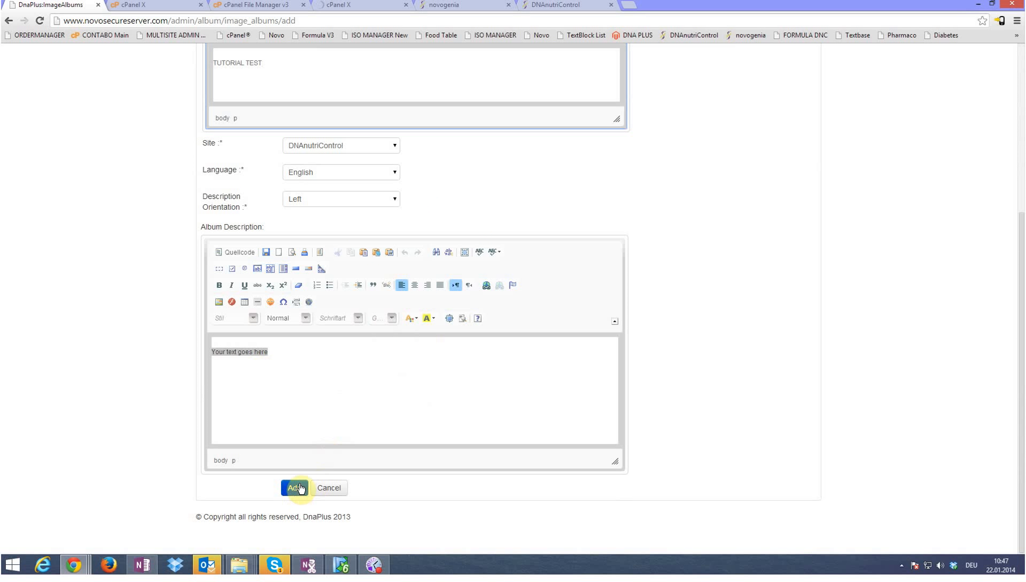
{"action": "scroll", "coordinate": [516, 219], "scroll_direction": "up", "scroll_amount": 5}
{"action": "scroll", "coordinate": [521, 211], "scroll_direction": "down", "scroll_amount": 5}
{"action": "scroll", "coordinate": [284, 309], "scroll_direction": "up", "scroll_amount": 4}
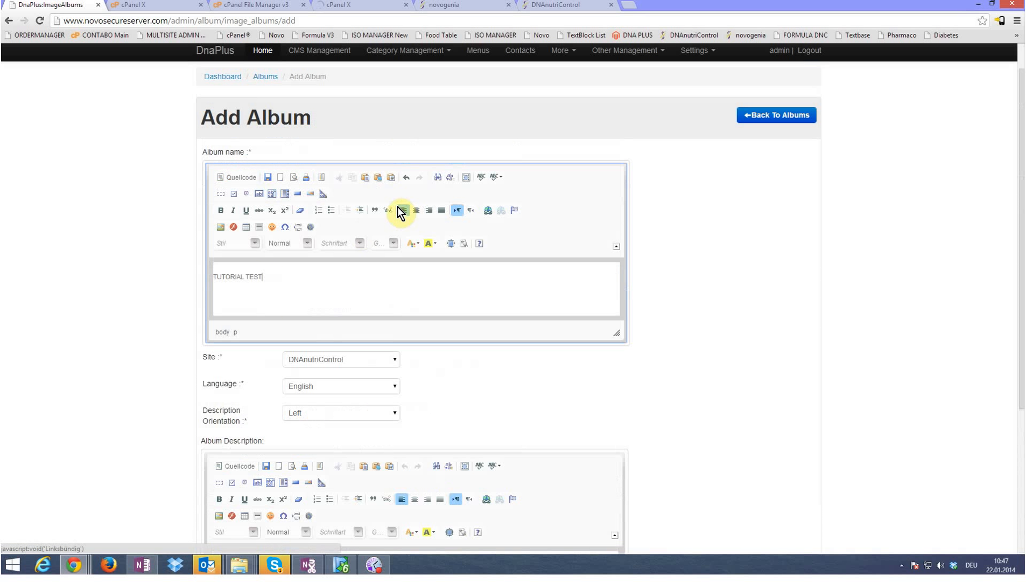
{"action": "left_click", "coordinate": [260, 275]}
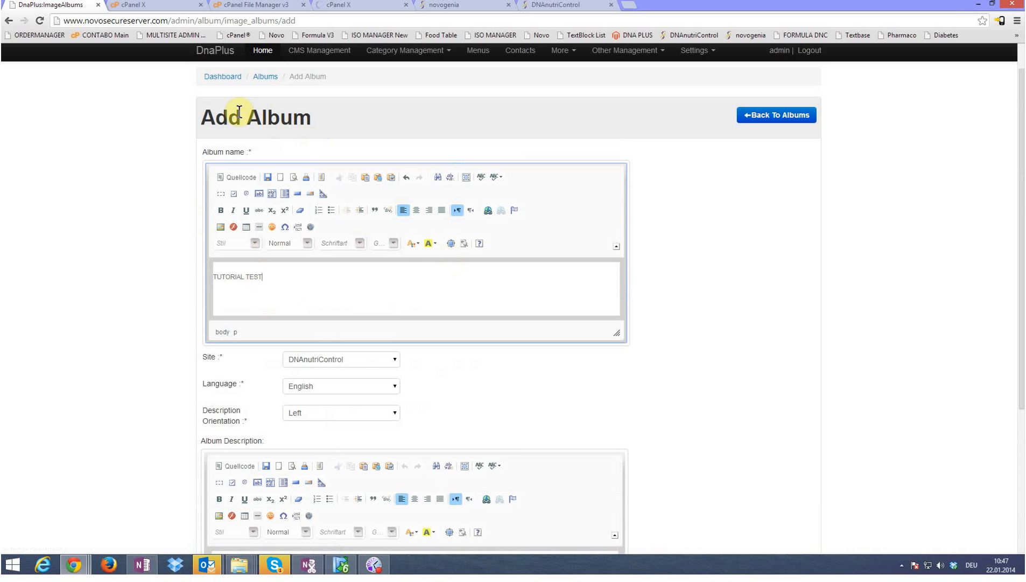
Save the TUTORIAL TEST album with its placeholder description.
{"action": "scroll", "coordinate": [438, 195], "scroll_direction": "down", "scroll_amount": 2}
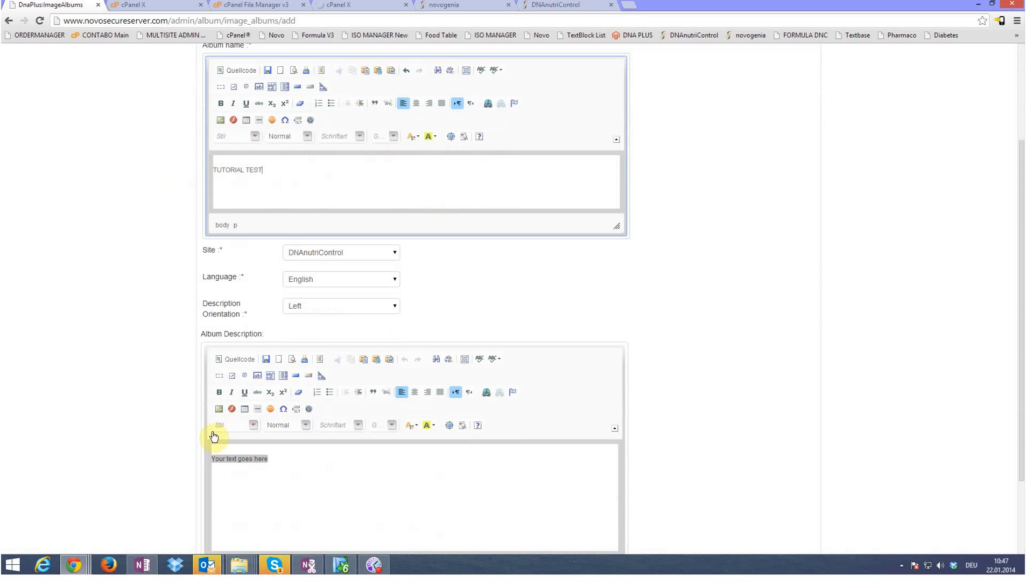
{"action": "scroll", "coordinate": [270, 496], "scroll_direction": "down", "scroll_amount": 2}
{"action": "left_click", "coordinate": [294, 487]}
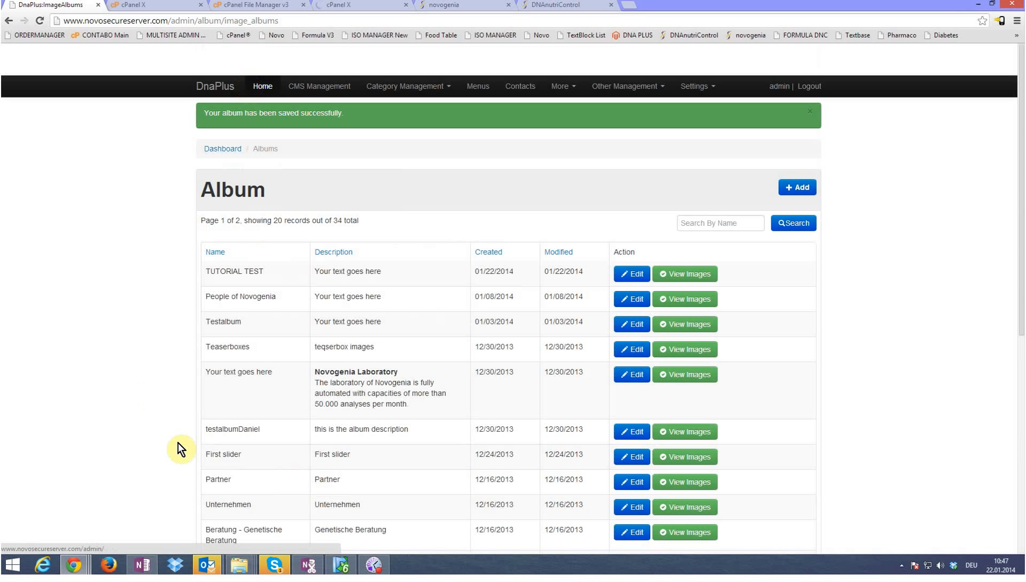
Open the TUTORIAL TEST album's image gallery and start adding an image, going through its title and description fields.
{"action": "left_click", "coordinate": [690, 274]}
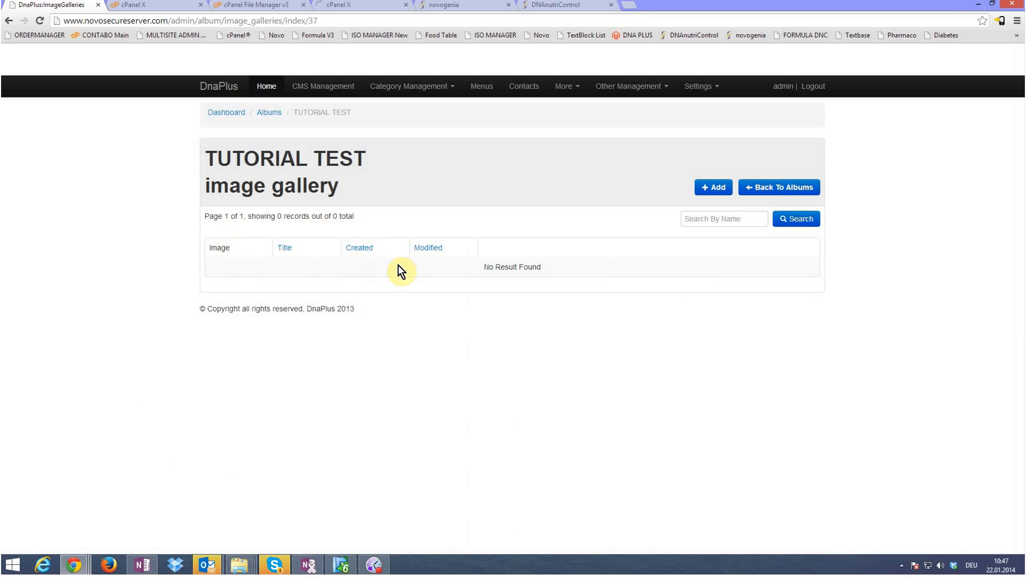
{"action": "left_click", "coordinate": [712, 187]}
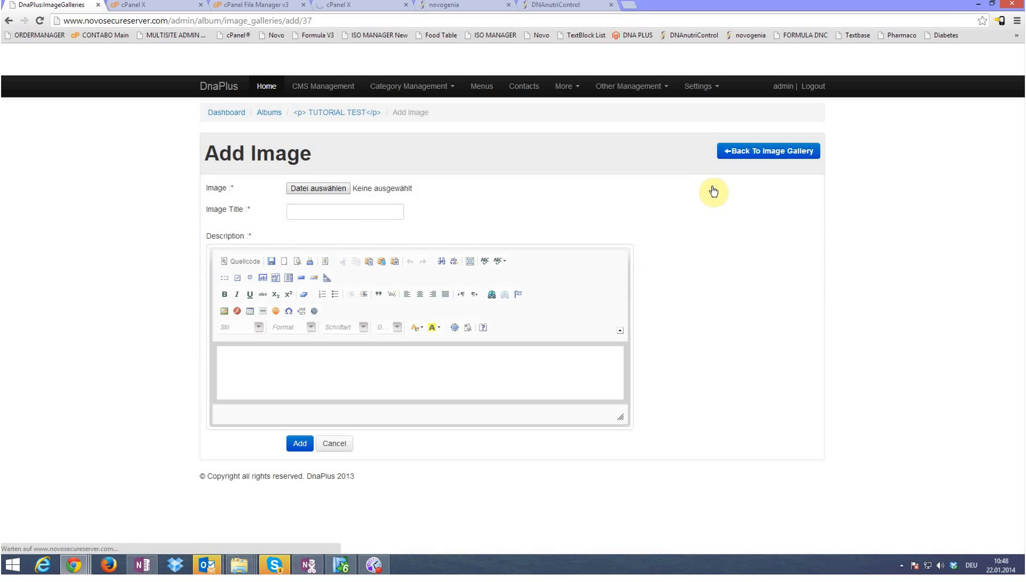
{"action": "left_click", "coordinate": [404, 212]}
{"action": "left_click", "coordinate": [347, 370]}
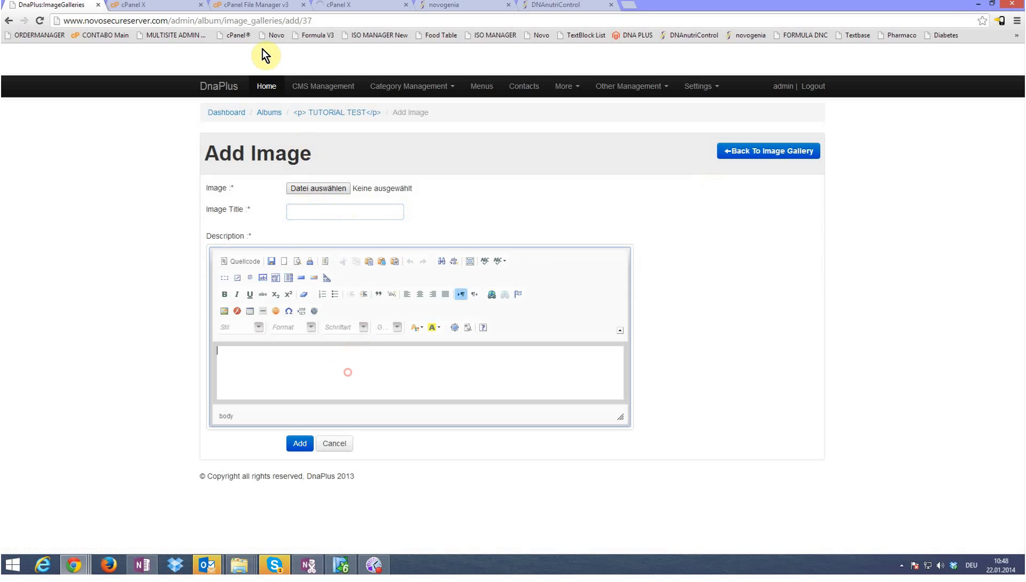
Compare the image title and description fields with the slide heading and text on Novogenia's home page.
{"action": "left_click", "coordinate": [462, 5]}
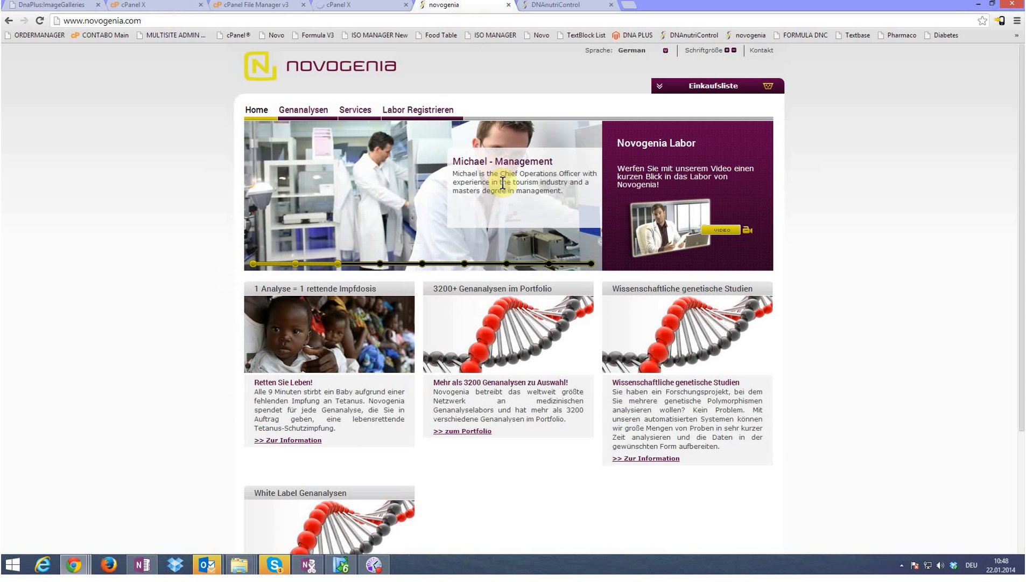
{"action": "left_click", "coordinate": [80, 7]}
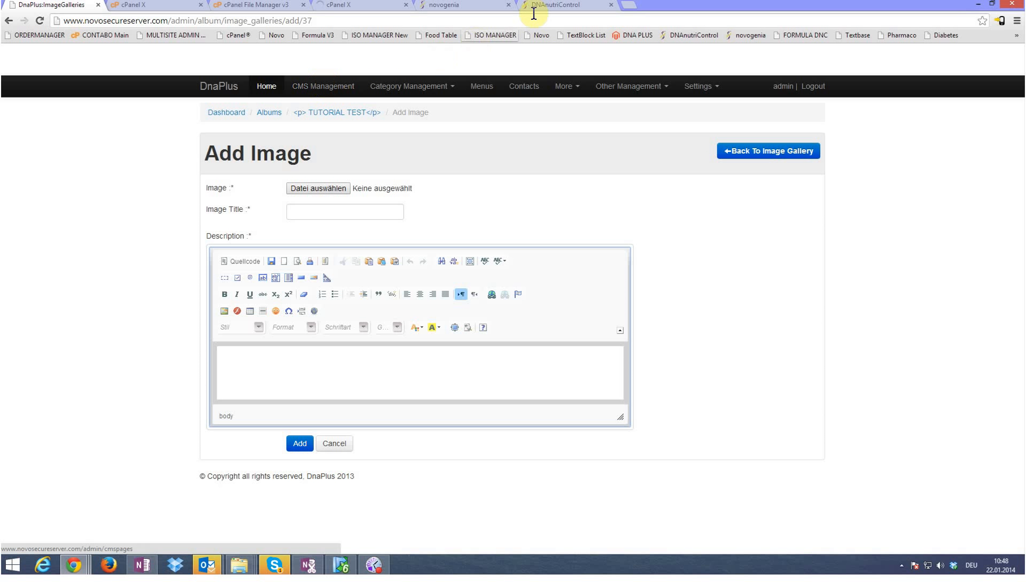
{"action": "left_click", "coordinate": [448, 7]}
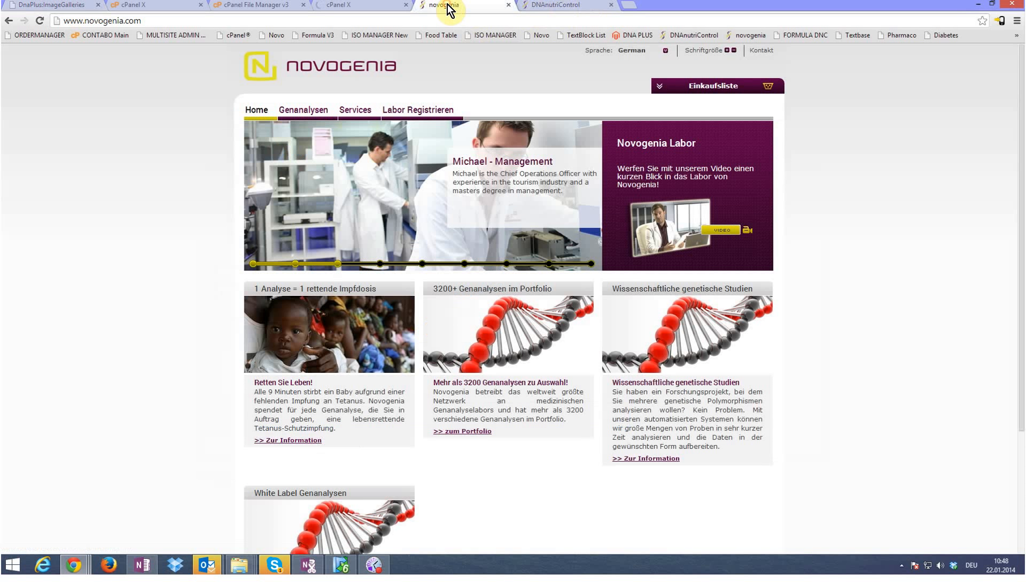